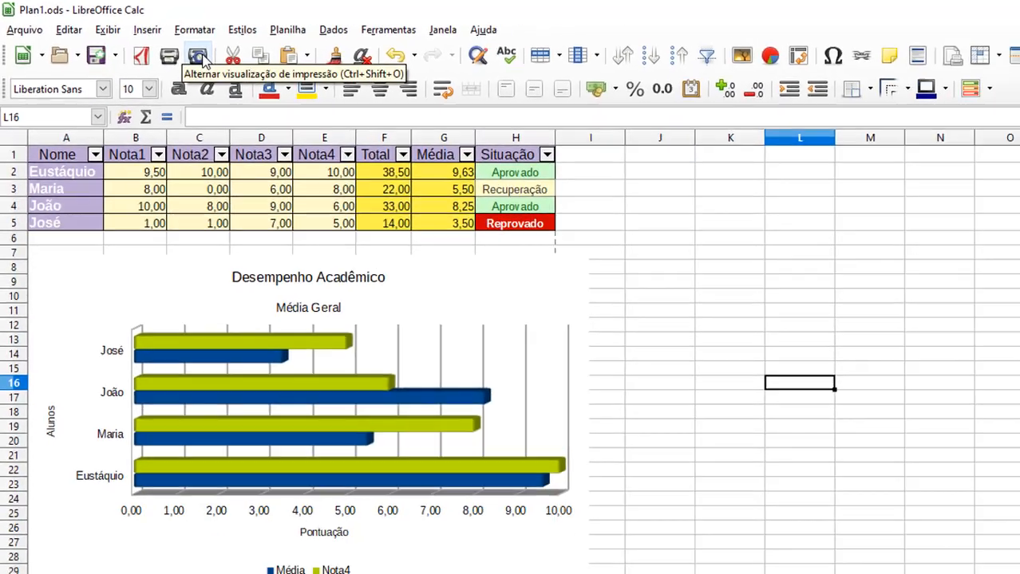
Preview the printout, go to its last page, and return to the sheet.
{"action": "left_click", "coordinate": [309, 89]}
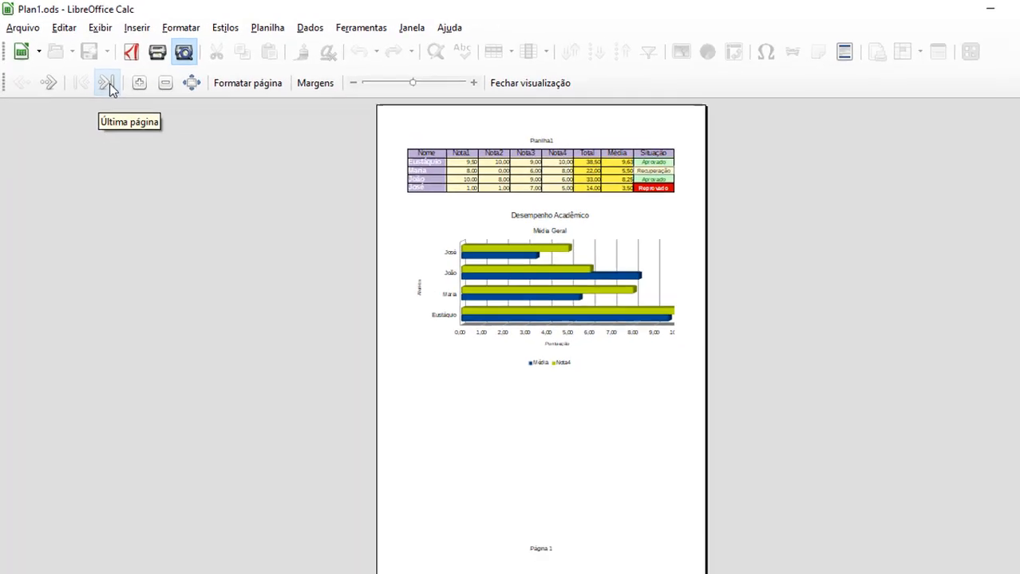
{"action": "left_click", "coordinate": [271, 211]}
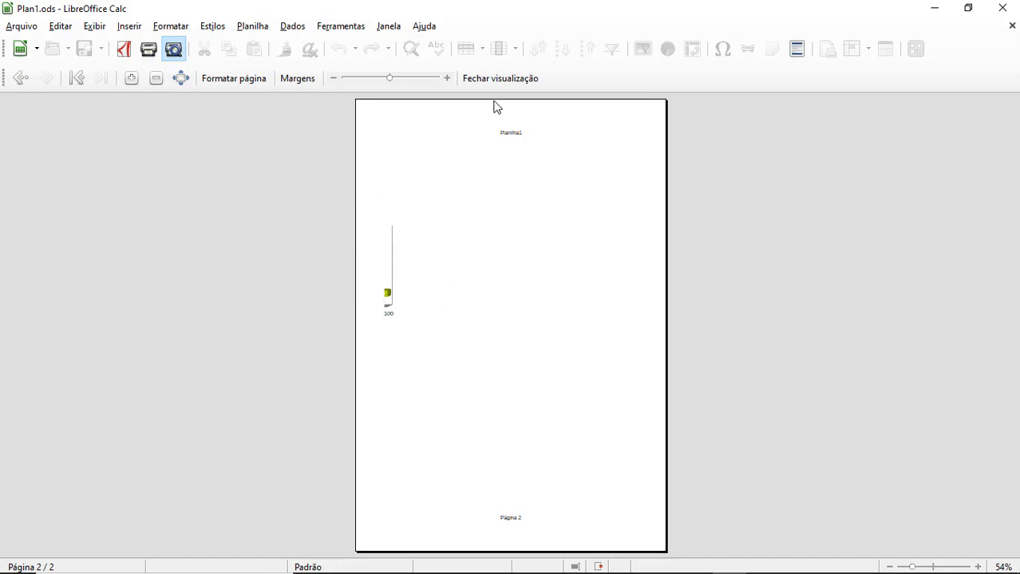
{"action": "left_click", "coordinate": [500, 78]}
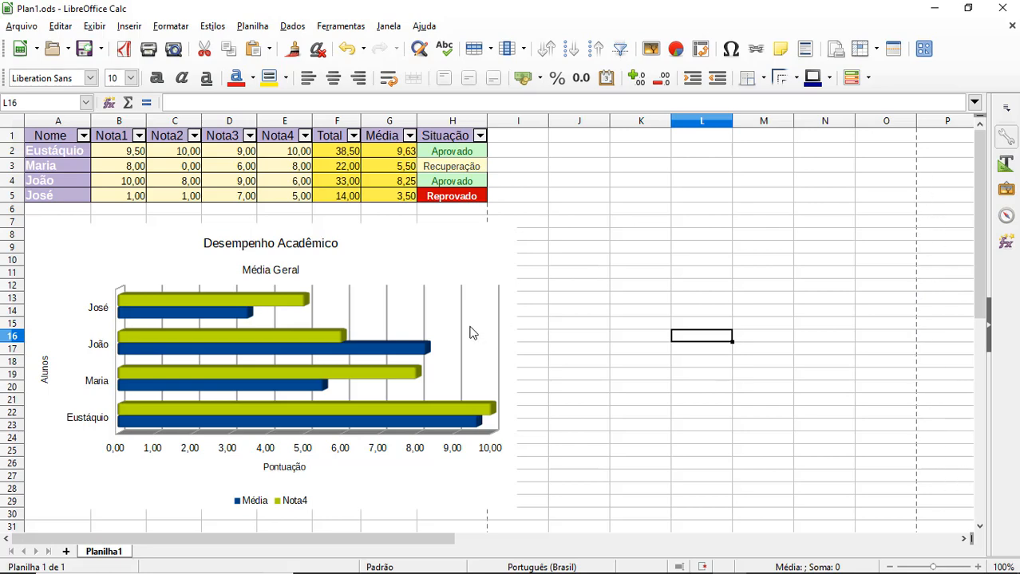
Examine where the dashed page-break lines fall relative to the grades table and the Desempenho Acadêmico chart.
{"action": "scroll", "coordinate": [473, 334], "scroll_direction": "down", "scroll_amount": 2}
{"action": "scroll", "coordinate": [491, 362], "scroll_direction": "down", "scroll_amount": 4}
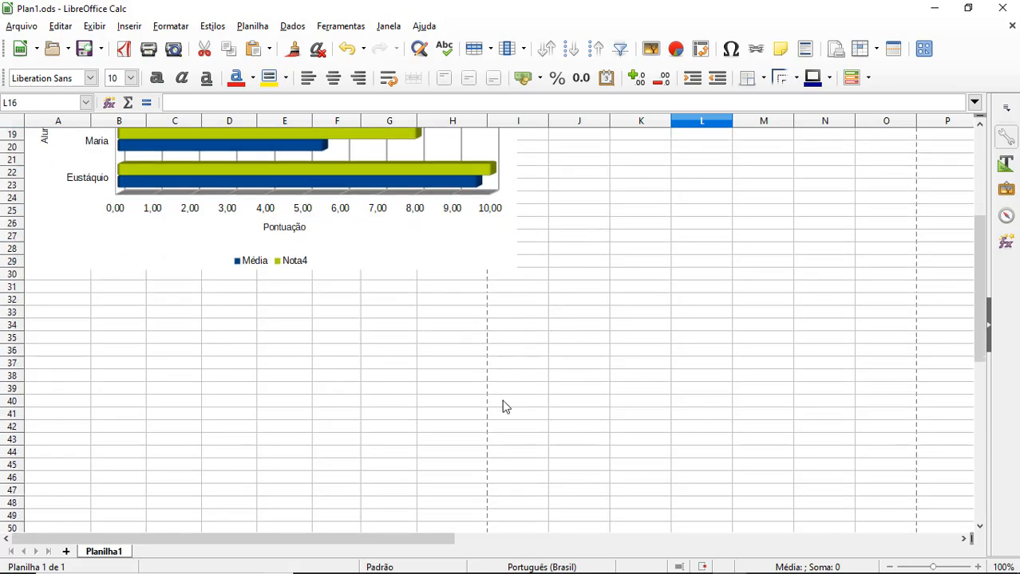
{"action": "scroll", "coordinate": [505, 406], "scroll_direction": "up", "scroll_amount": 3}
{"action": "scroll", "coordinate": [502, 410], "scroll_direction": "up", "scroll_amount": 3}
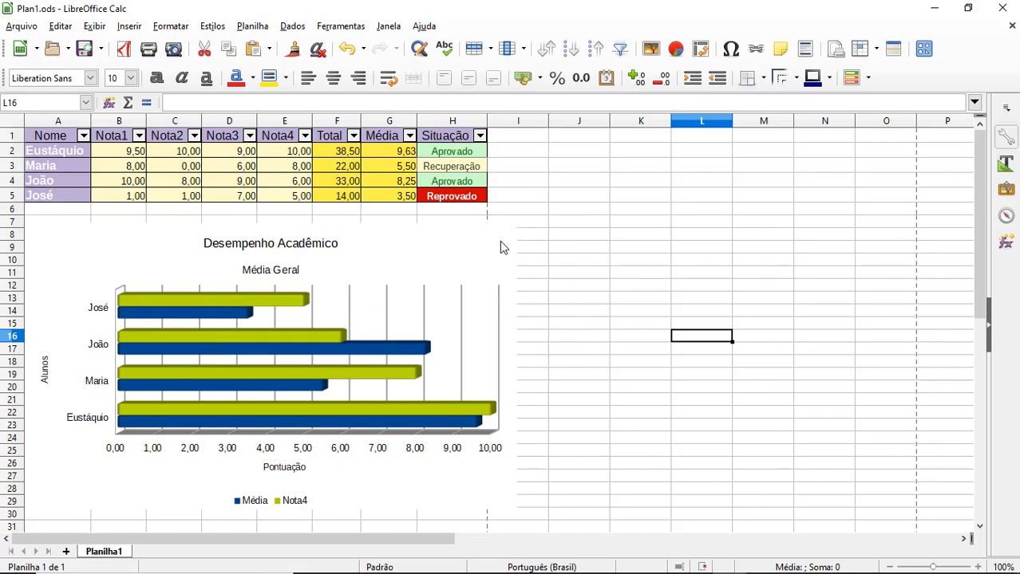
{"action": "scroll", "coordinate": [528, 373], "scroll_direction": "down", "scroll_amount": 1}
{"action": "scroll", "coordinate": [526, 373], "scroll_direction": "down", "scroll_amount": 4}
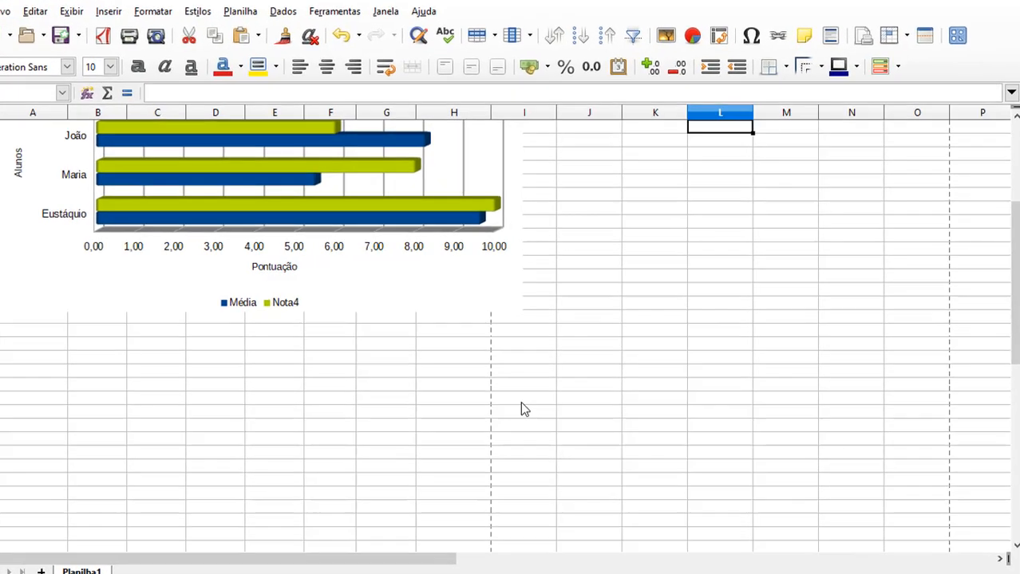
{"action": "scroll", "coordinate": [517, 394], "scroll_direction": "up", "scroll_amount": 2}
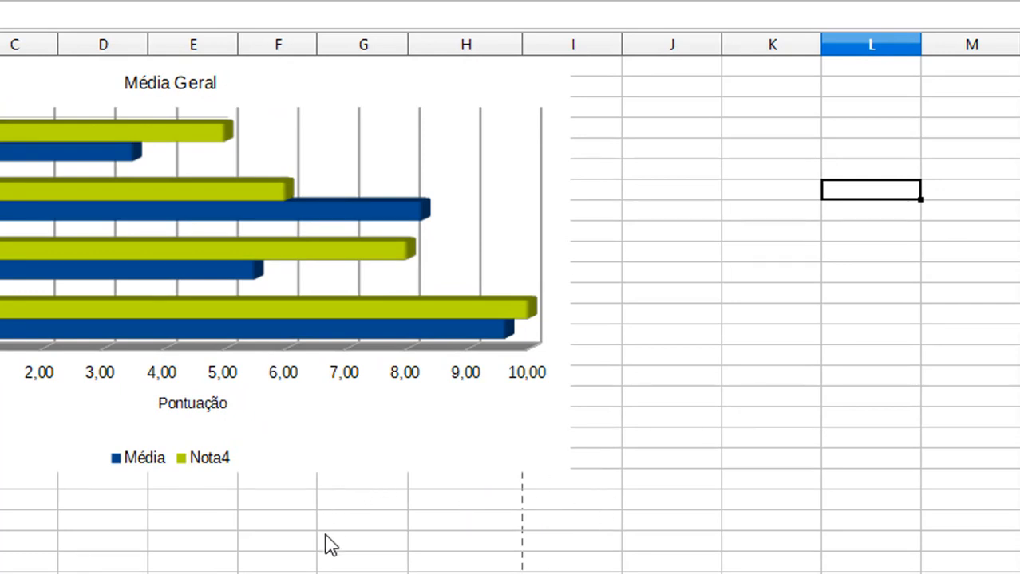
{"action": "scroll", "coordinate": [343, 559], "scroll_direction": "up", "scroll_amount": 3}
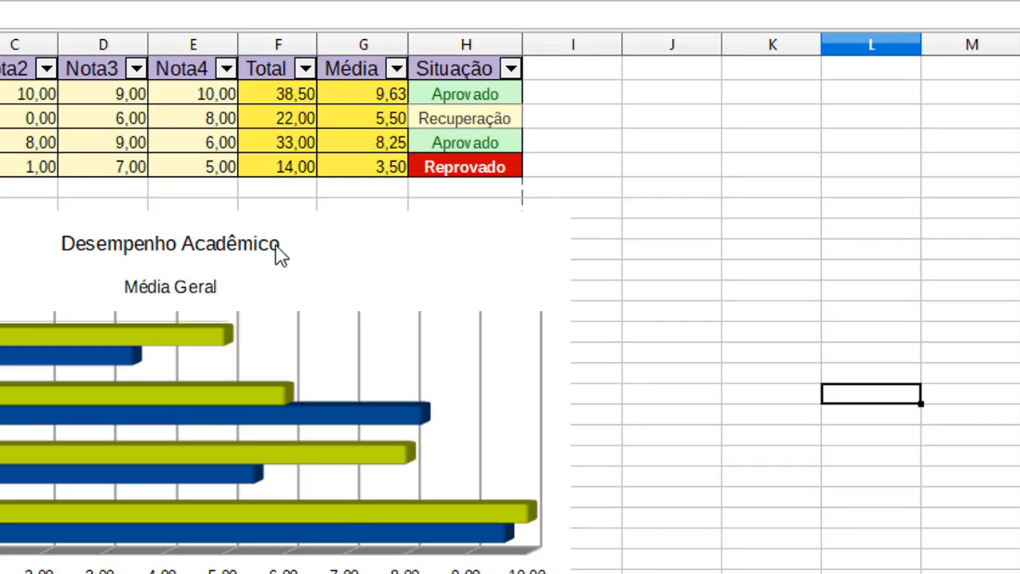
Shrink the chart to about 16.6 by 9.3 cm, place it under the table inside column H's page break, and preview the printout.
{"action": "left_click_drag", "start_coordinate": [247, 279], "coordinate": [248, 359]}
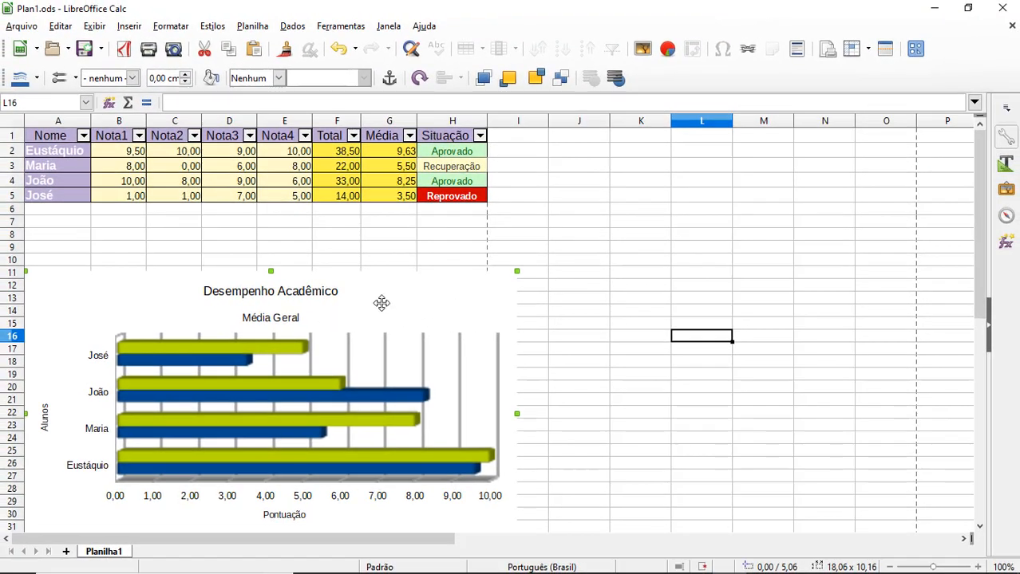
{"action": "scroll", "coordinate": [545, 273], "scroll_direction": "down", "scroll_amount": 2}
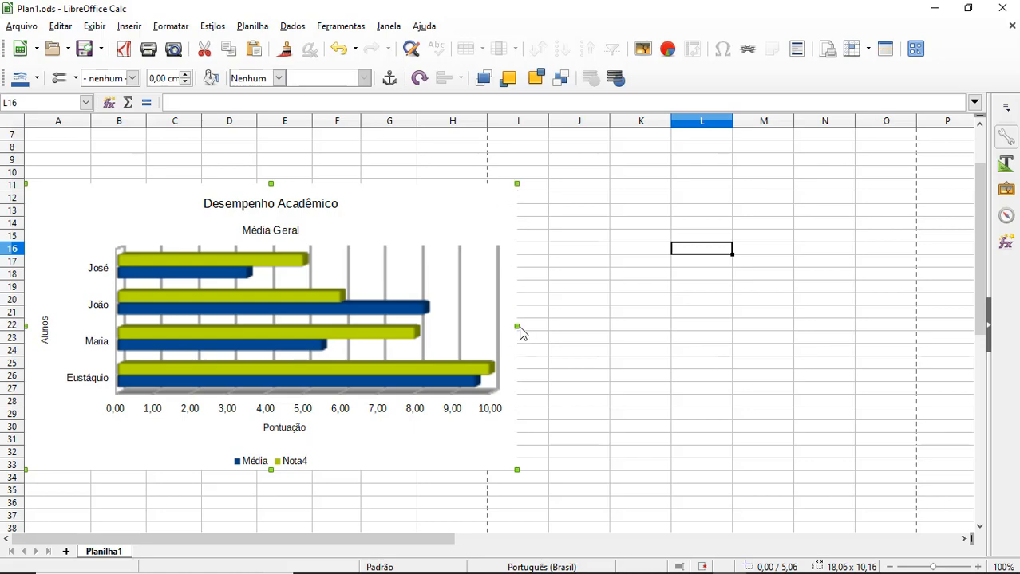
{"action": "left_click_drag", "start_coordinate": [516, 184], "coordinate": [477, 214]}
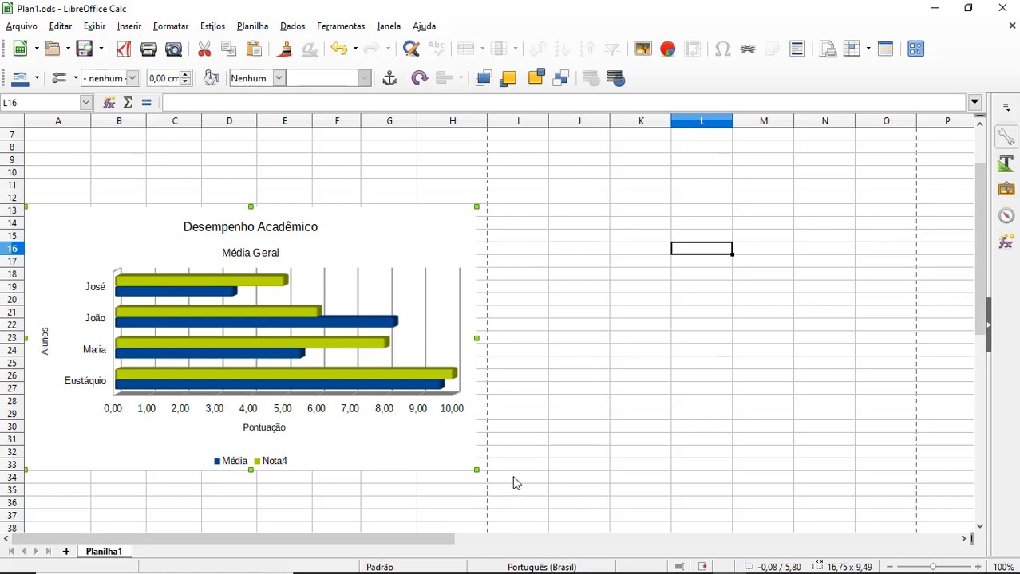
{"action": "scroll", "coordinate": [514, 483], "scroll_direction": "up", "scroll_amount": 1}
{"action": "left_click_drag", "start_coordinate": [355, 309], "coordinate": [355, 241]}
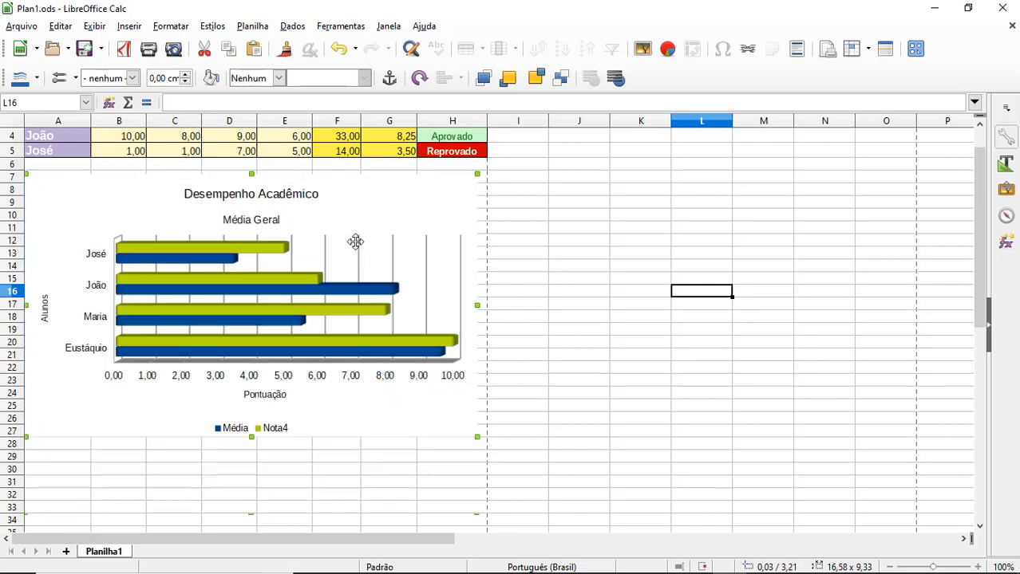
{"action": "left_click", "coordinate": [174, 49]}
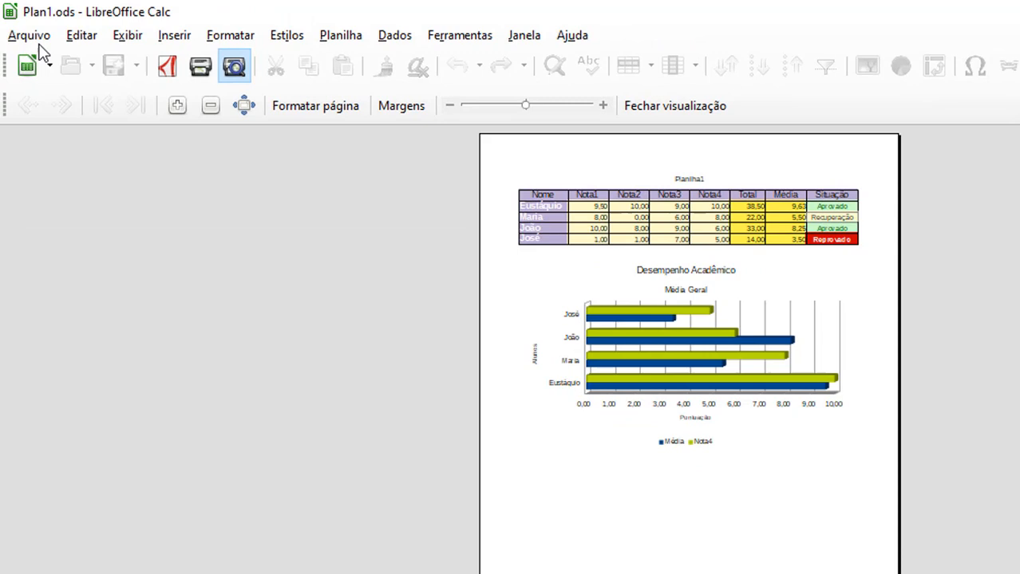
Export the spreadsheet as a PDF file named Situacao_Academica.pdf.
{"action": "left_click", "coordinate": [55, 69]}
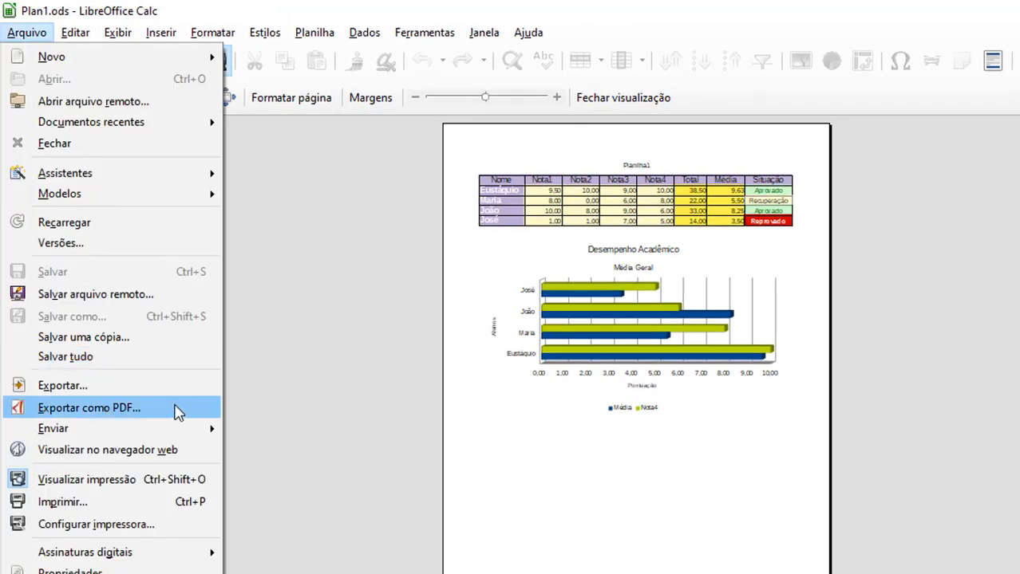
{"action": "left_click", "coordinate": [102, 414]}
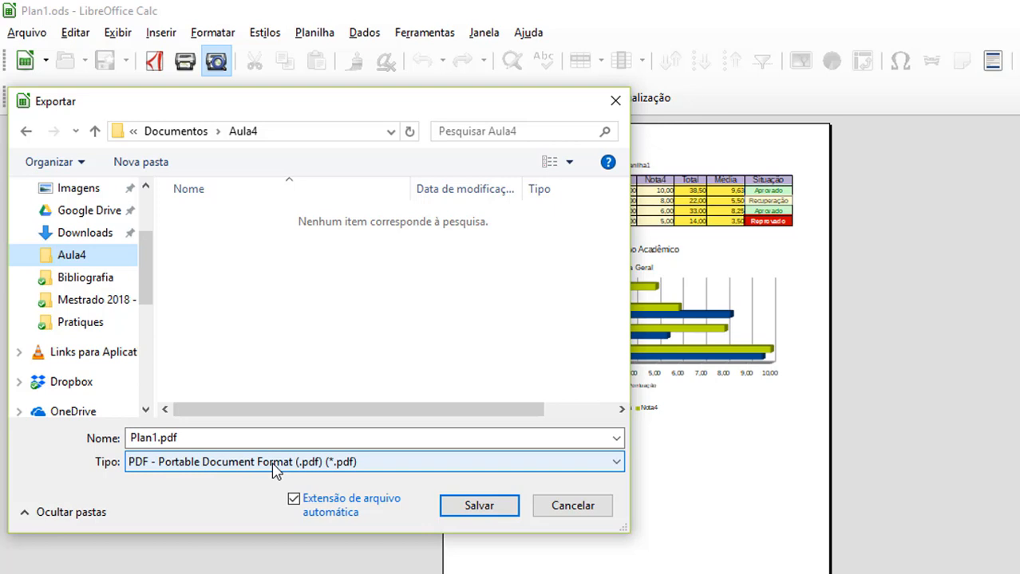
{"action": "left_click", "coordinate": [617, 463]}
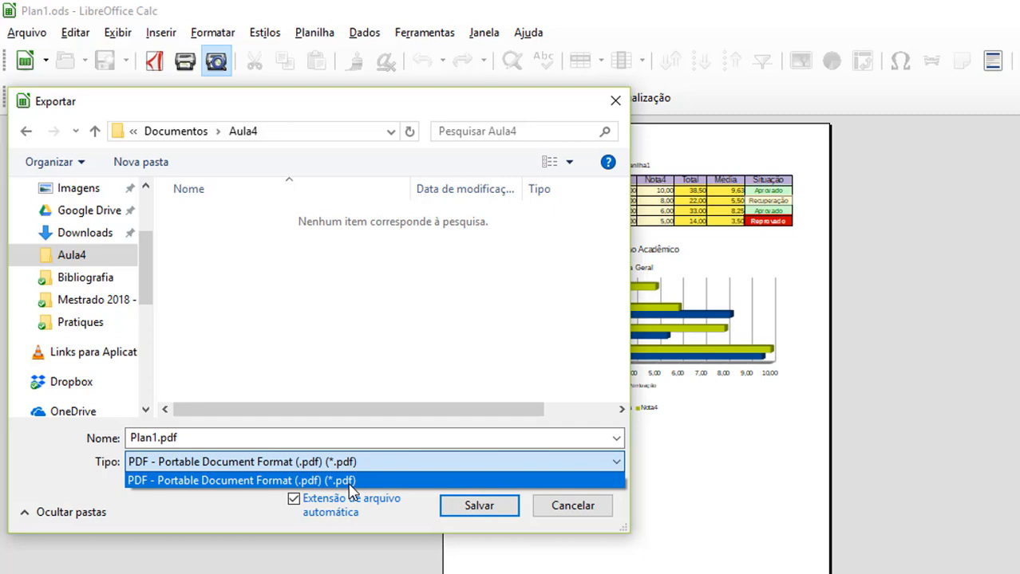
{"action": "left_click", "coordinate": [200, 435]}
{"action": "left_click", "coordinate": [158, 437]}
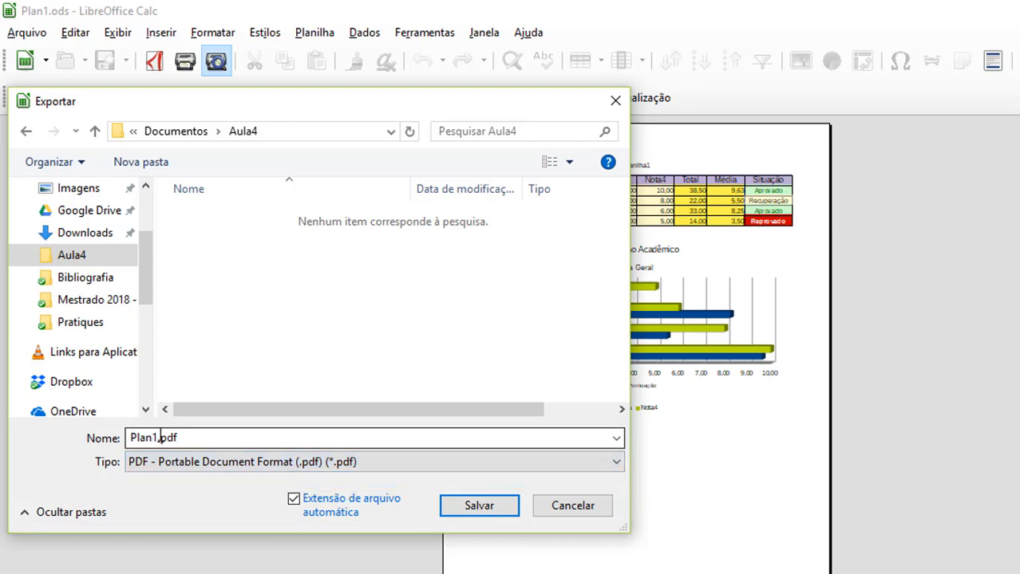
{"action": "left_click", "coordinate": [158, 437]}
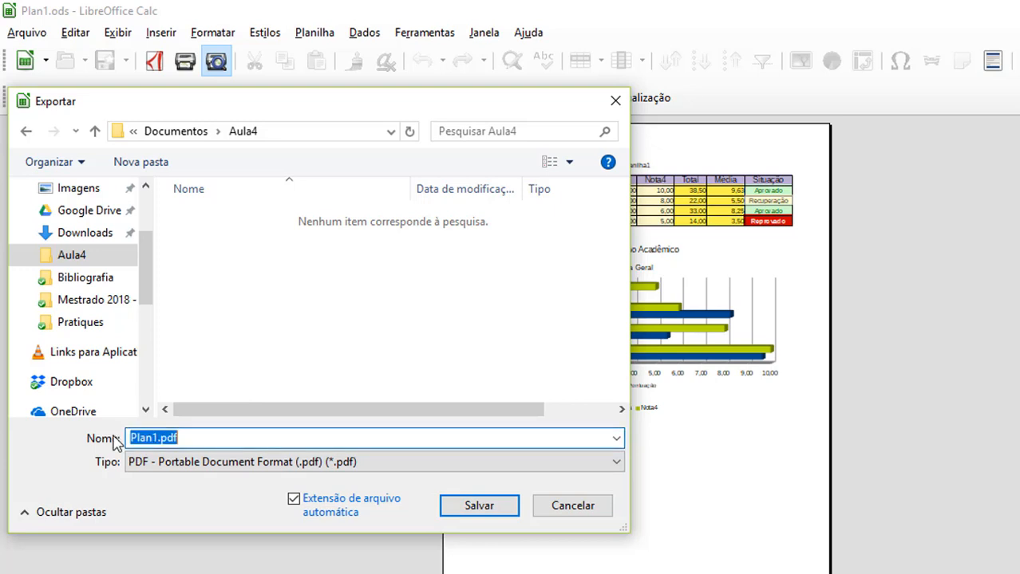
{"action": "left_click", "coordinate": [157, 436]}
{"action": "left_click_drag", "start_coordinate": [157, 437], "coordinate": [76, 434]}
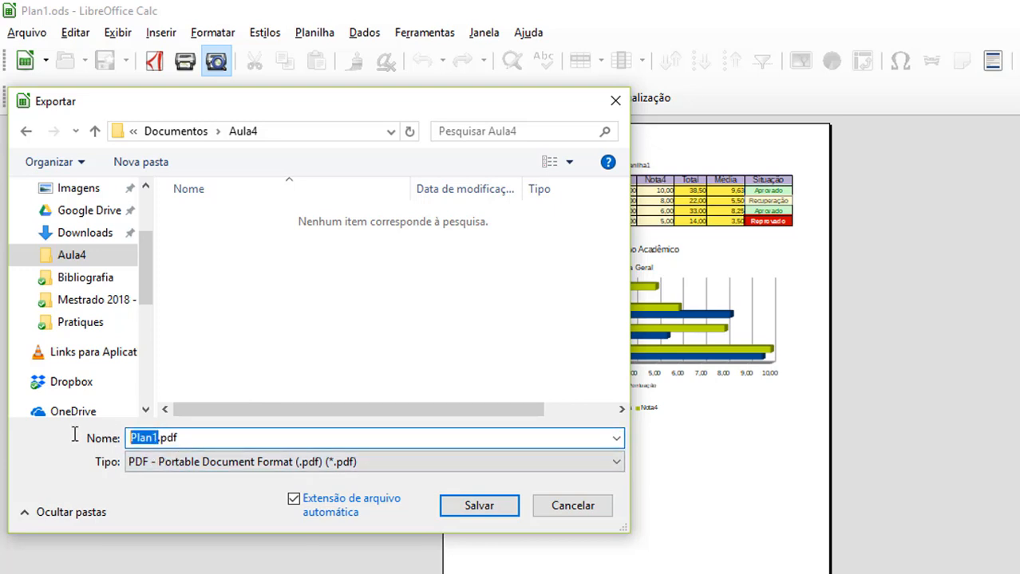
{"action": "type", "text": "Sit"}
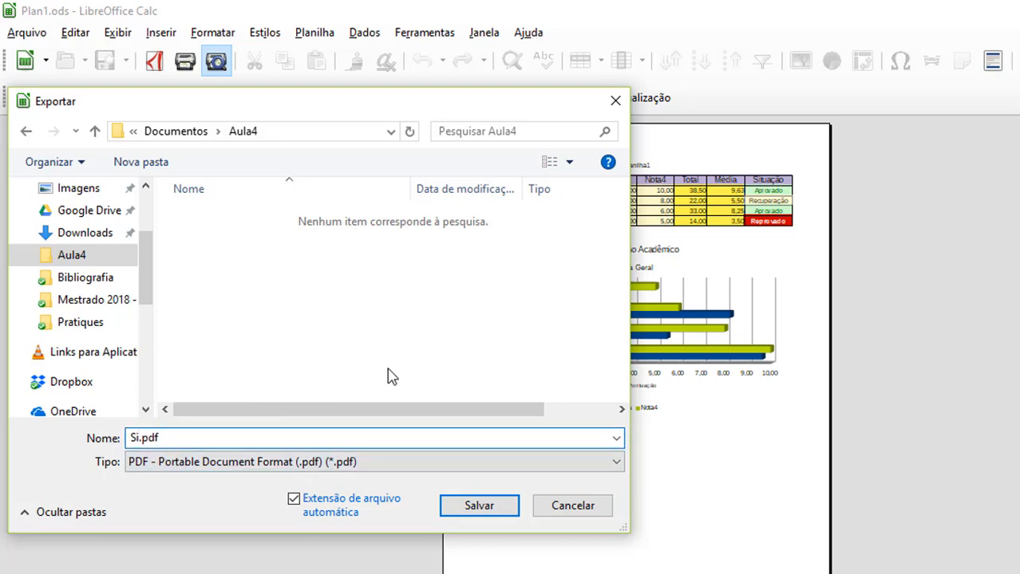
{"action": "type", "text": "uacao_Academica"}
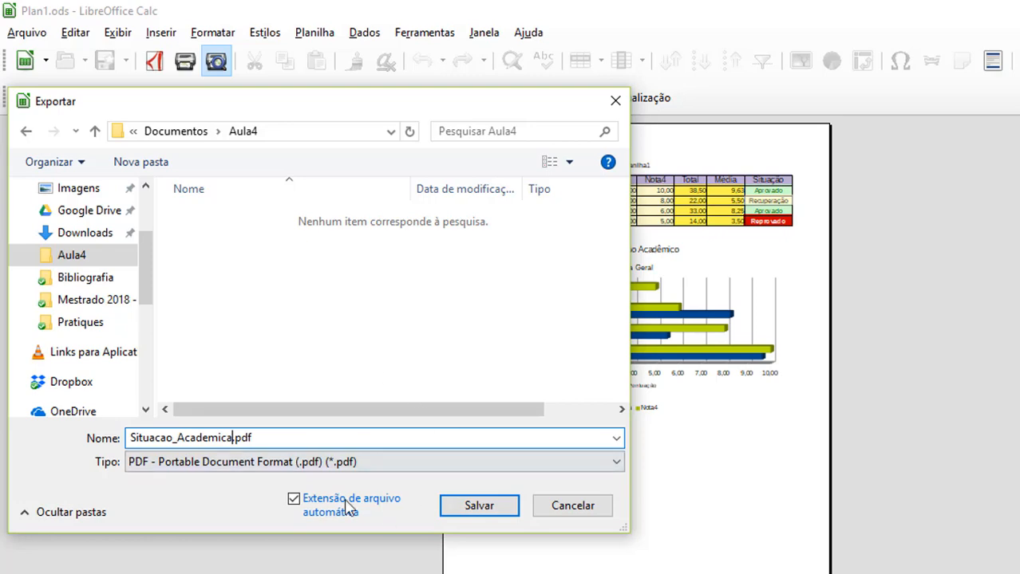
{"action": "left_click", "coordinate": [453, 513]}
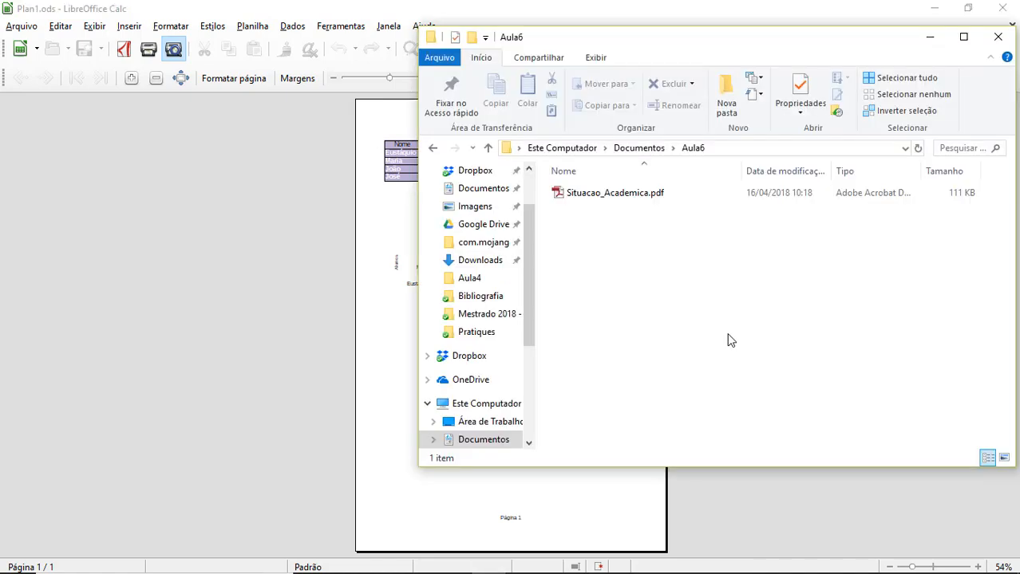
Open Situacao_Academica.pdf in Adobe Reader, review its table and chart, and return to the spreadsheet's print preview.
{"action": "double_click", "coordinate": [613, 199]}
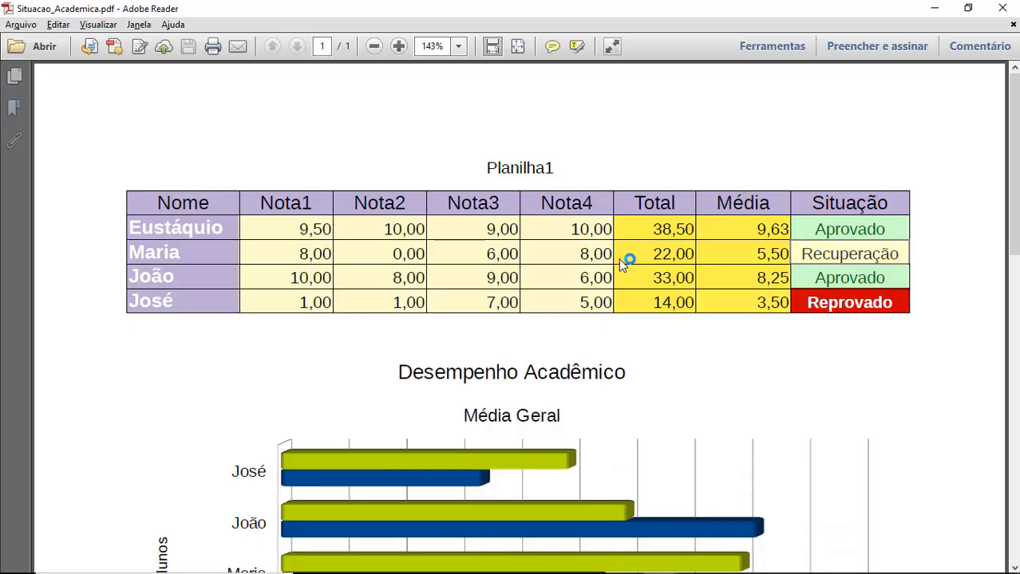
{"action": "scroll", "coordinate": [658, 355], "scroll_direction": "down", "scroll_amount": 5}
{"action": "scroll", "coordinate": [657, 355], "scroll_direction": "up", "scroll_amount": 5}
{"action": "scroll", "coordinate": [662, 367], "scroll_direction": "down", "scroll_amount": 6}
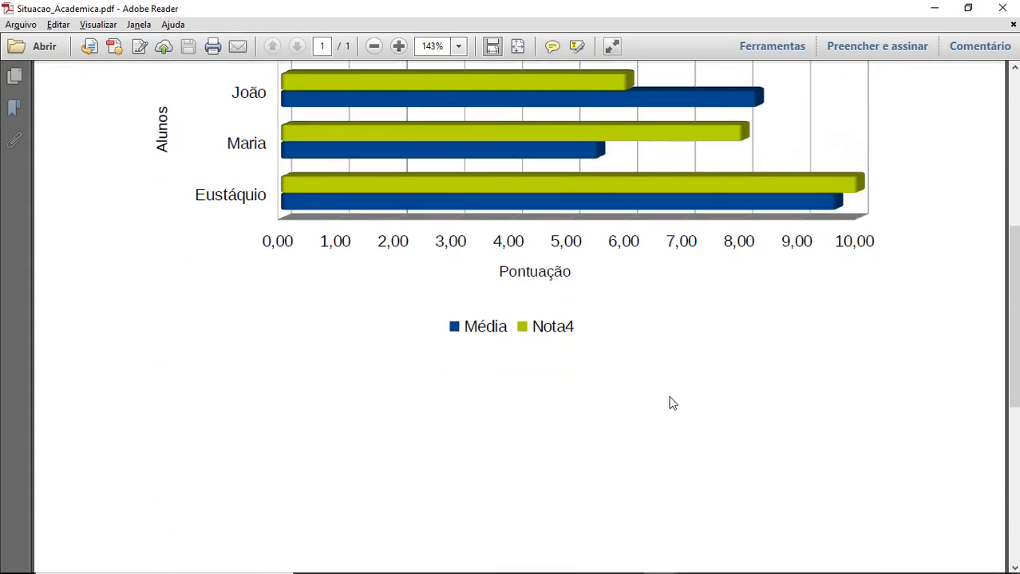
{"action": "scroll", "coordinate": [670, 403], "scroll_direction": "down", "scroll_amount": 3}
{"action": "scroll", "coordinate": [670, 403], "scroll_direction": "up", "scroll_amount": 9}
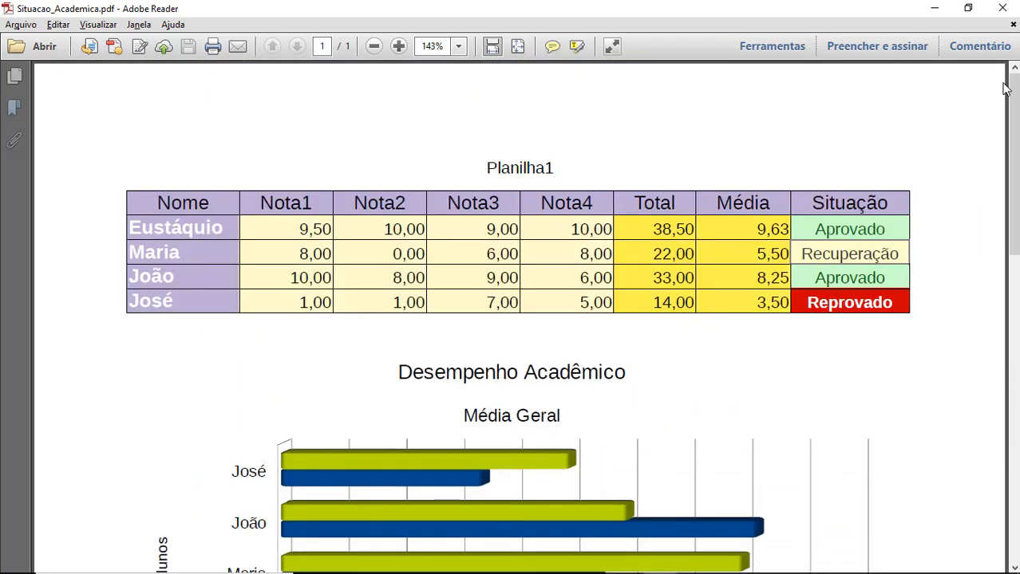
{"action": "left_click", "coordinate": [1002, 8]}
{"action": "left_click", "coordinate": [245, 296]}
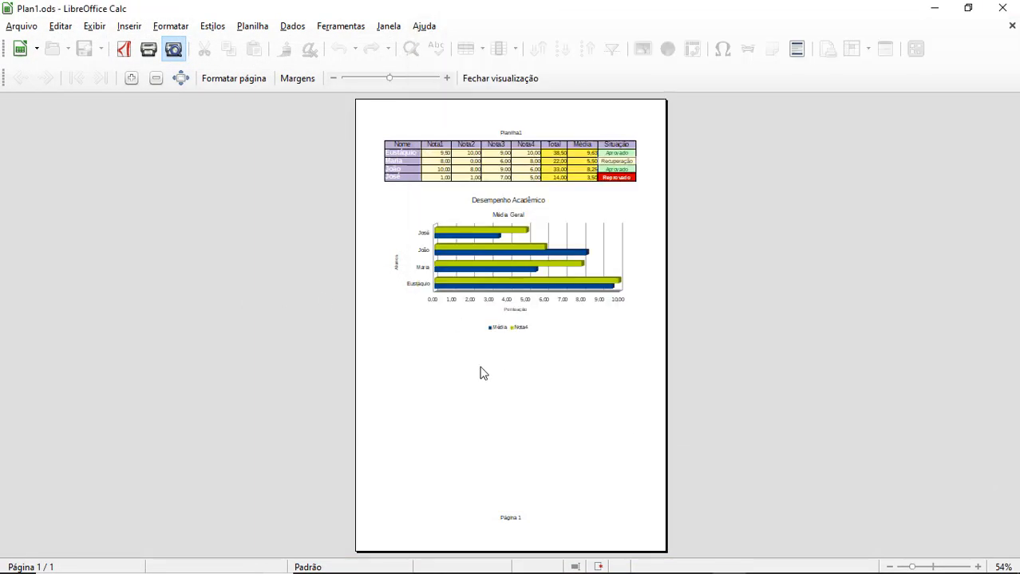
Define the Média and Situação cells G1:H5 as the print range and preview the printout.
{"action": "left_click", "coordinate": [484, 88]}
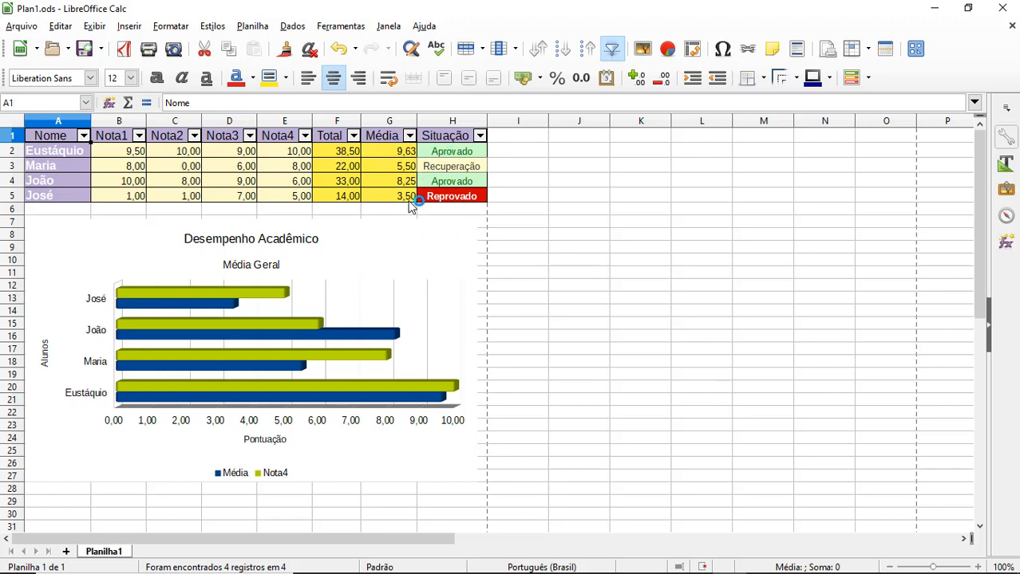
{"action": "left_click_drag", "start_coordinate": [391, 137], "coordinate": [444, 199]}
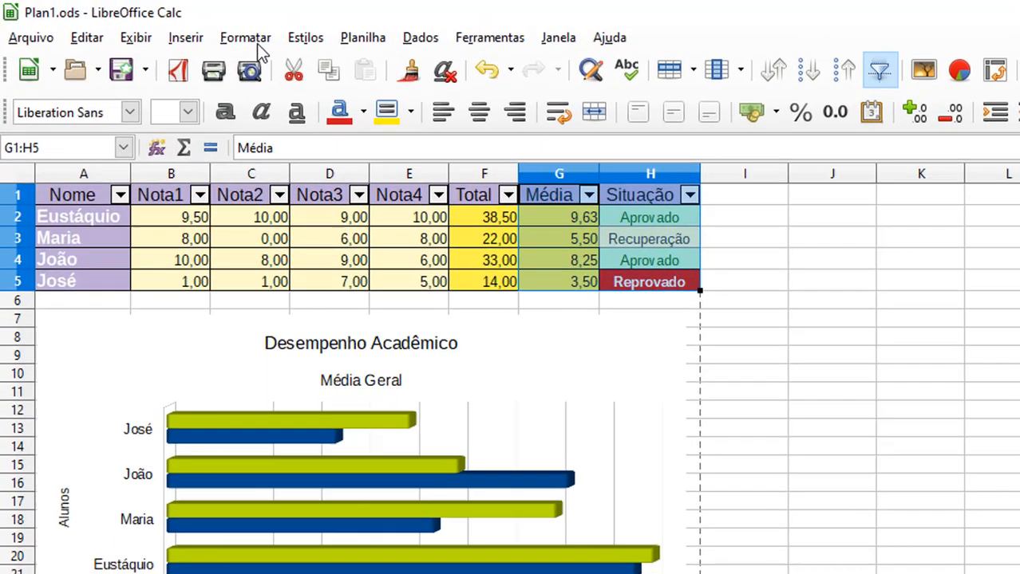
{"action": "left_click", "coordinate": [172, 28]}
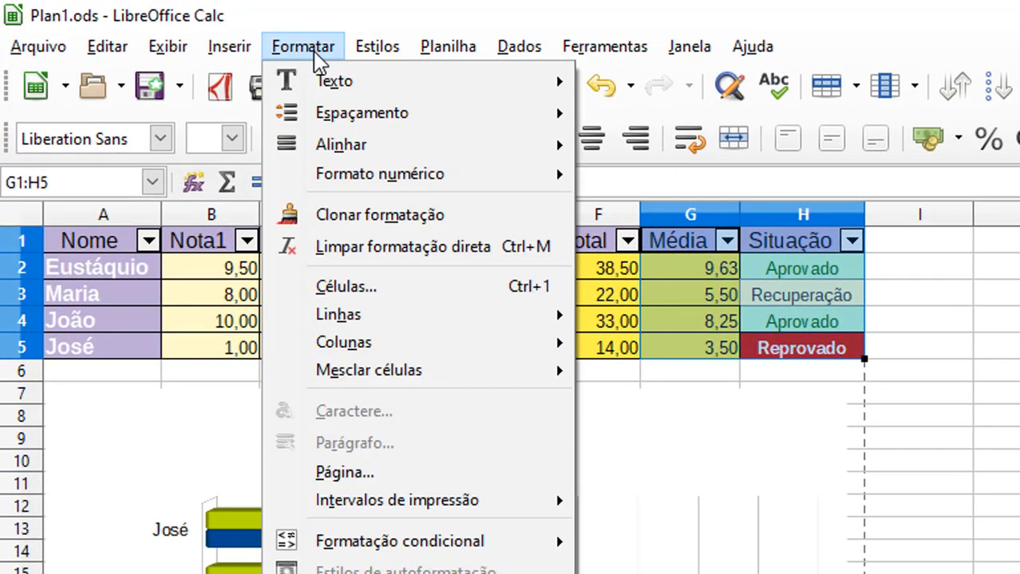
{"action": "mouse_move", "coordinate": [421, 502]}
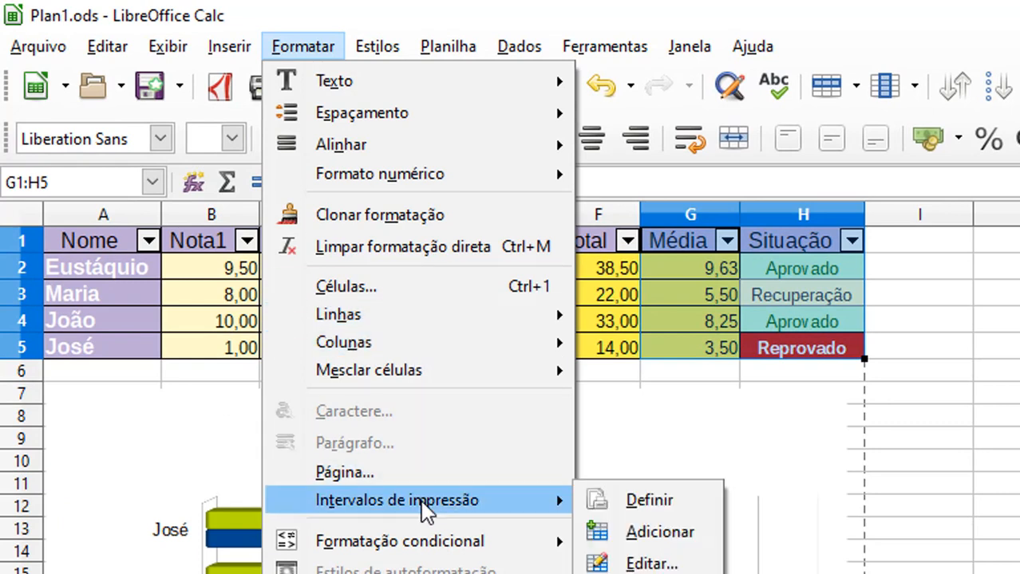
{"action": "left_click", "coordinate": [604, 502]}
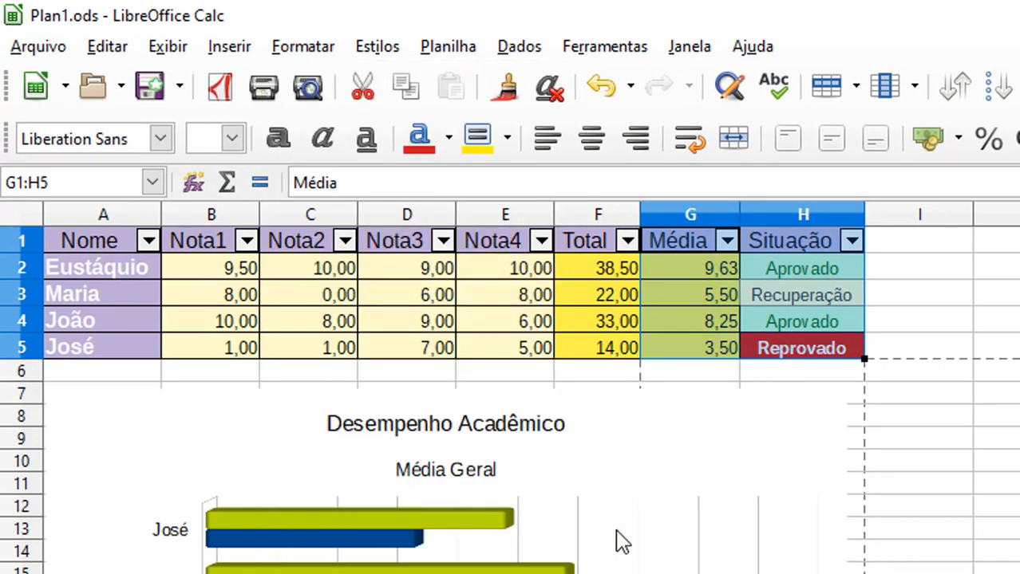
{"action": "left_click", "coordinate": [310, 88]}
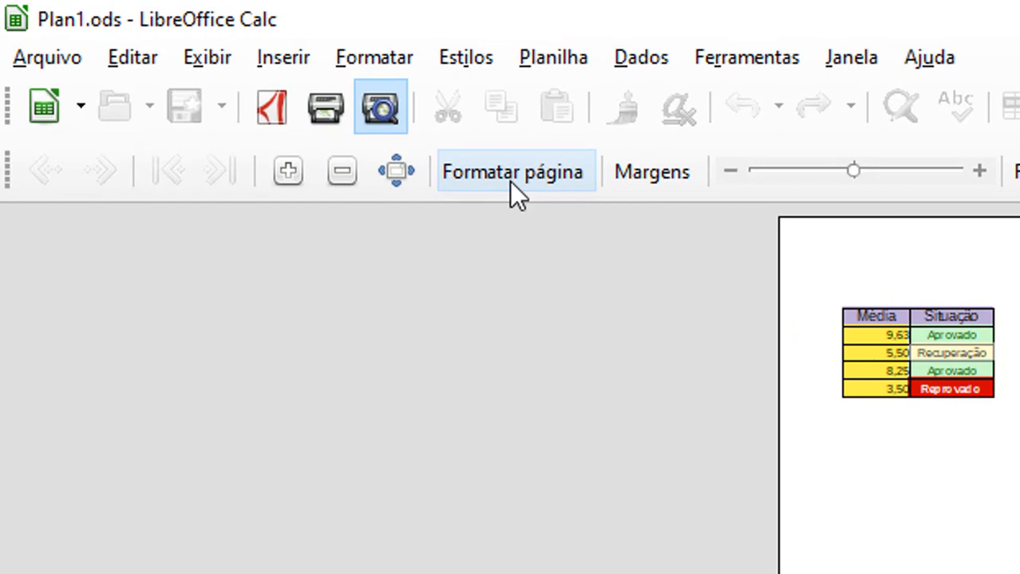
Centre the previewed table on the page by enabling both horizontal and vertical table alignment in the page format.
{"action": "left_click", "coordinate": [511, 175]}
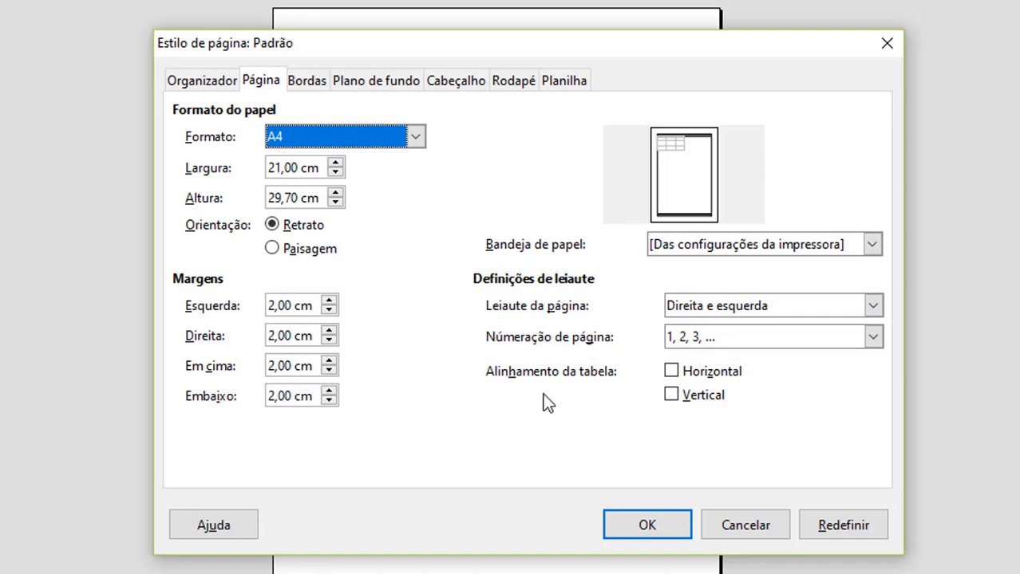
{"action": "left_click_drag", "start_coordinate": [536, 53], "coordinate": [539, 147]}
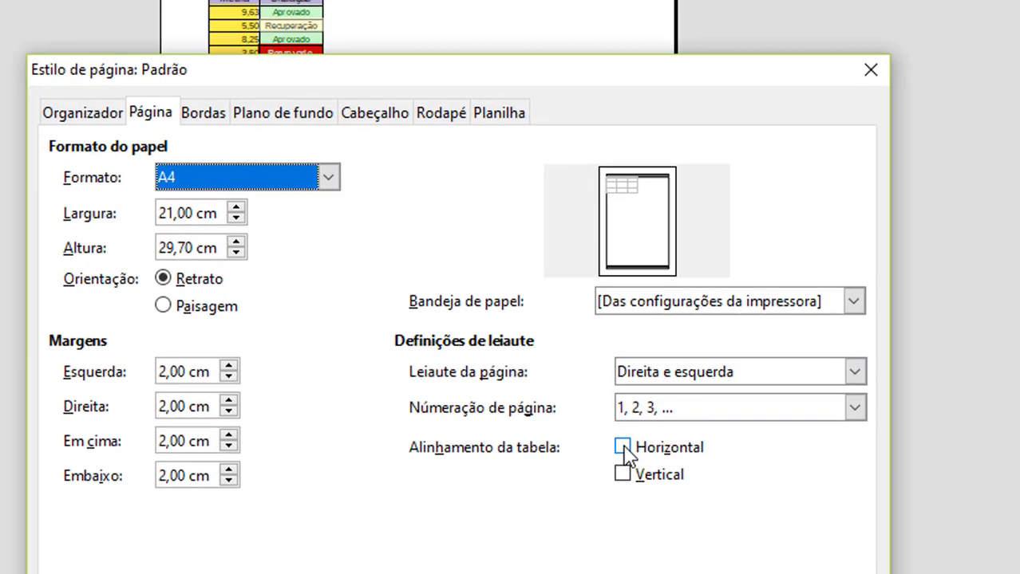
{"action": "left_click", "coordinate": [674, 465]}
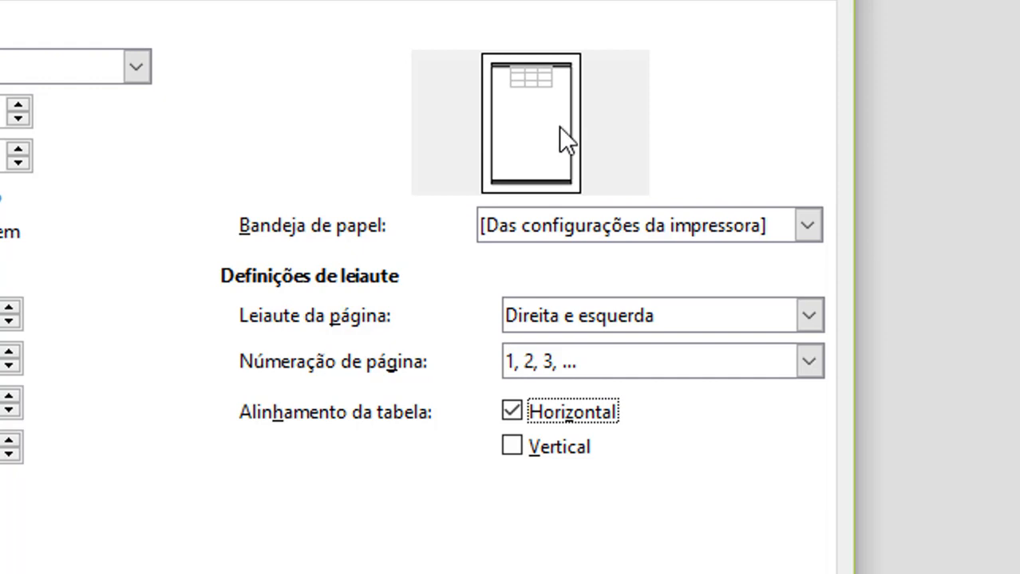
{"action": "left_click", "coordinate": [510, 447]}
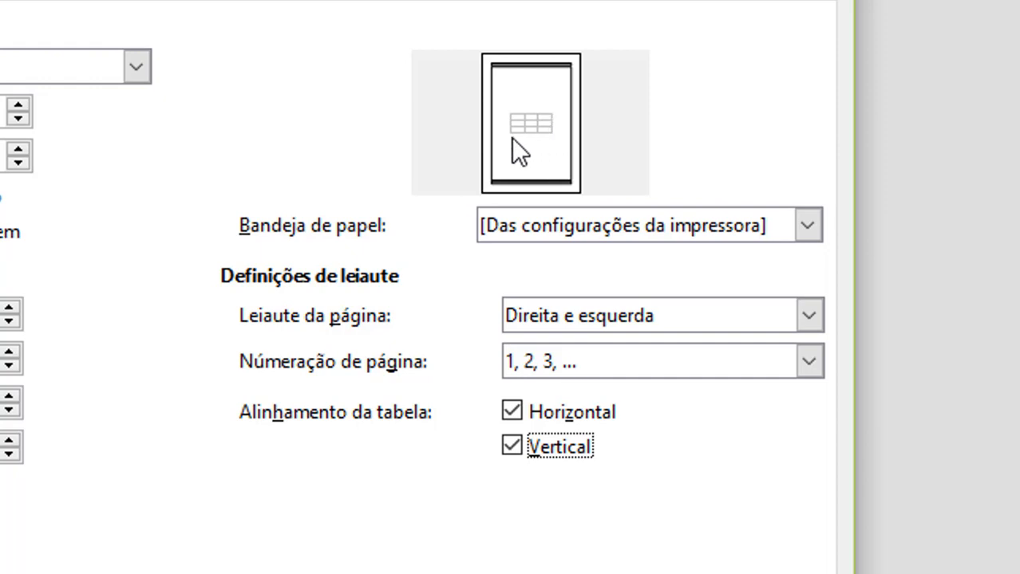
{"action": "left_click", "coordinate": [515, 413]}
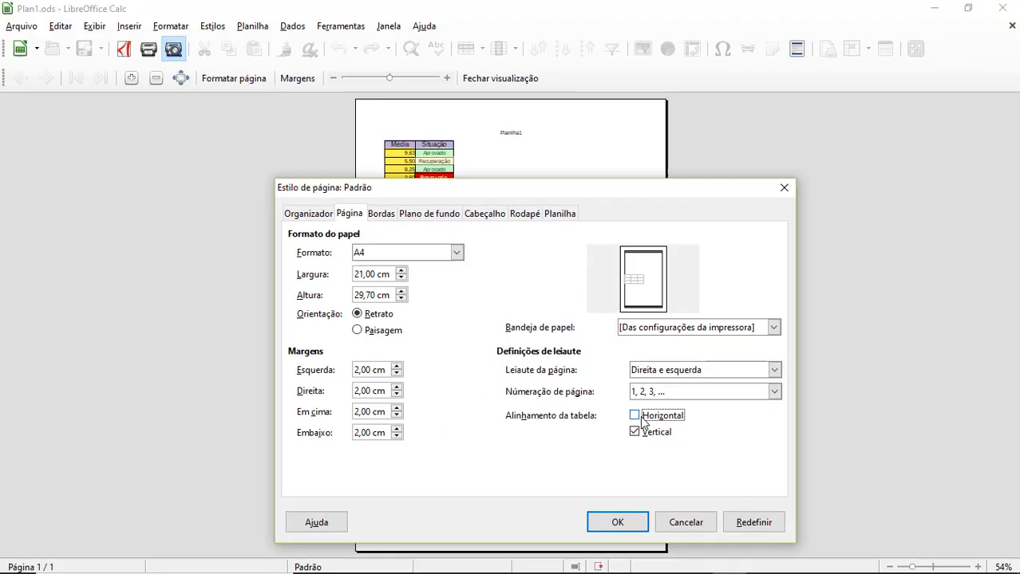
{"action": "left_click", "coordinate": [586, 417]}
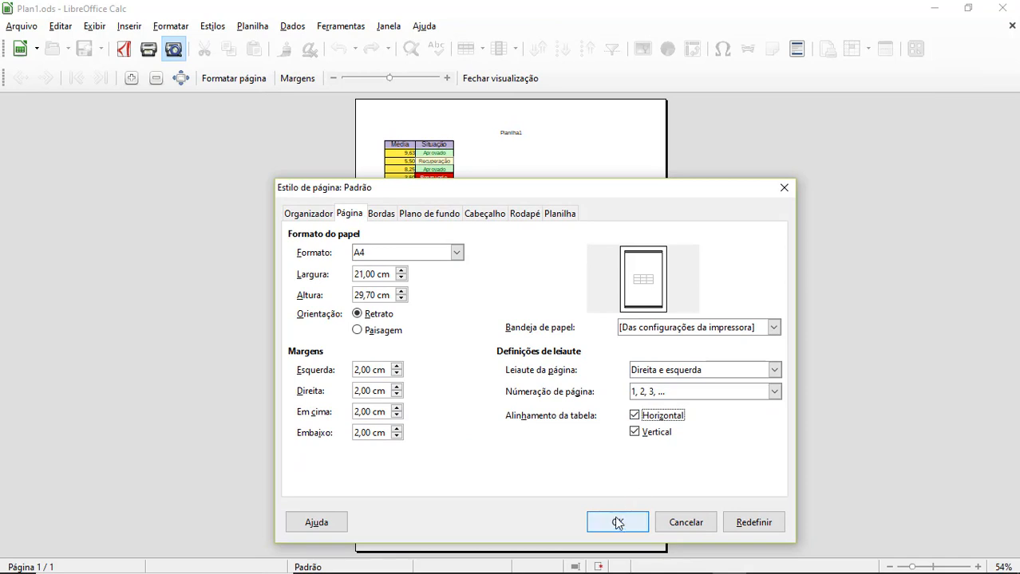
{"action": "left_click", "coordinate": [547, 570]}
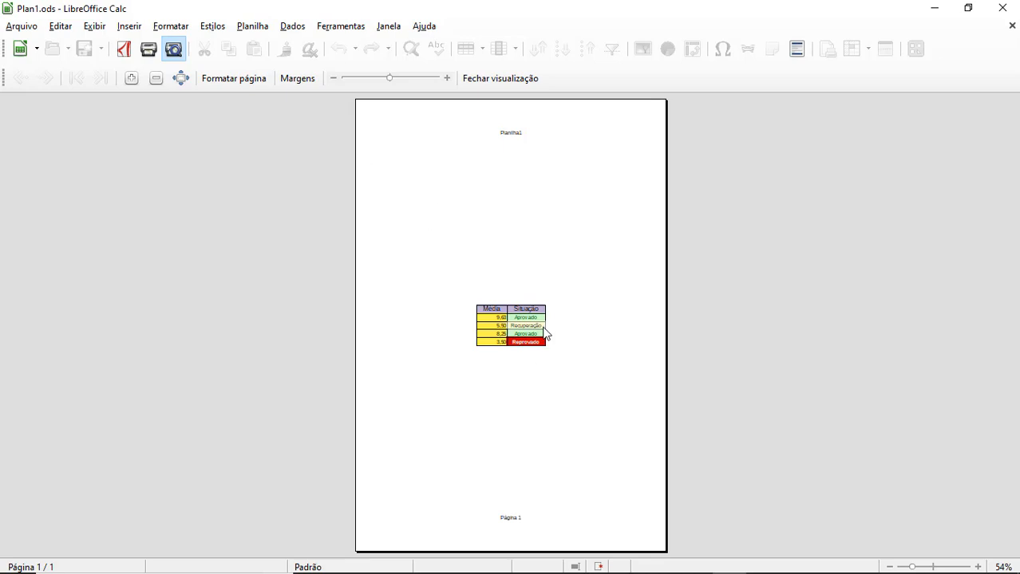
Turn off horizontal and vertical table alignment in the page format, apply it, and return to the sheet.
{"action": "left_click", "coordinate": [248, 85]}
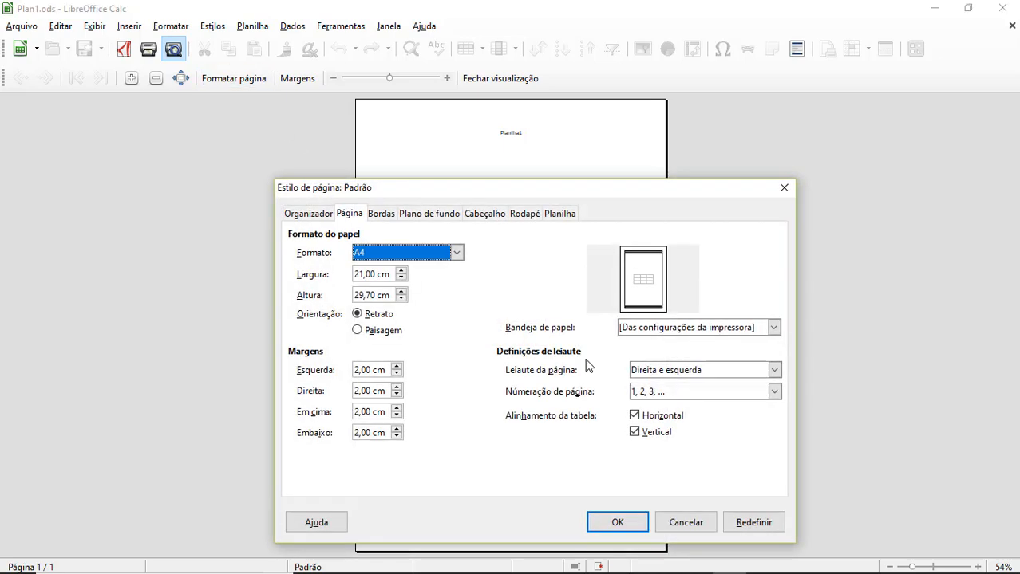
{"action": "left_click", "coordinate": [634, 416]}
{"action": "left_click", "coordinate": [634, 431]}
{"action": "left_click", "coordinate": [618, 522]}
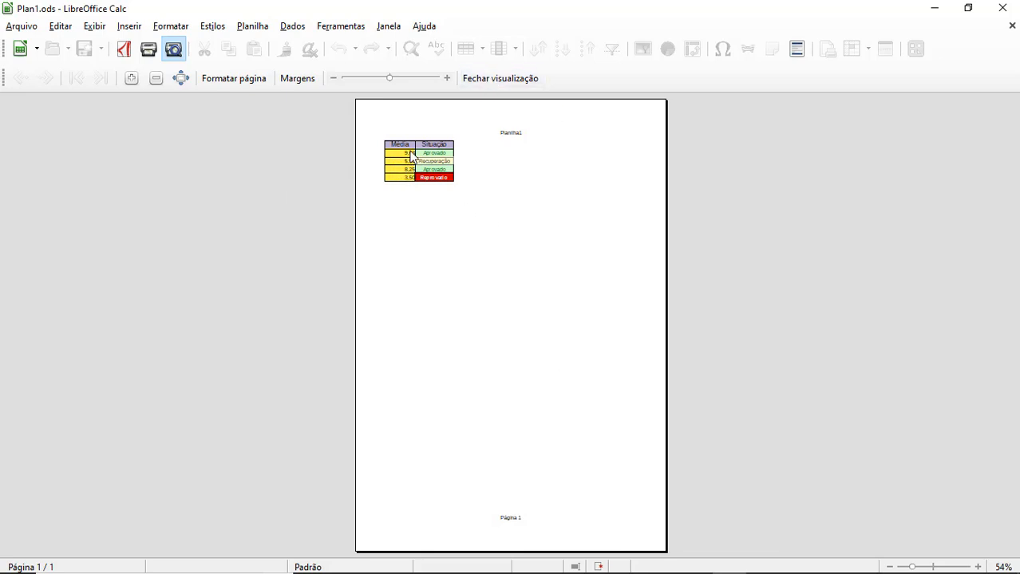
{"action": "left_click", "coordinate": [500, 80]}
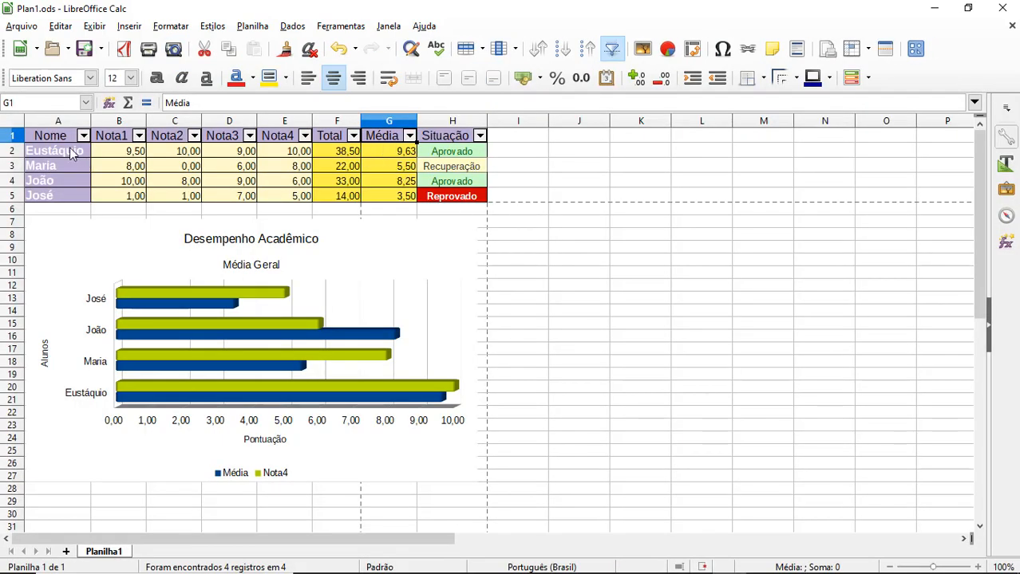
Add the Nome cells A1:A5 as another print range, preview both printed pages, and return to the sheet.
{"action": "left_click_drag", "start_coordinate": [63, 139], "coordinate": [64, 201]}
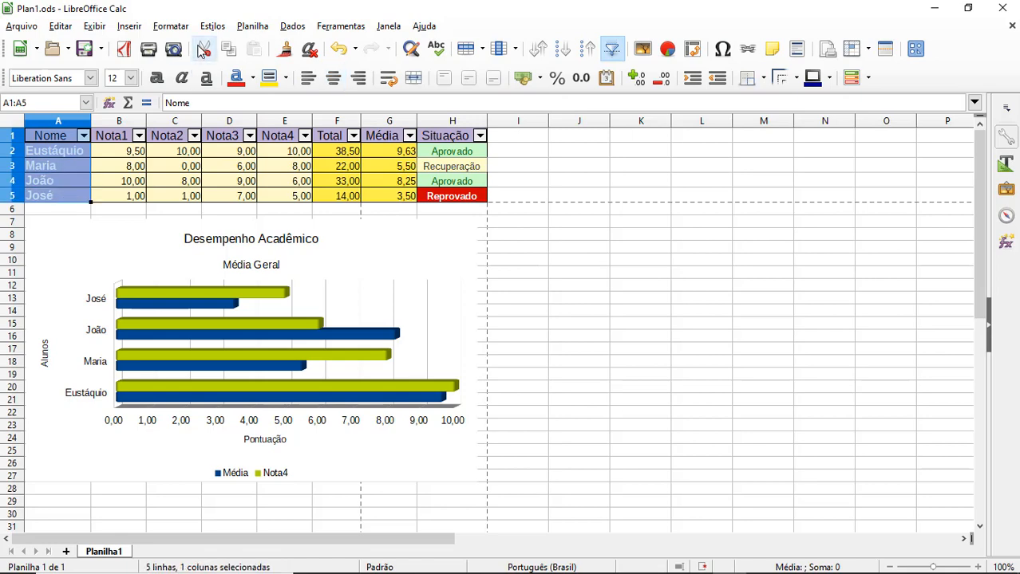
{"action": "left_click", "coordinate": [170, 27]}
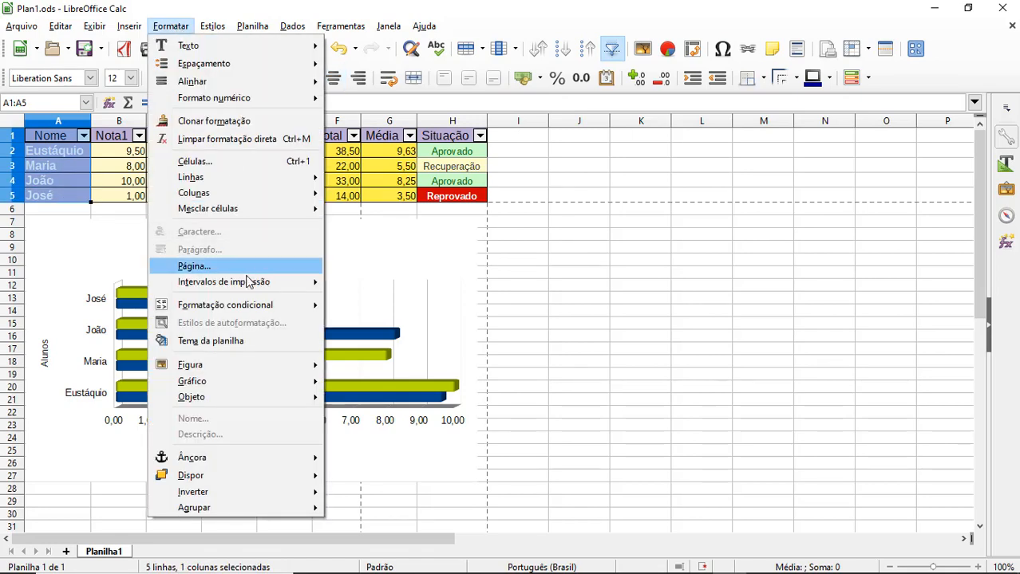
{"action": "mouse_move", "coordinate": [249, 281]}
{"action": "left_click", "coordinate": [364, 301]}
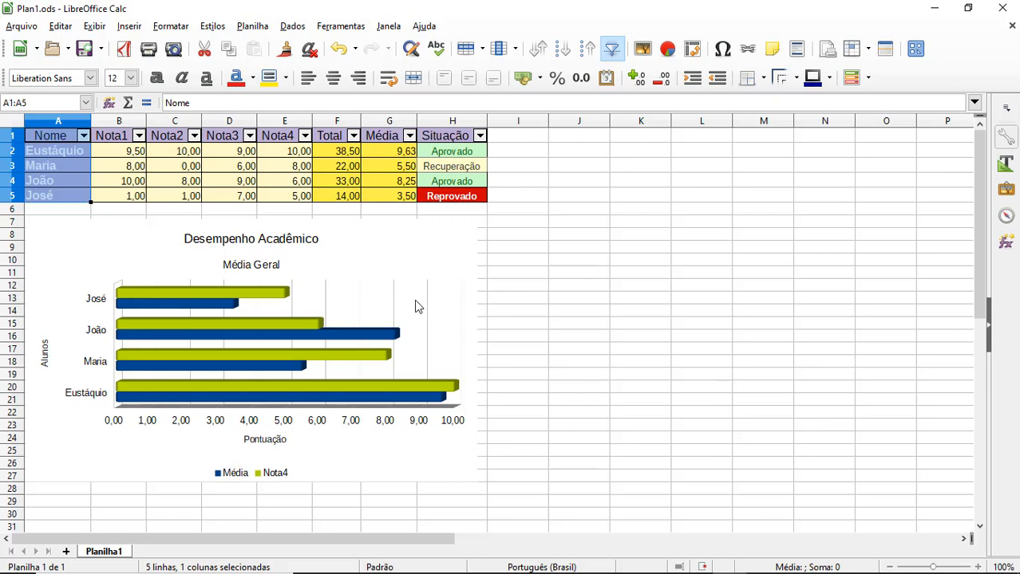
{"action": "left_click", "coordinate": [173, 49]}
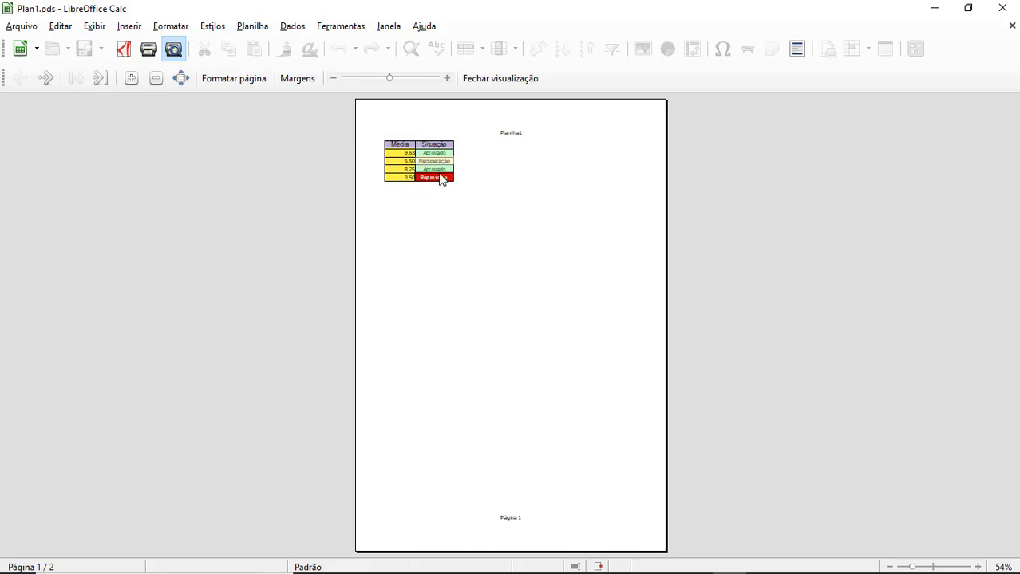
{"action": "left_click", "coordinate": [101, 78]}
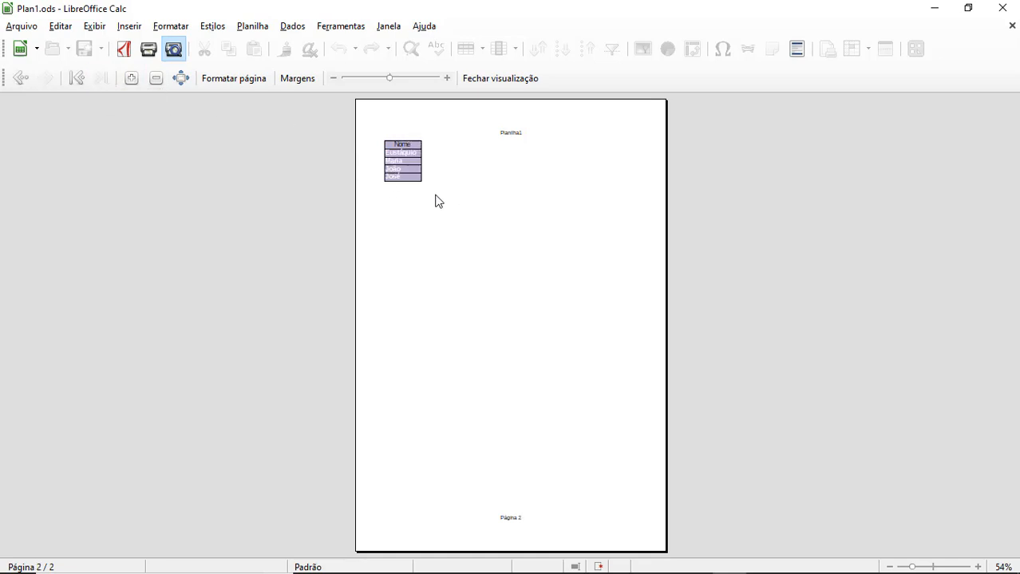
{"action": "left_click", "coordinate": [498, 79]}
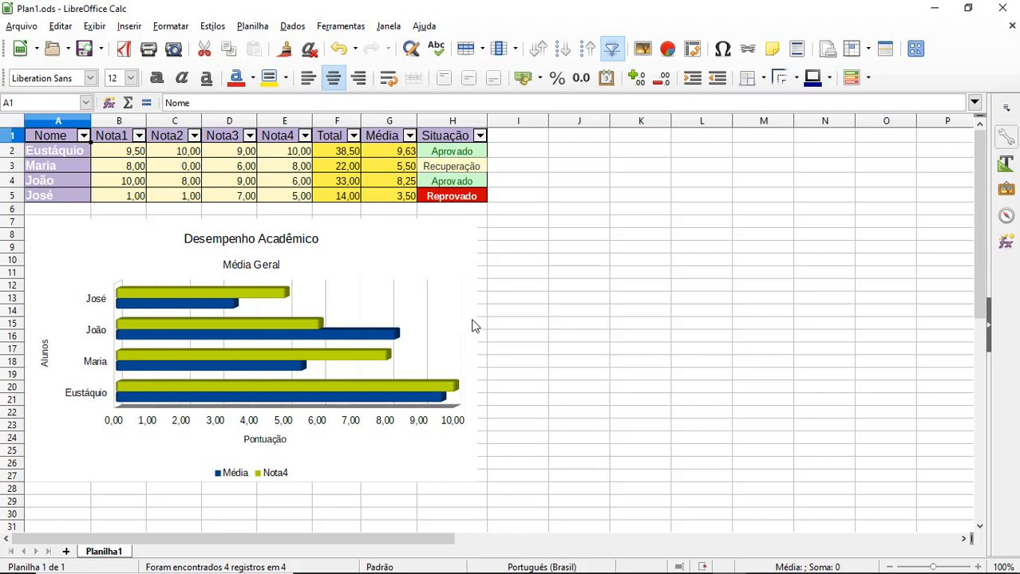
Clear all print ranges, preview the complete table and chart, and return to the sheet.
{"action": "left_click", "coordinate": [171, 25]}
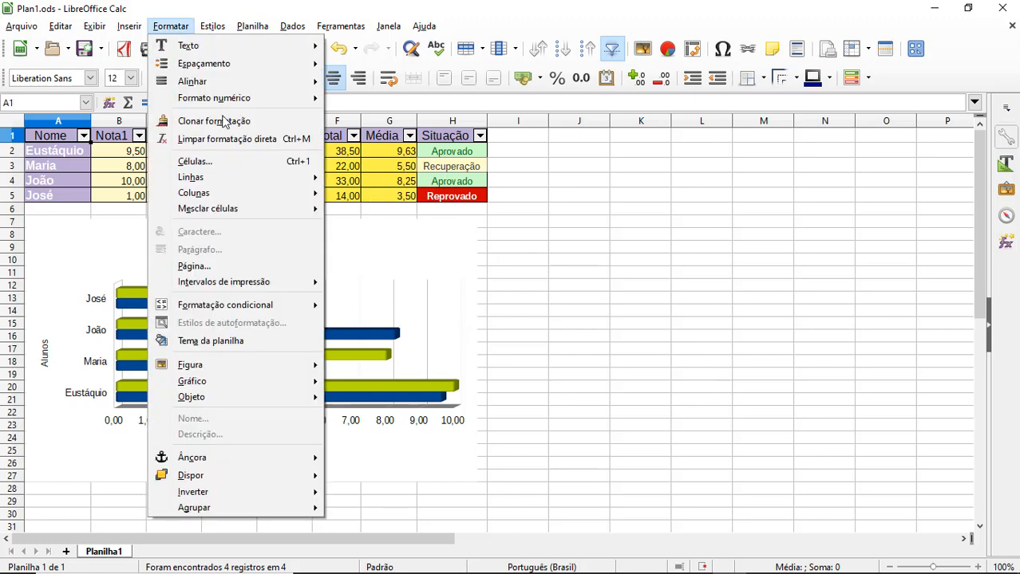
{"action": "mouse_move", "coordinate": [255, 284]}
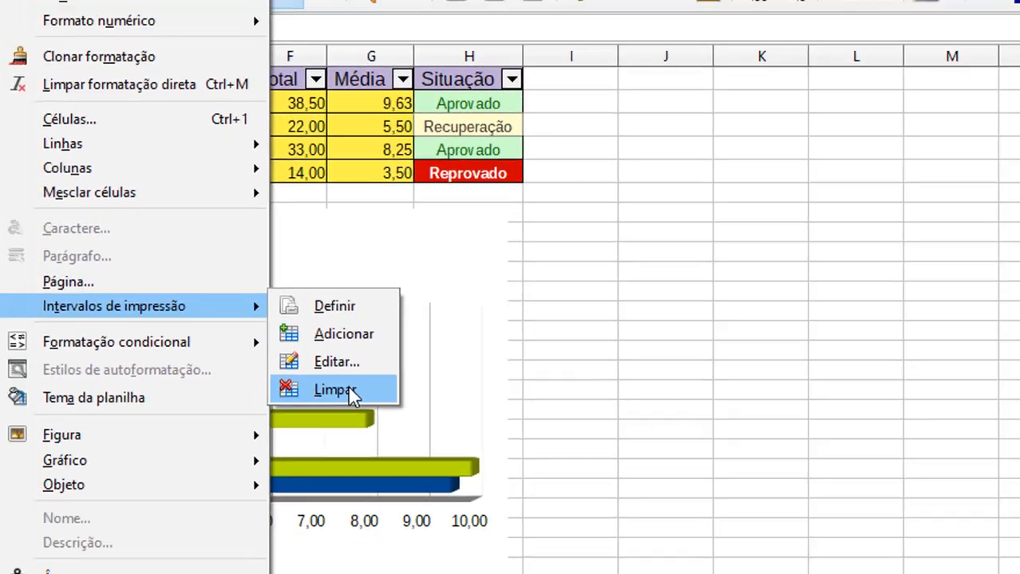
{"action": "left_click", "coordinate": [349, 390]}
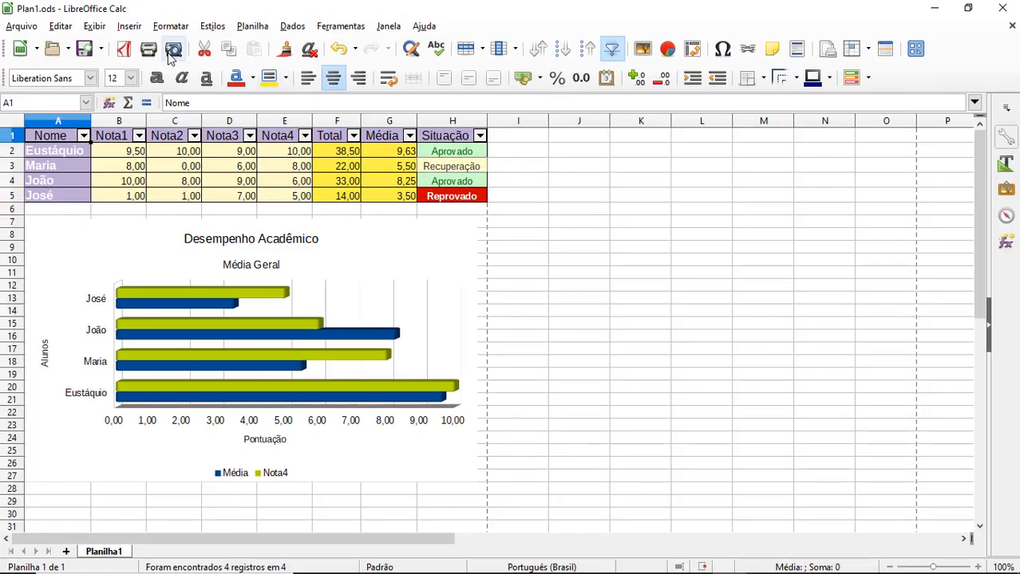
{"action": "left_click", "coordinate": [174, 49]}
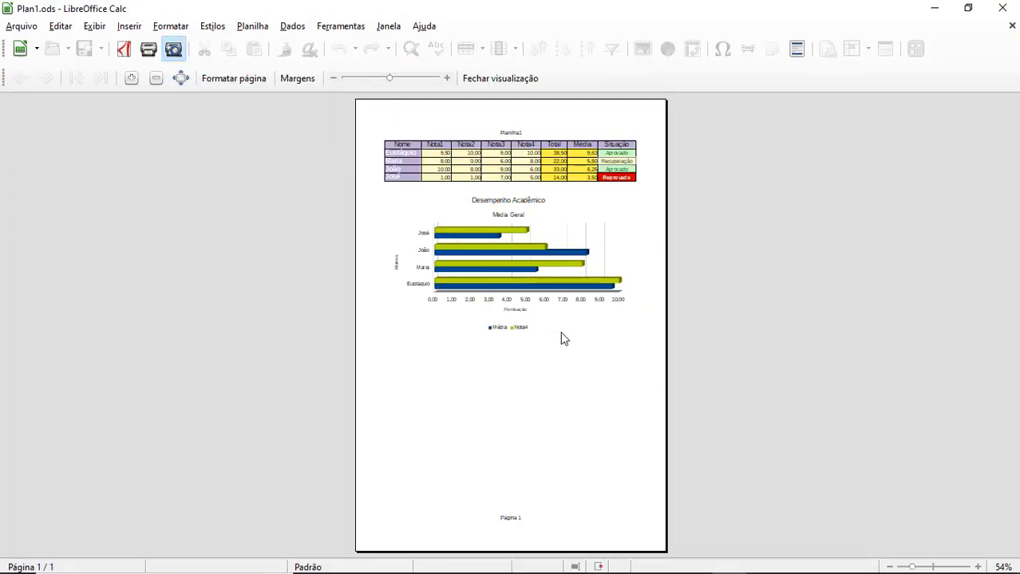
{"action": "left_click", "coordinate": [512, 83]}
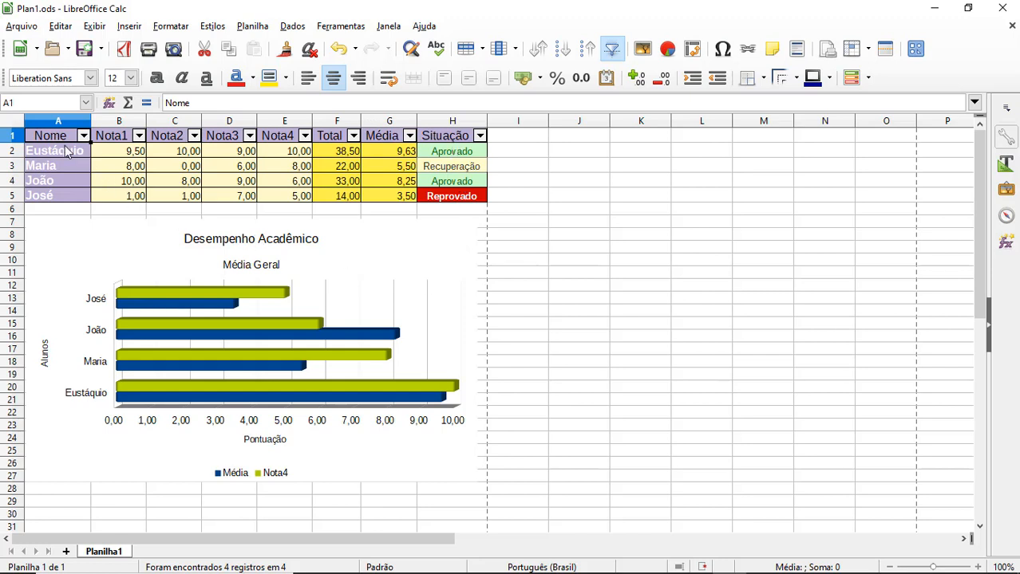
Hide columns B through F, from Nota1 to Total, leaving the Nome, Média and Situação columns.
{"action": "left_click_drag", "start_coordinate": [120, 123], "coordinate": [237, 126]}
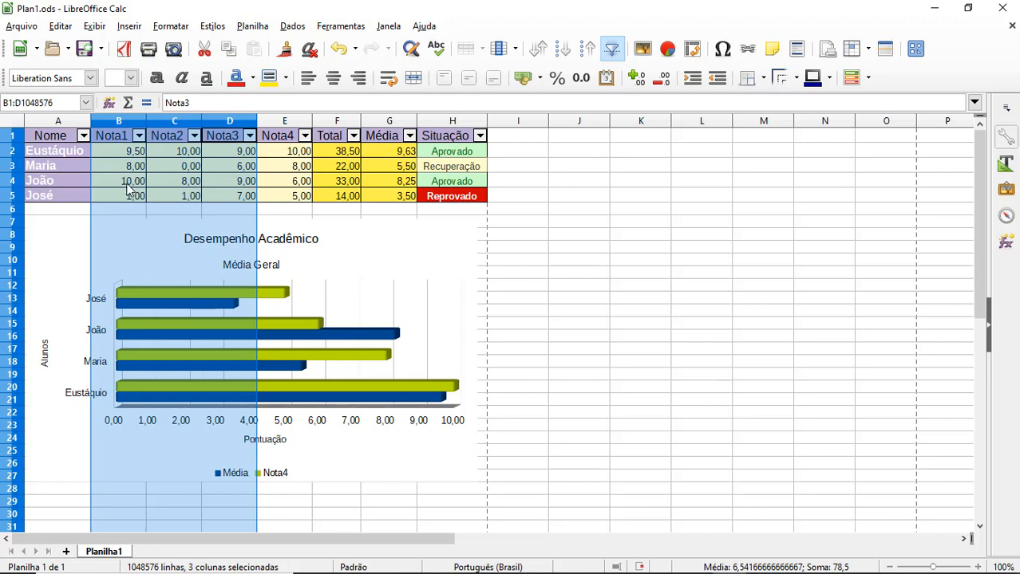
{"action": "left_click", "coordinate": [379, 182]}
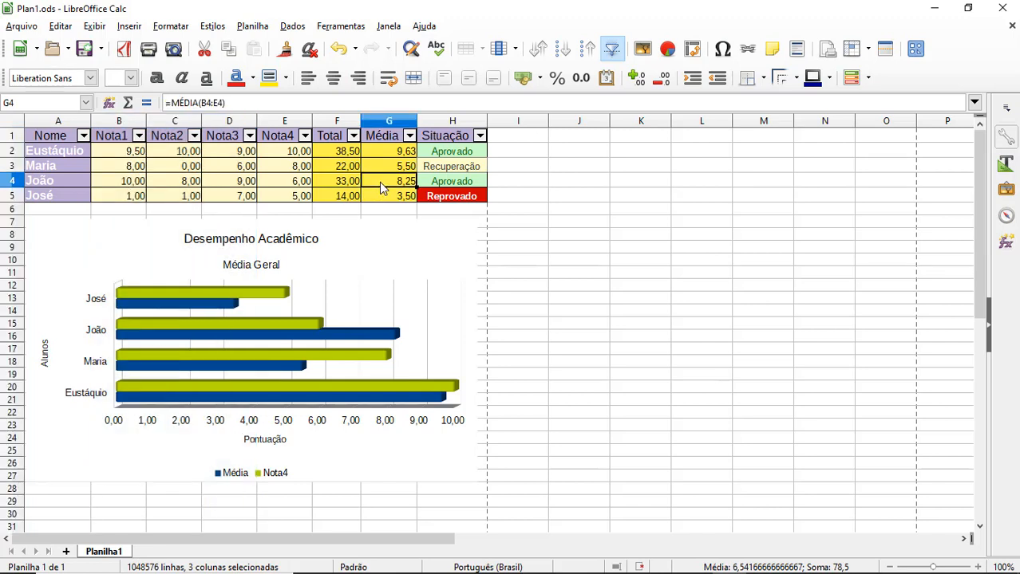
{"action": "left_click", "coordinate": [118, 125]}
{"action": "left_click_drag", "start_coordinate": [117, 126], "coordinate": [338, 126]}
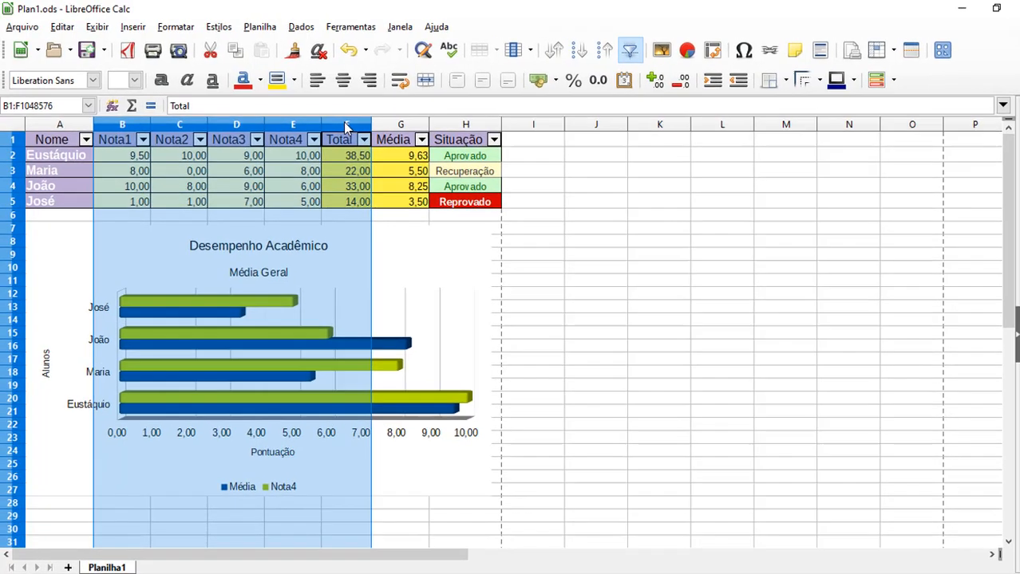
{"action": "right_click", "coordinate": [340, 125]}
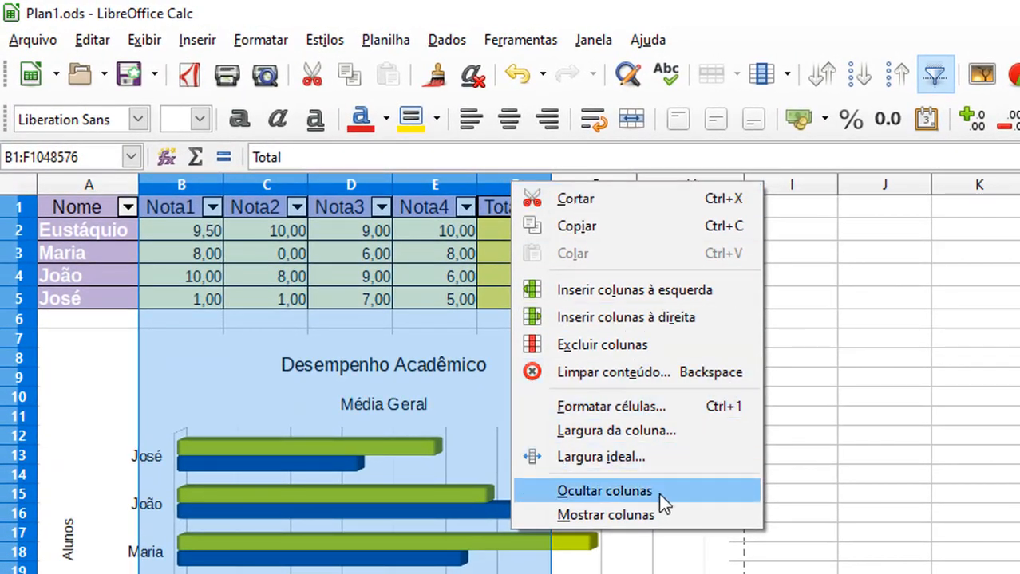
{"action": "left_click", "coordinate": [608, 455]}
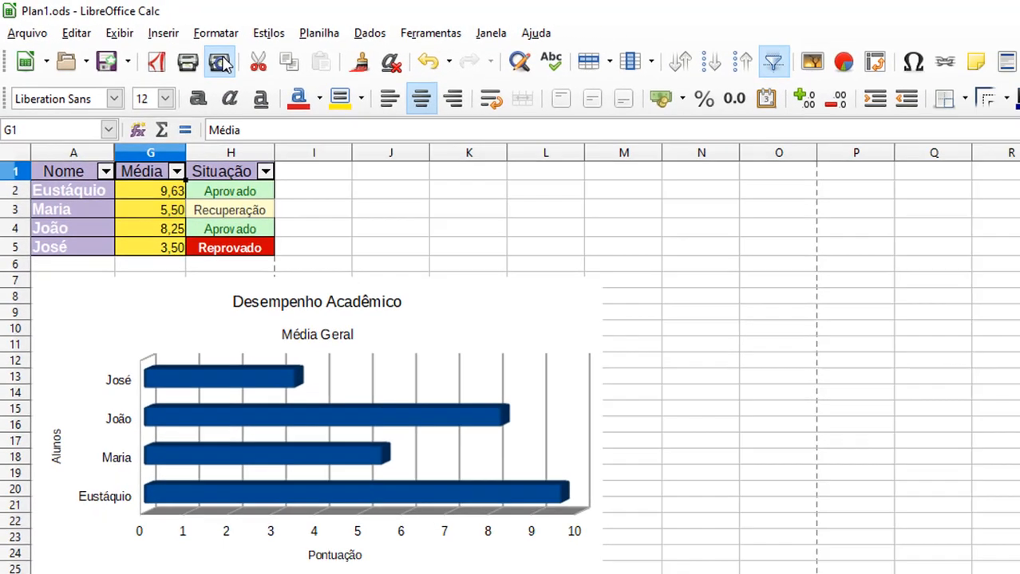
Preview the printout with the hidden columns, examine the table and chart up close, and return to the sheet.
{"action": "left_click", "coordinate": [220, 62]}
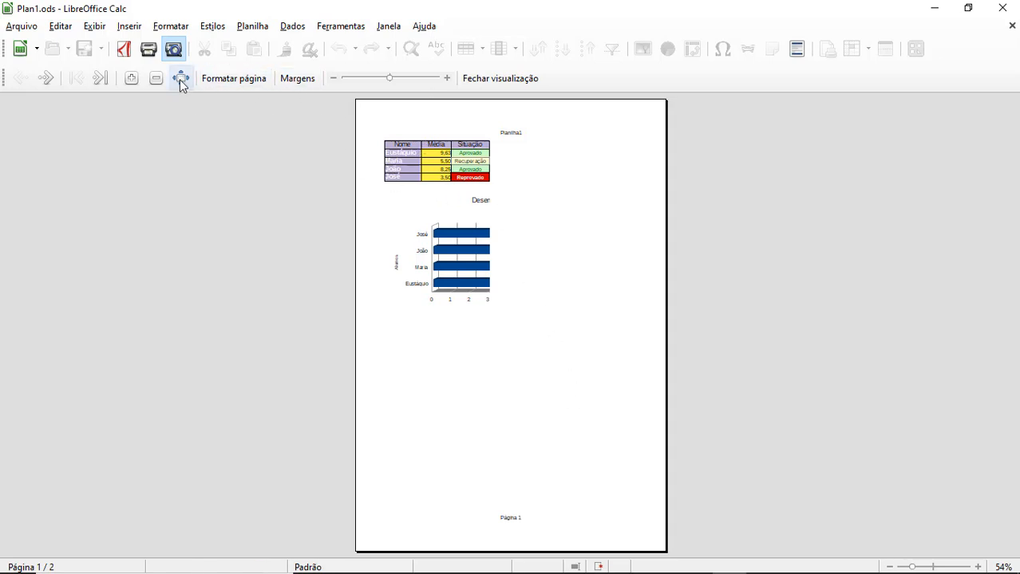
{"action": "left_click", "coordinate": [133, 82]}
{"action": "left_click", "coordinate": [134, 82]}
{"action": "left_click", "coordinate": [133, 82]}
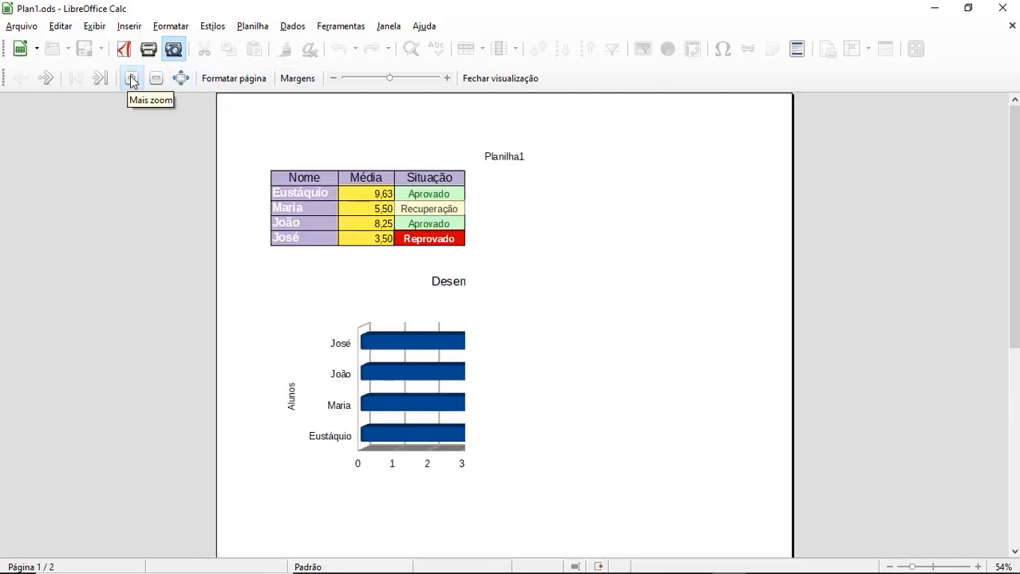
{"action": "left_click", "coordinate": [133, 82]}
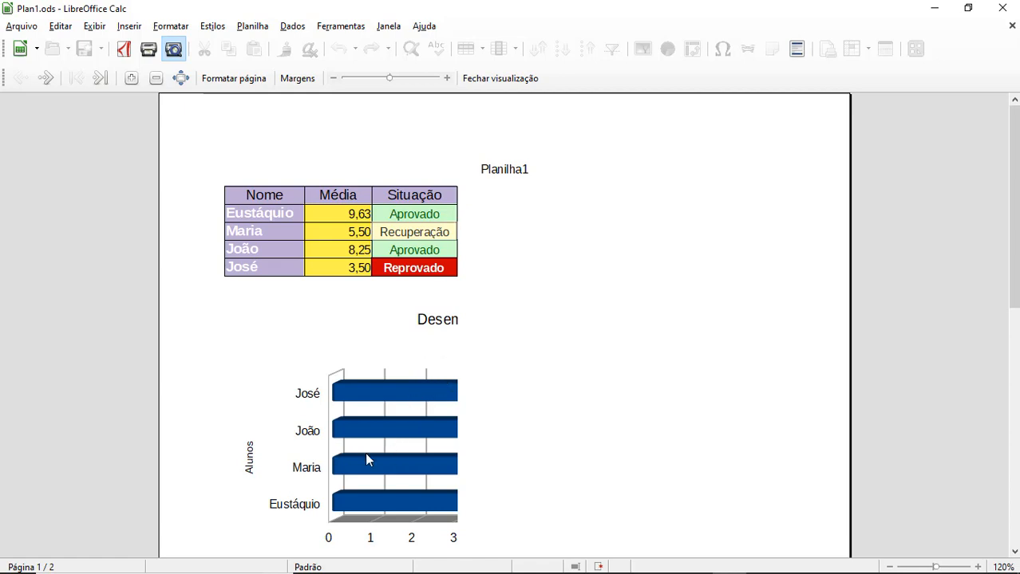
{"action": "left_click", "coordinate": [500, 79]}
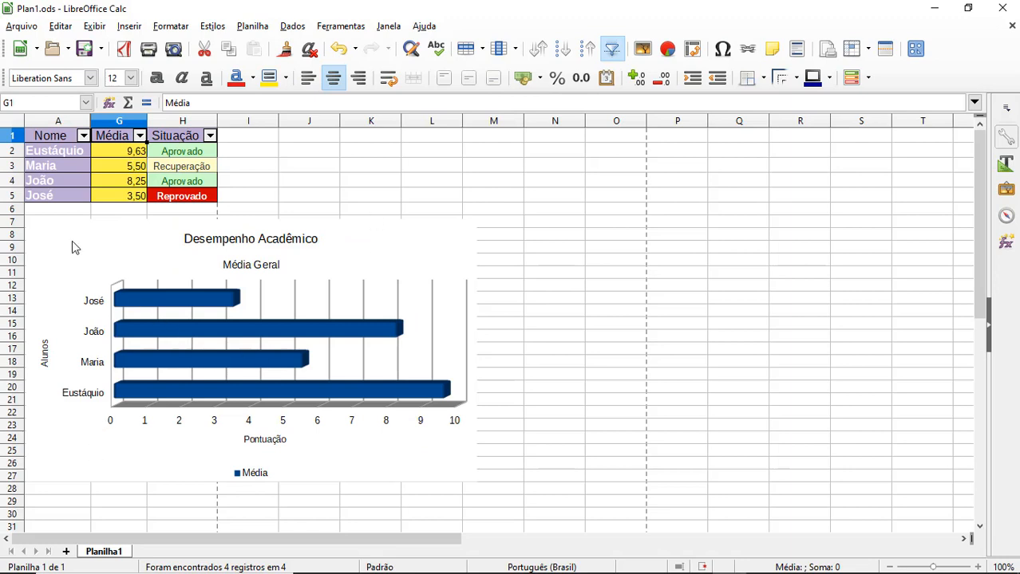
Add the Nome, Média and Situação table cells A1:H5 as a print range without the chart.
{"action": "left_click_drag", "start_coordinate": [50, 137], "coordinate": [171, 195]}
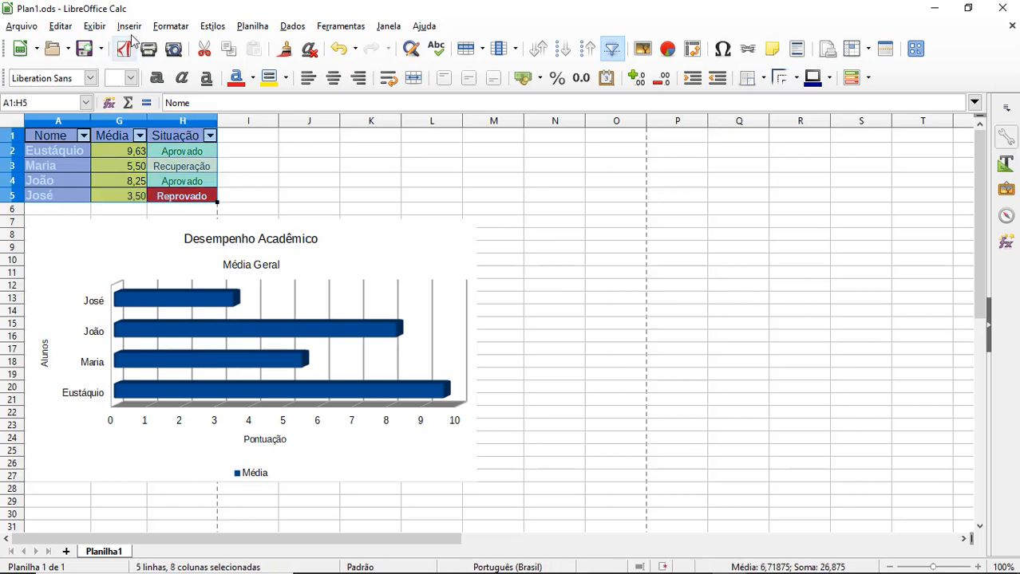
{"action": "left_click", "coordinate": [165, 26]}
{"action": "mouse_move", "coordinate": [264, 282]}
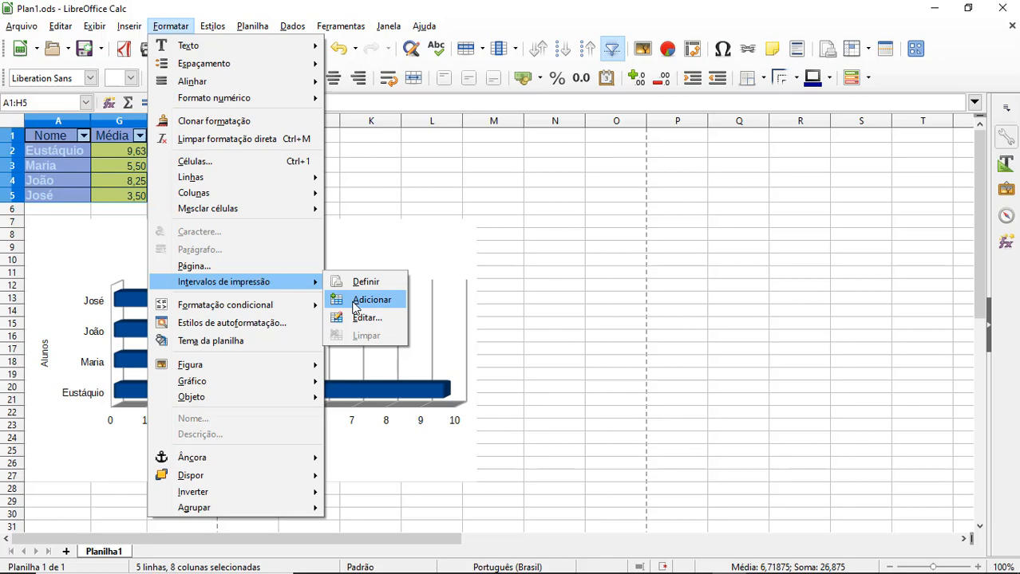
{"action": "left_click", "coordinate": [356, 300]}
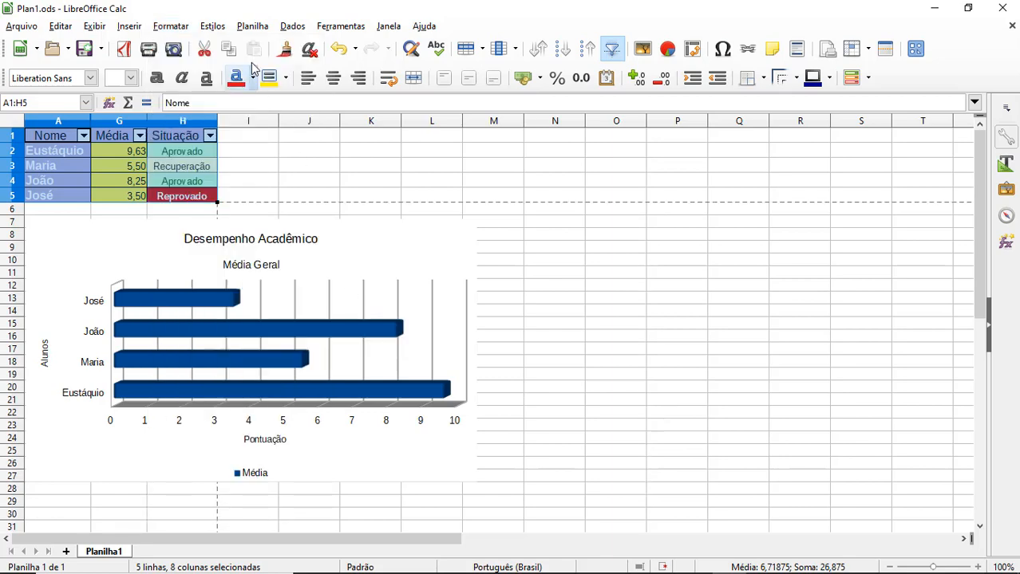
Preview the Nome, Média and Situação table and centre it on the page both horizontally and vertically.
{"action": "left_click", "coordinate": [174, 49]}
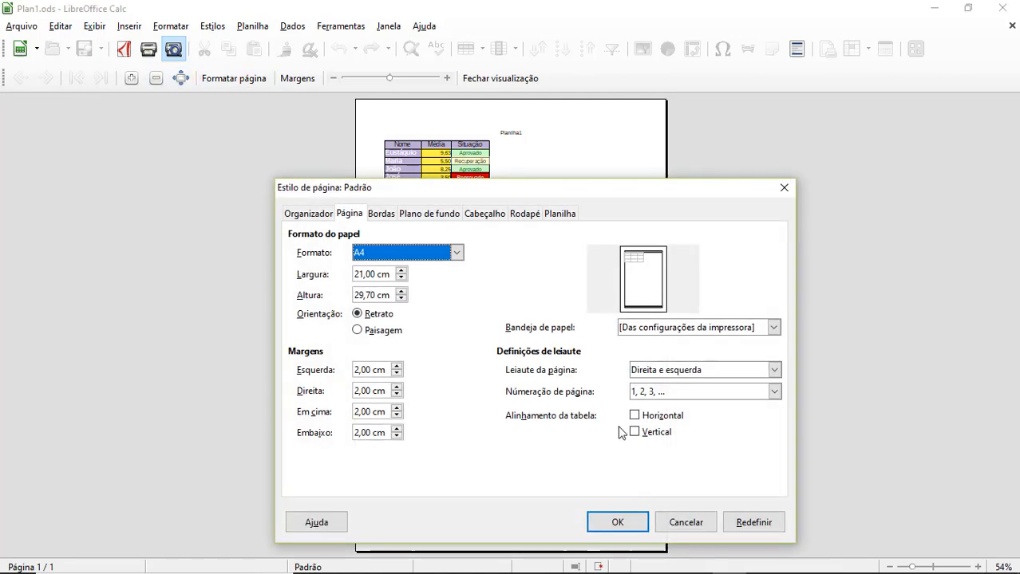
{"action": "left_click", "coordinate": [633, 415]}
{"action": "left_click", "coordinate": [633, 432]}
{"action": "left_click", "coordinate": [636, 525]}
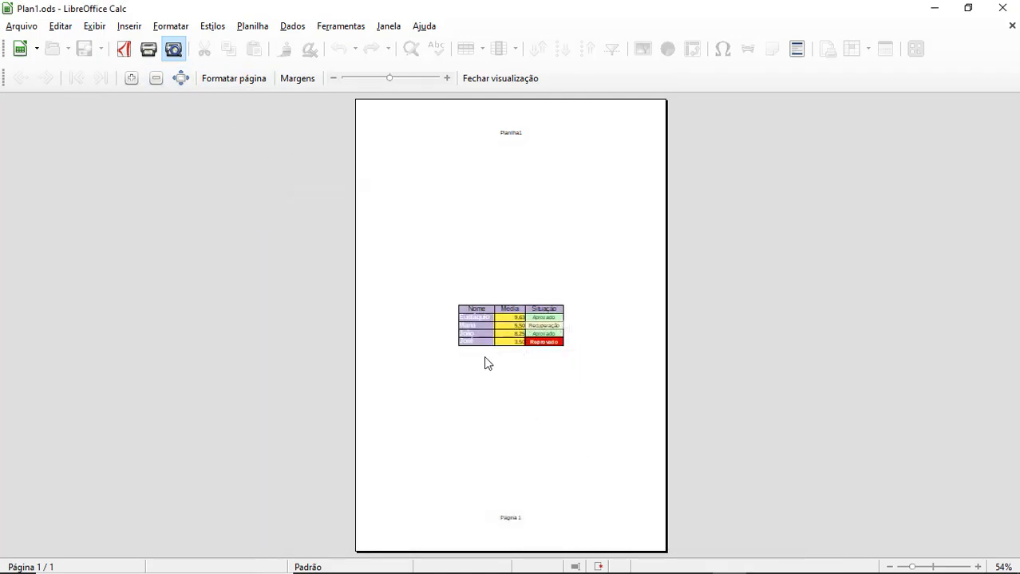
Turn off the horizontal and vertical table centring in the page format, and return to the sheet.
{"action": "left_click", "coordinate": [221, 78]}
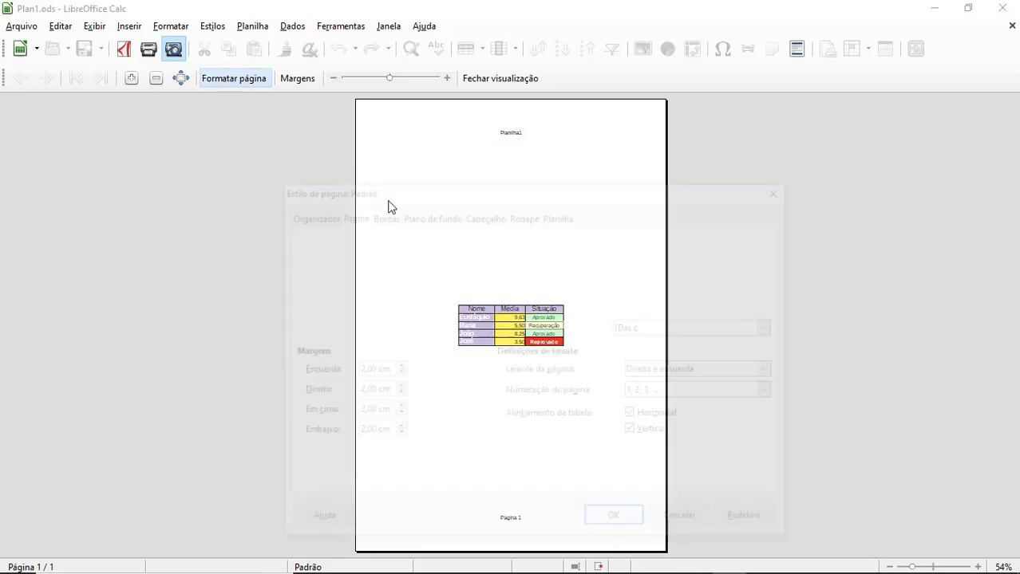
{"action": "left_click", "coordinate": [634, 415]}
{"action": "left_click", "coordinate": [635, 432]}
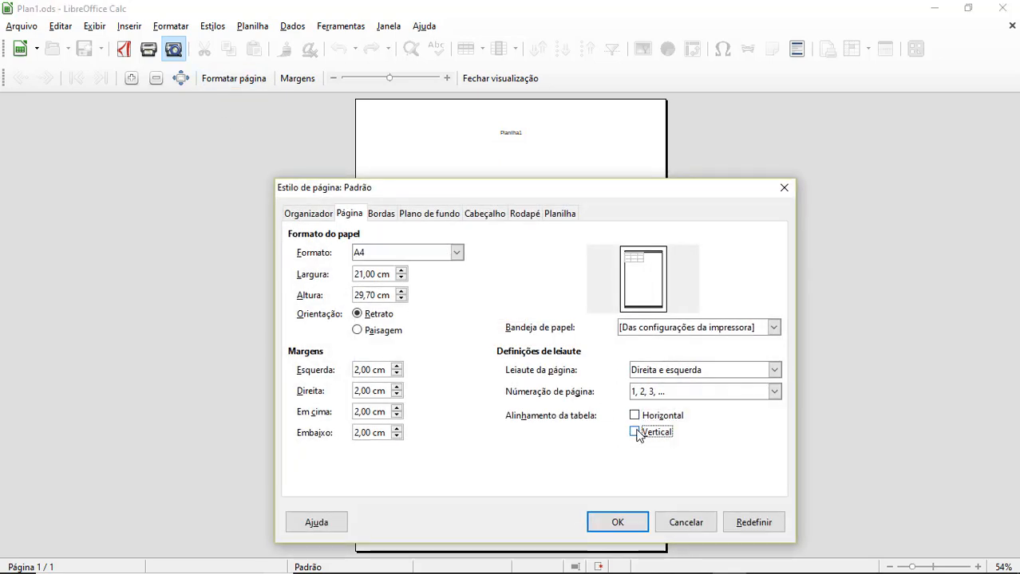
{"action": "left_click", "coordinate": [609, 521]}
{"action": "left_click", "coordinate": [496, 80]}
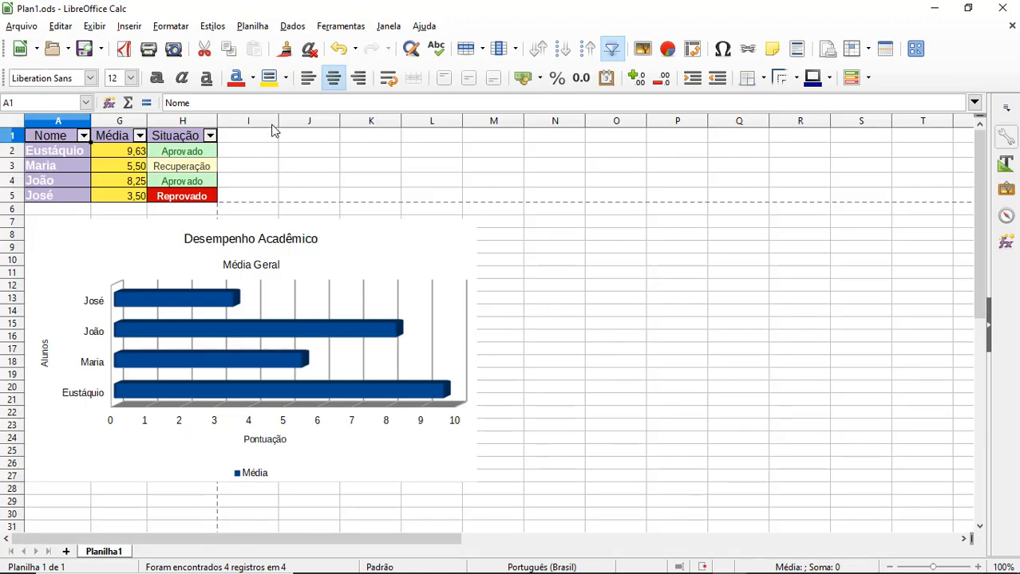
Clear the print range defined for the grades sheet.
{"action": "left_click", "coordinate": [170, 26]}
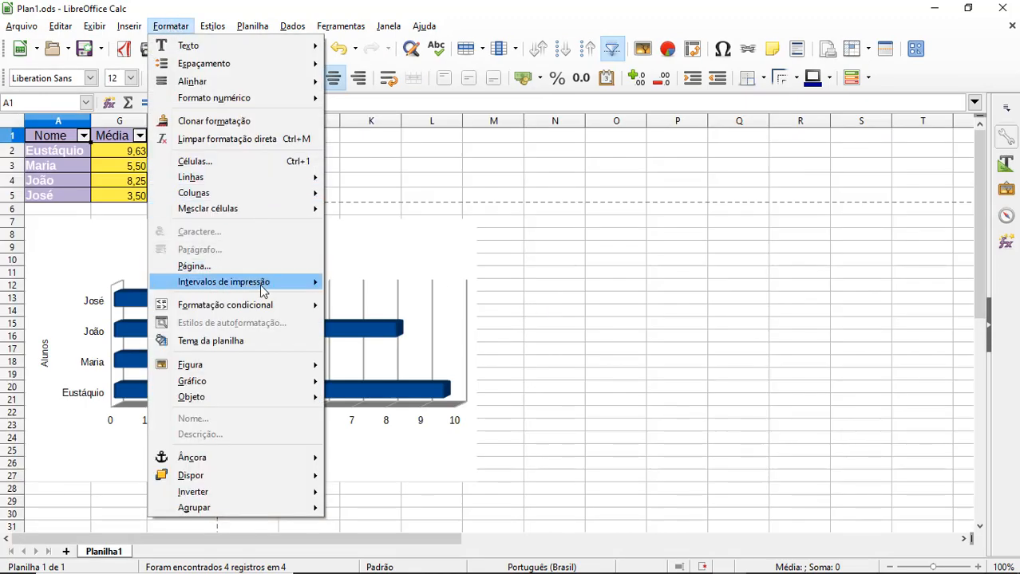
{"action": "mouse_move", "coordinate": [261, 287]}
{"action": "left_click", "coordinate": [371, 336]}
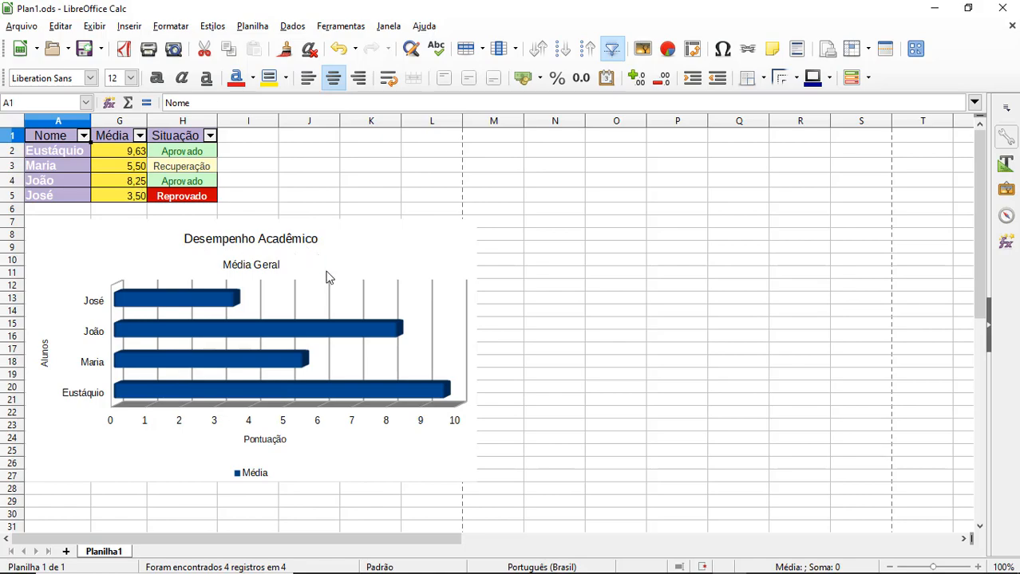
{"action": "left_click", "coordinate": [315, 180]}
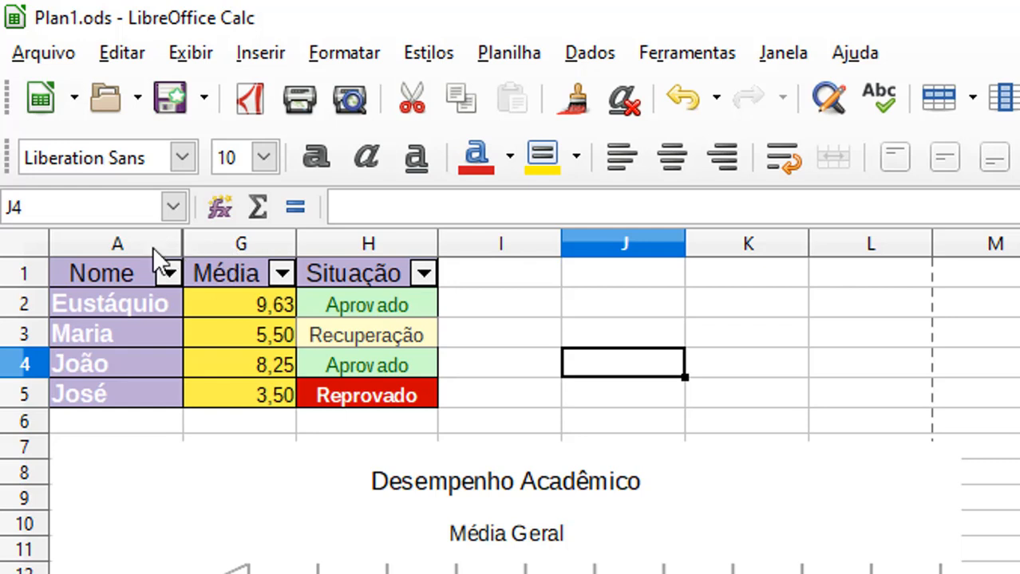
Show the hidden columns B through F again, between the Nome and Média columns.
{"action": "left_click", "coordinate": [129, 244]}
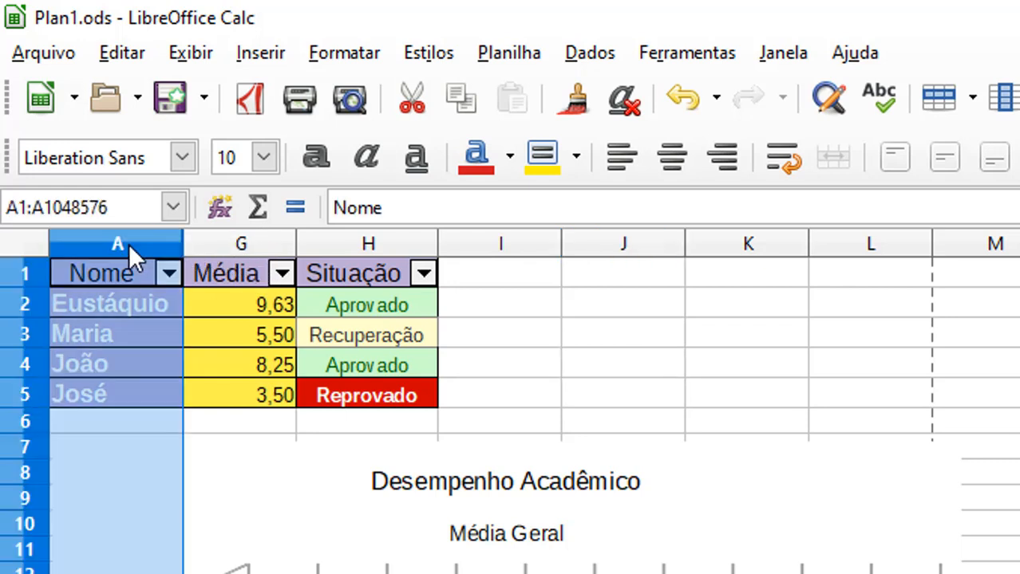
{"action": "left_click_drag", "start_coordinate": [128, 245], "coordinate": [209, 243]}
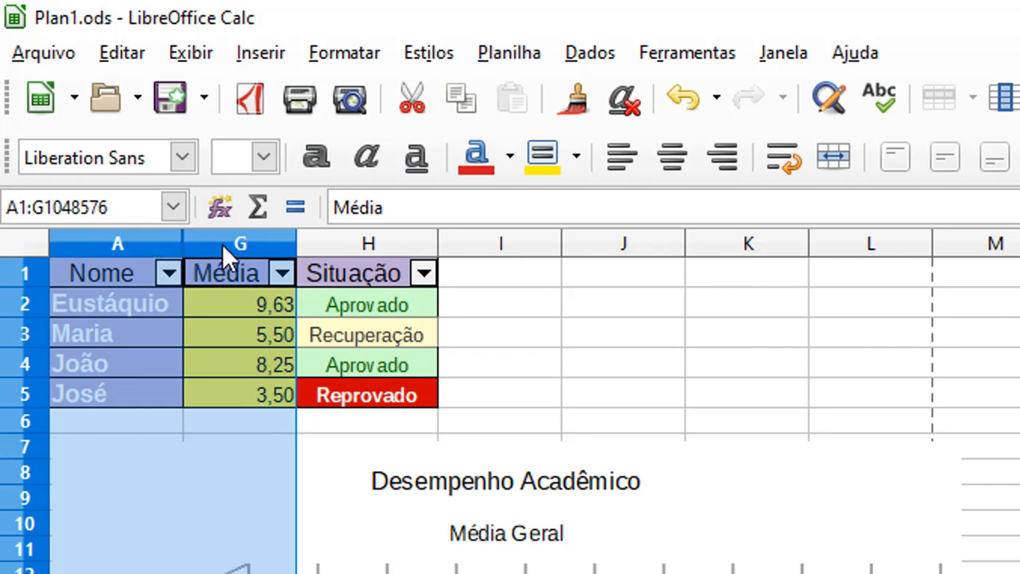
{"action": "right_click", "coordinate": [222, 244]}
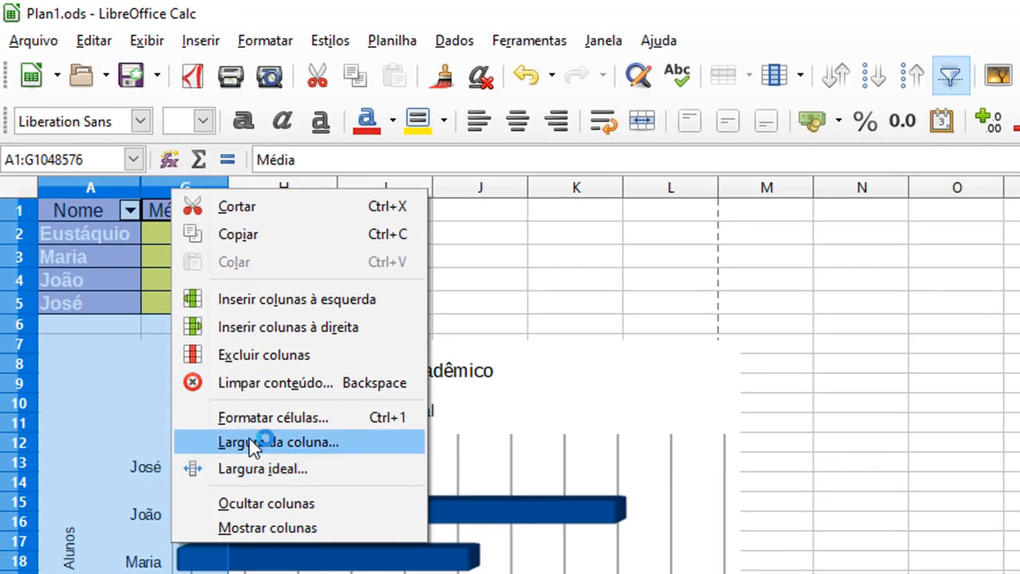
{"action": "left_click", "coordinate": [363, 528]}
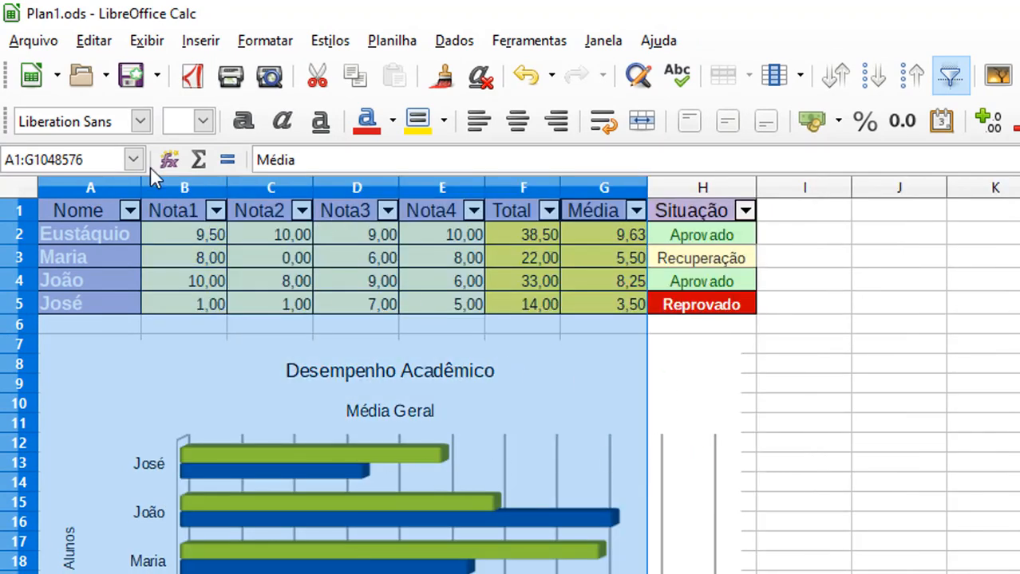
{"action": "left_click", "coordinate": [843, 390]}
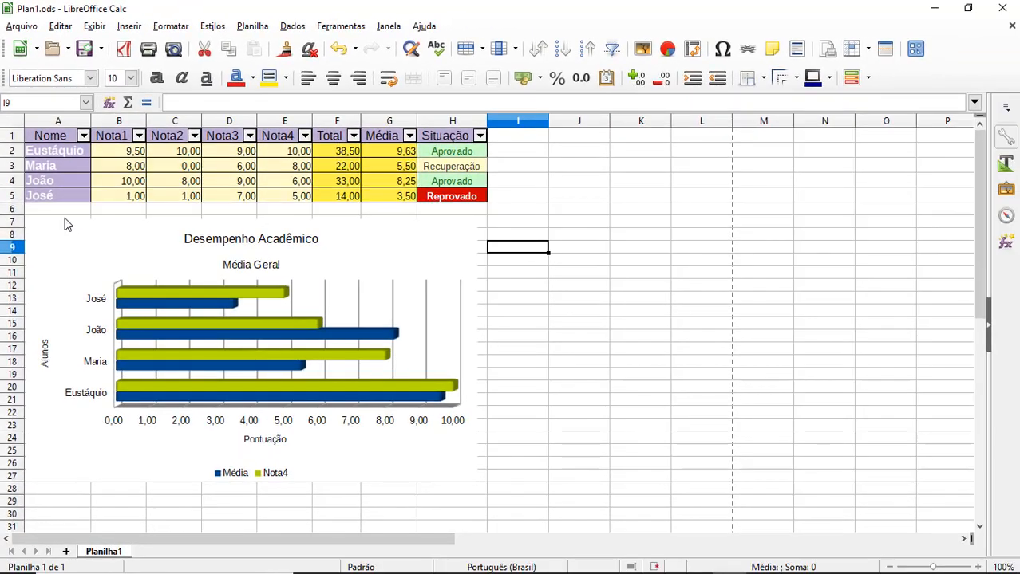
Define the cells A7:H28 behind the Desempenho Acadêmico chart as the print range.
{"action": "left_click", "coordinate": [64, 220]}
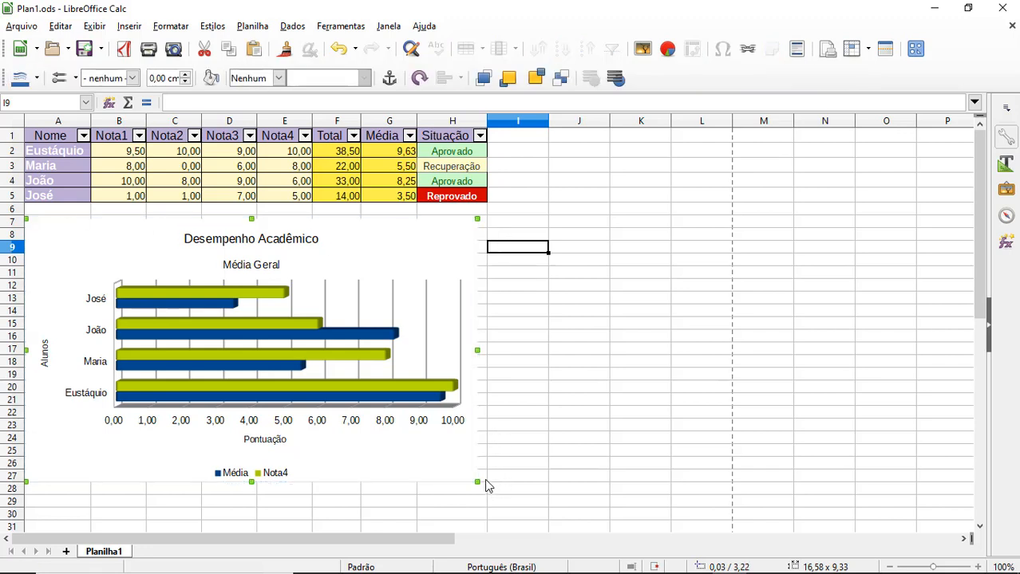
{"action": "left_click_drag", "start_coordinate": [483, 491], "coordinate": [78, 225]}
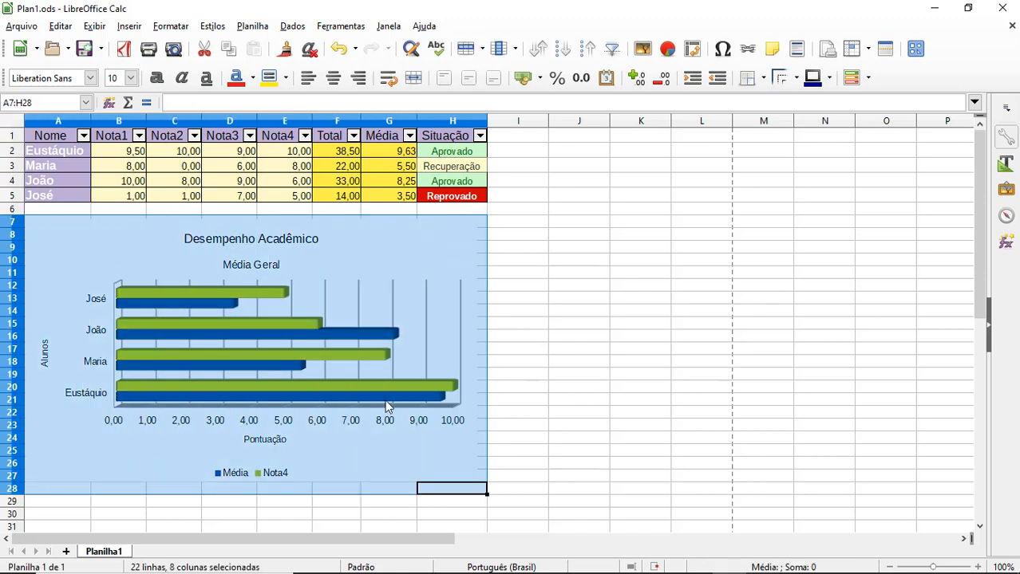
{"action": "left_click", "coordinate": [171, 27]}
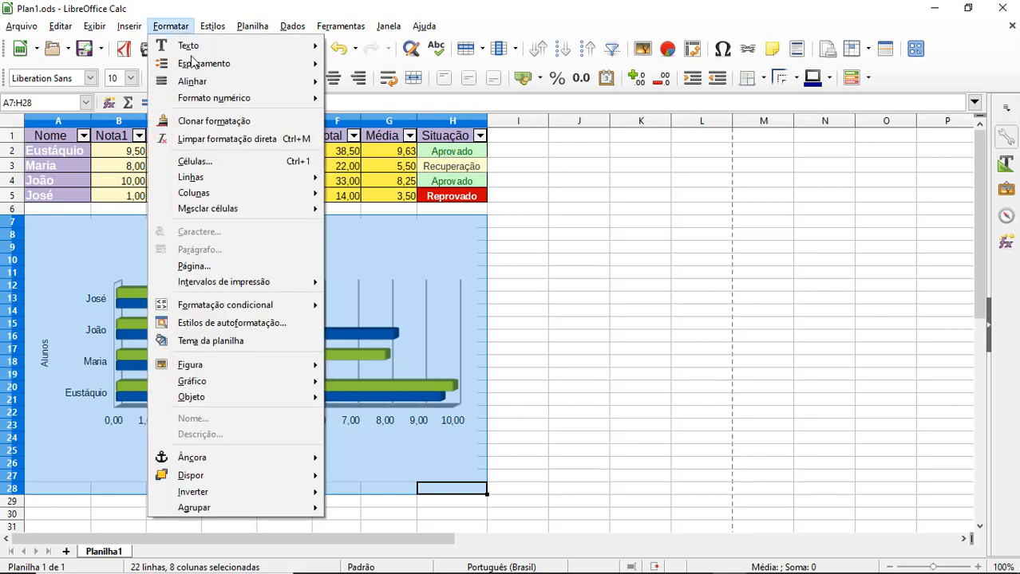
{"action": "mouse_move", "coordinate": [263, 283]}
{"action": "left_click", "coordinate": [360, 285]}
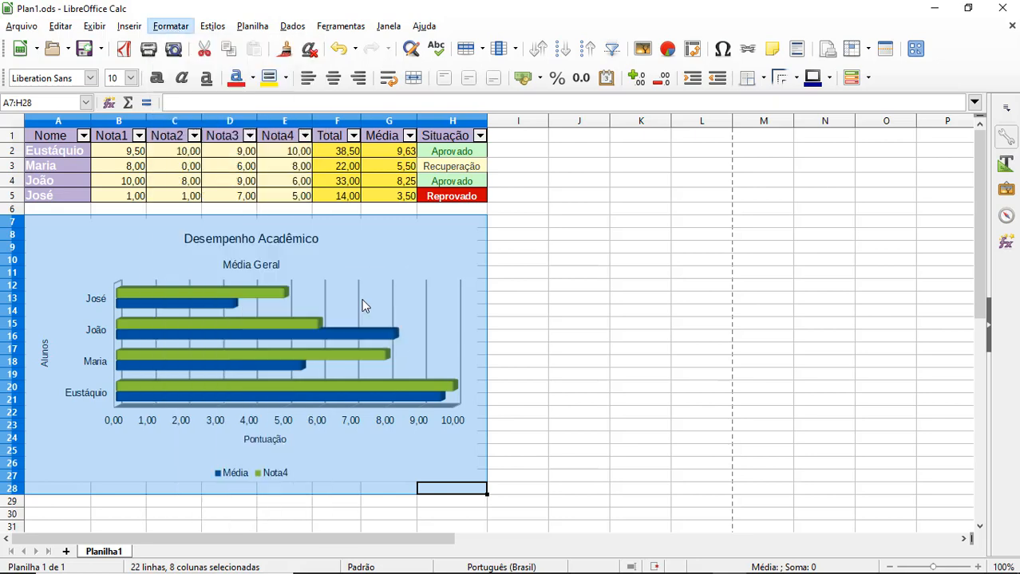
Preview the chart printout and centre it on the page both horizontally and vertically.
{"action": "left_click", "coordinate": [177, 50]}
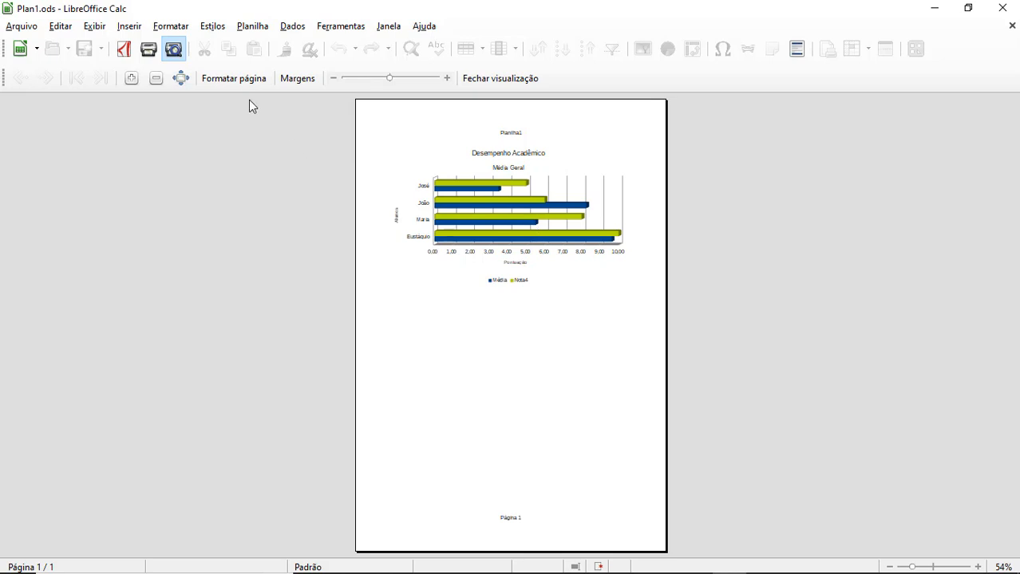
{"action": "left_click", "coordinate": [235, 82]}
{"action": "left_click", "coordinate": [635, 416]}
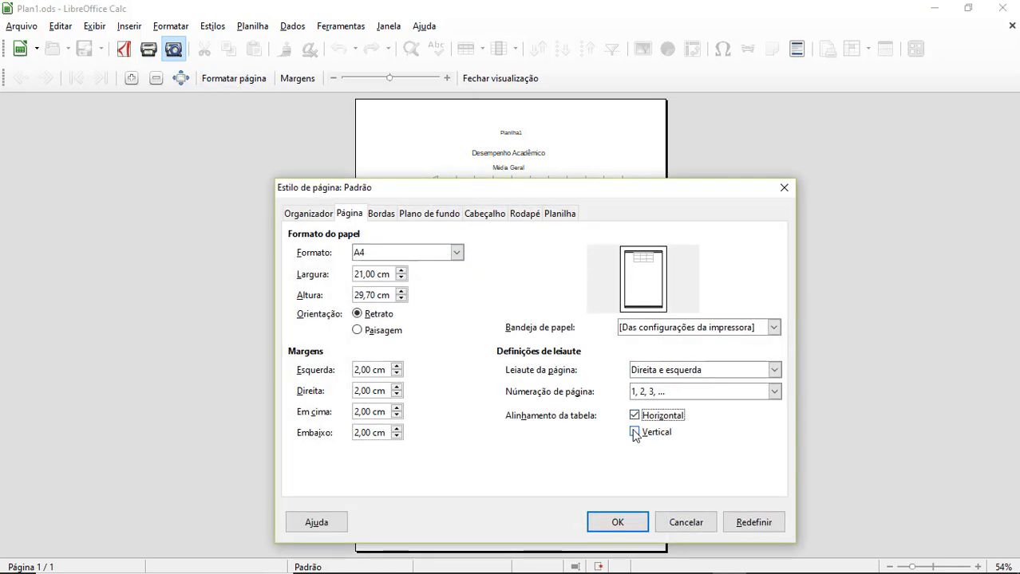
{"action": "left_click", "coordinate": [634, 432]}
{"action": "left_click", "coordinate": [613, 522]}
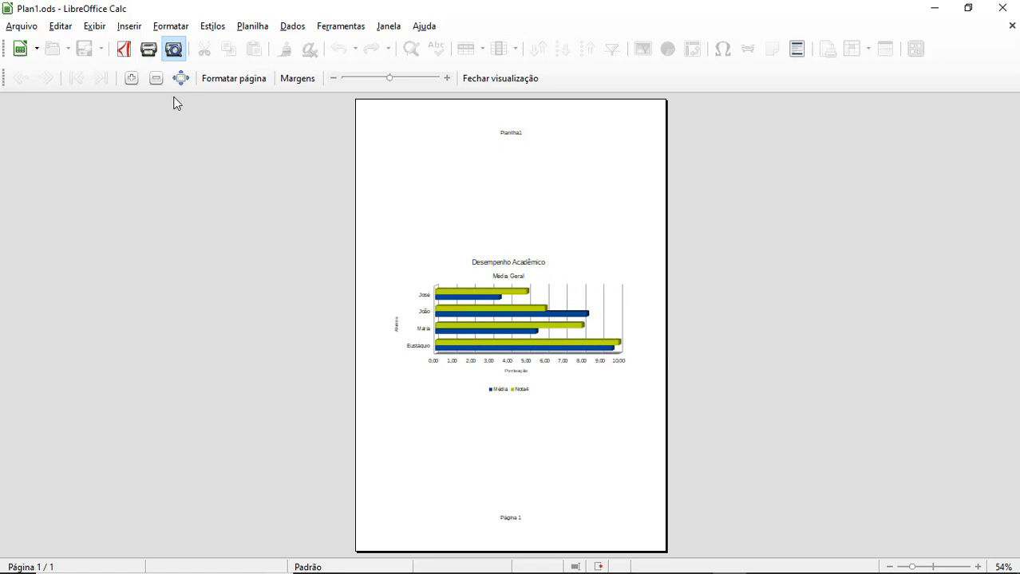
Switch the chart's page orientation to landscape (Paisagem).
{"action": "left_click", "coordinate": [223, 83]}
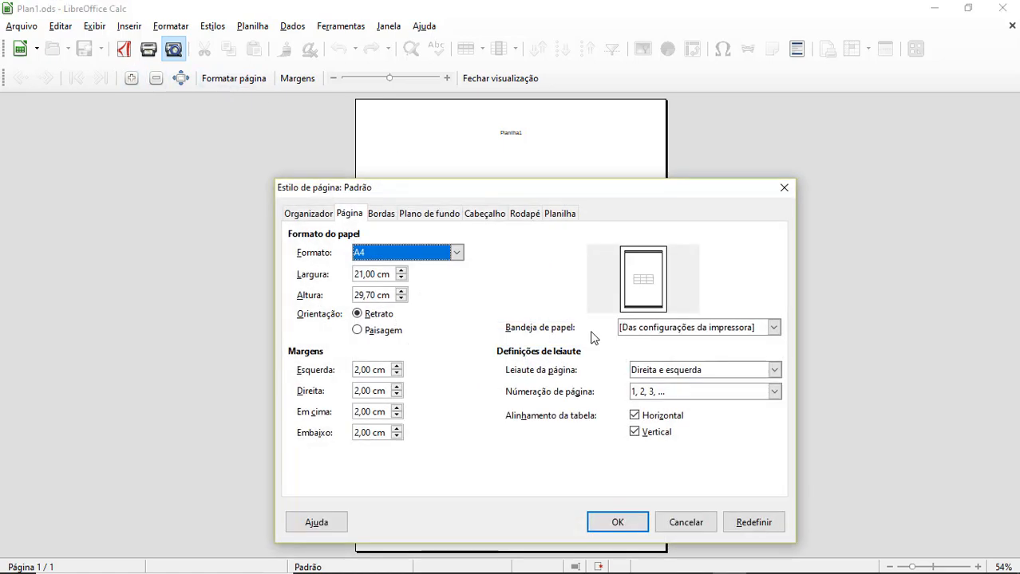
{"action": "left_click", "coordinate": [359, 332]}
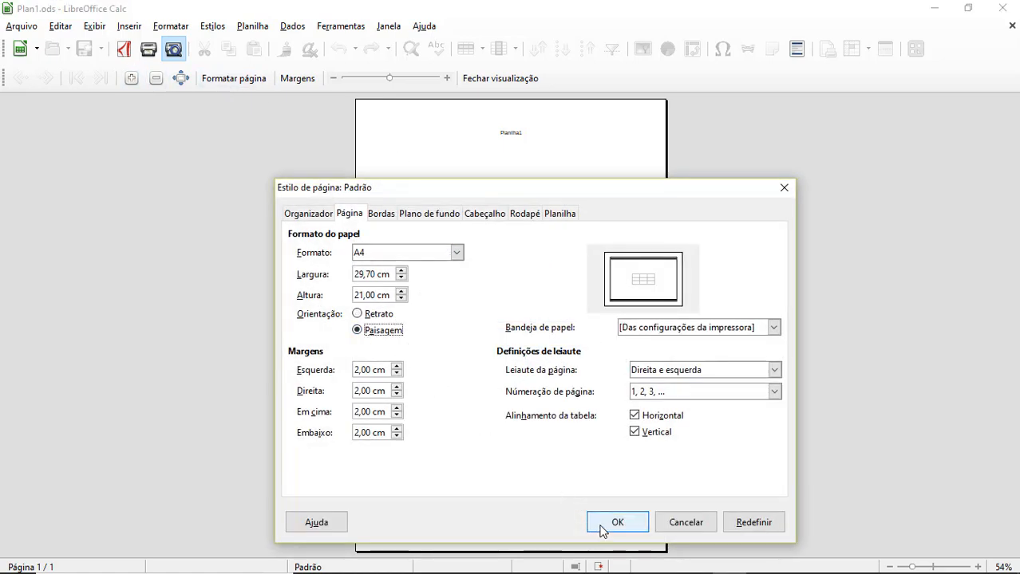
{"action": "left_click", "coordinate": [604, 528]}
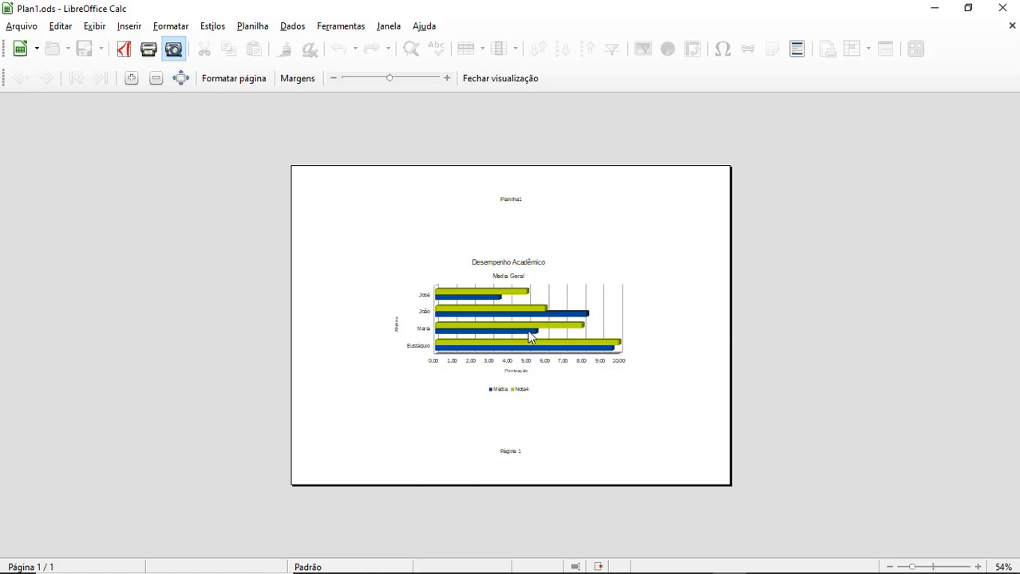
Enlarge the print scale as far as the chart still fits on one page, and return to the sheet.
{"action": "left_click", "coordinate": [447, 80]}
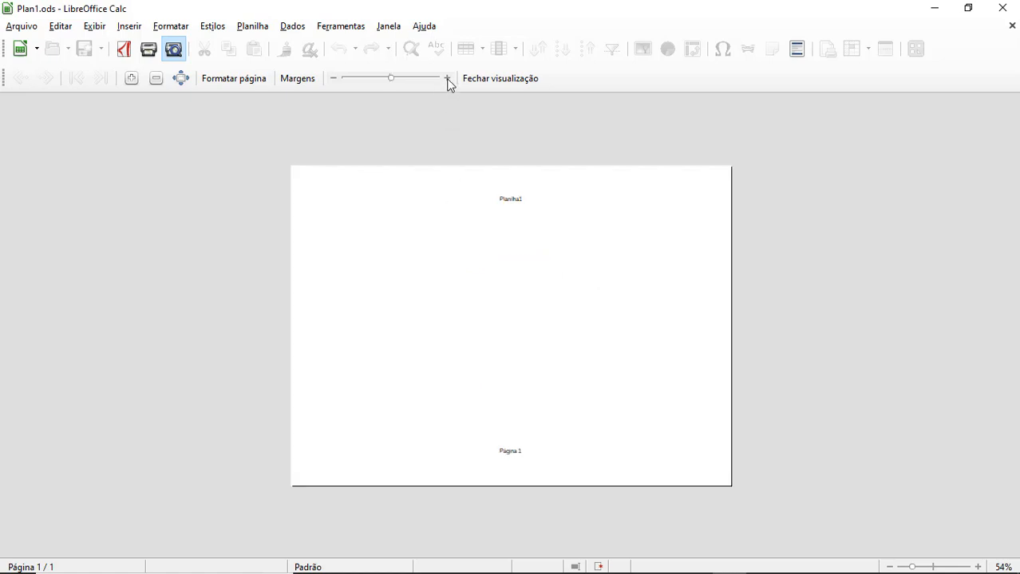
{"action": "left_click", "coordinate": [448, 80]}
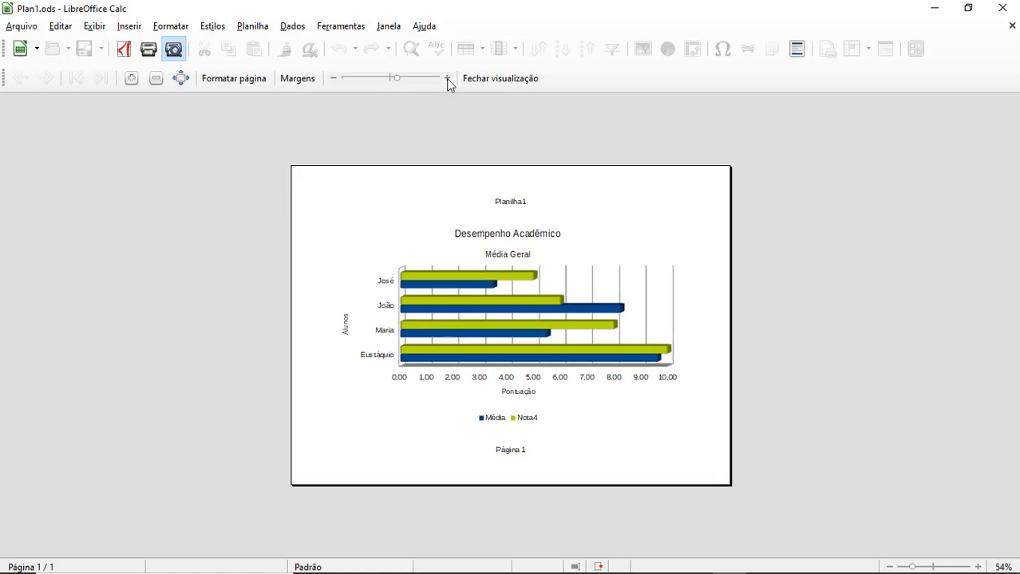
{"action": "left_click", "coordinate": [448, 80]}
{"action": "left_click", "coordinate": [448, 80]}
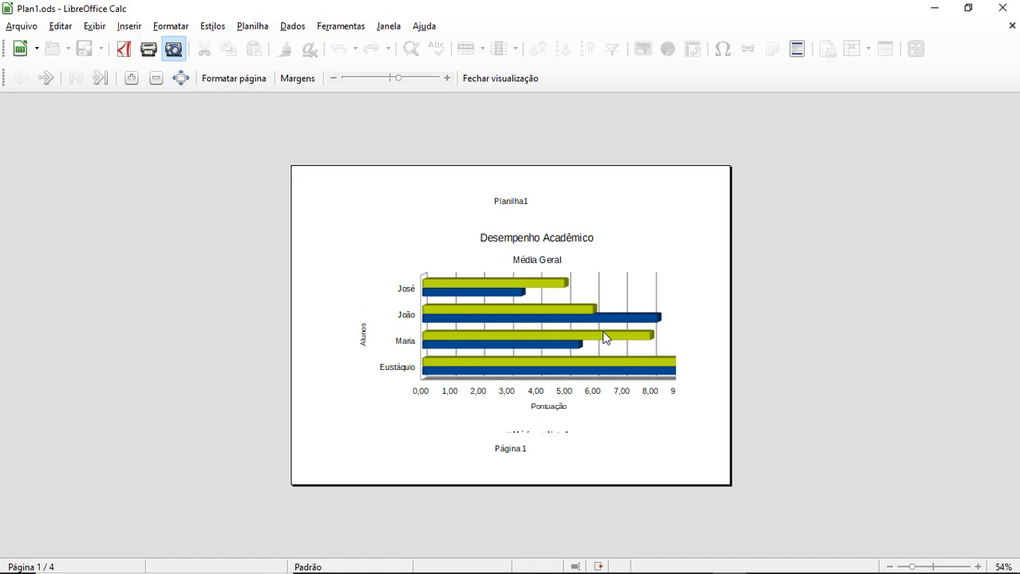
{"action": "left_click", "coordinate": [333, 82]}
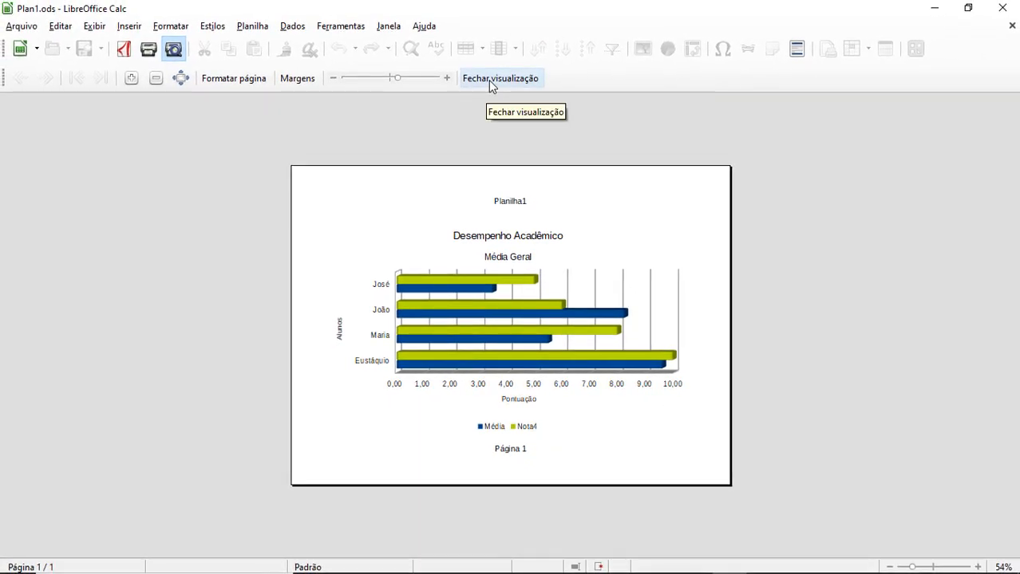
{"action": "left_click", "coordinate": [488, 80]}
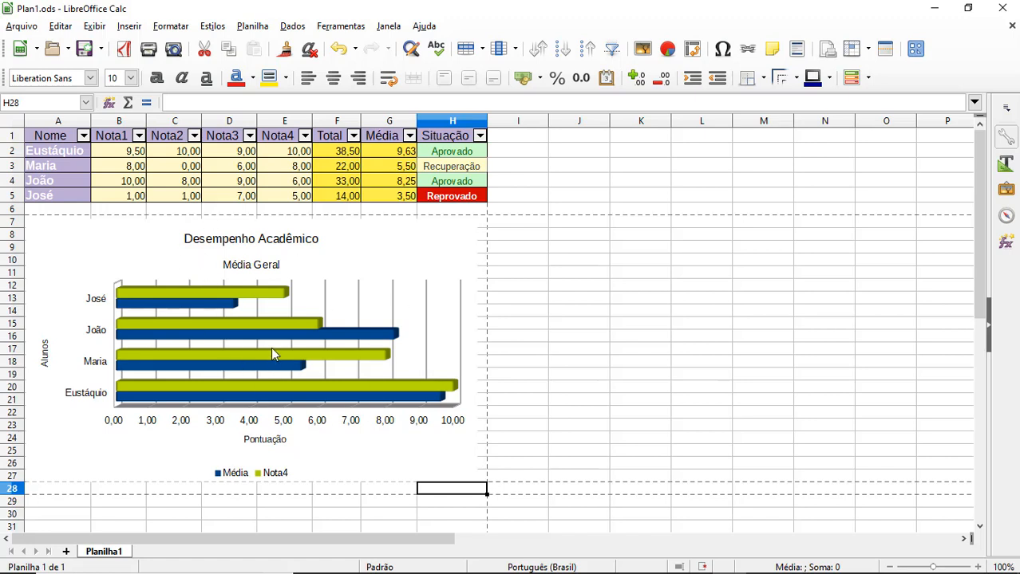
Add the full grades table A1:H5 as a second print range alongside the chart.
{"action": "left_click_drag", "start_coordinate": [62, 140], "coordinate": [431, 199]}
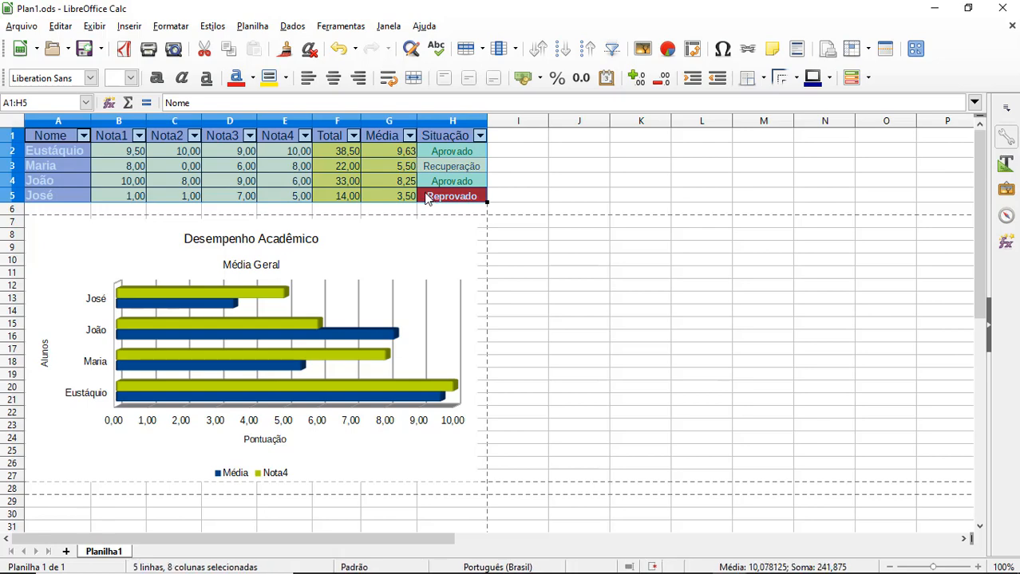
{"action": "left_click", "coordinate": [171, 27]}
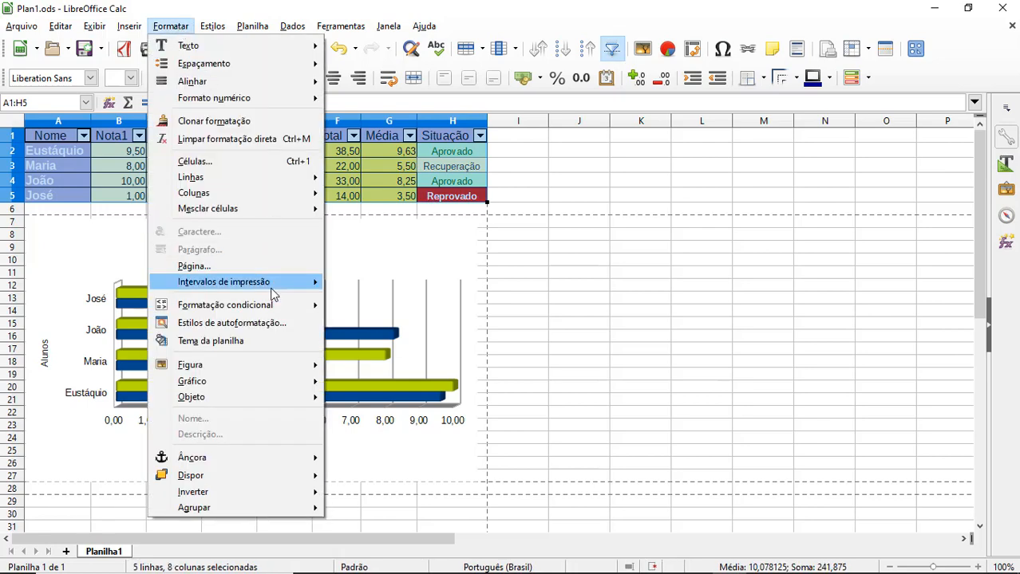
{"action": "mouse_move", "coordinate": [310, 286]}
{"action": "left_click", "coordinate": [363, 302]}
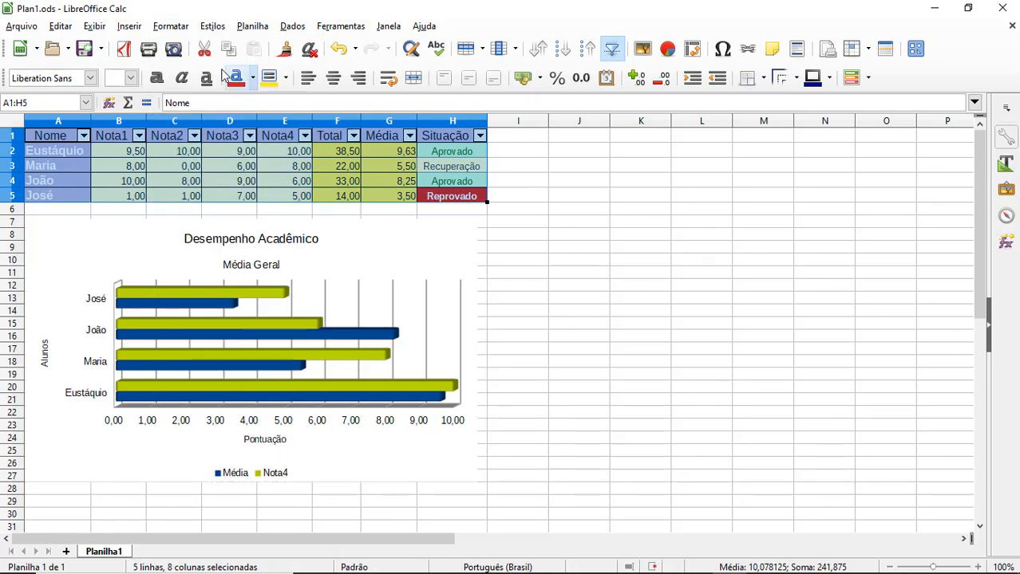
Preview the printout and examine the chart page and the grades table page.
{"action": "left_click", "coordinate": [174, 49]}
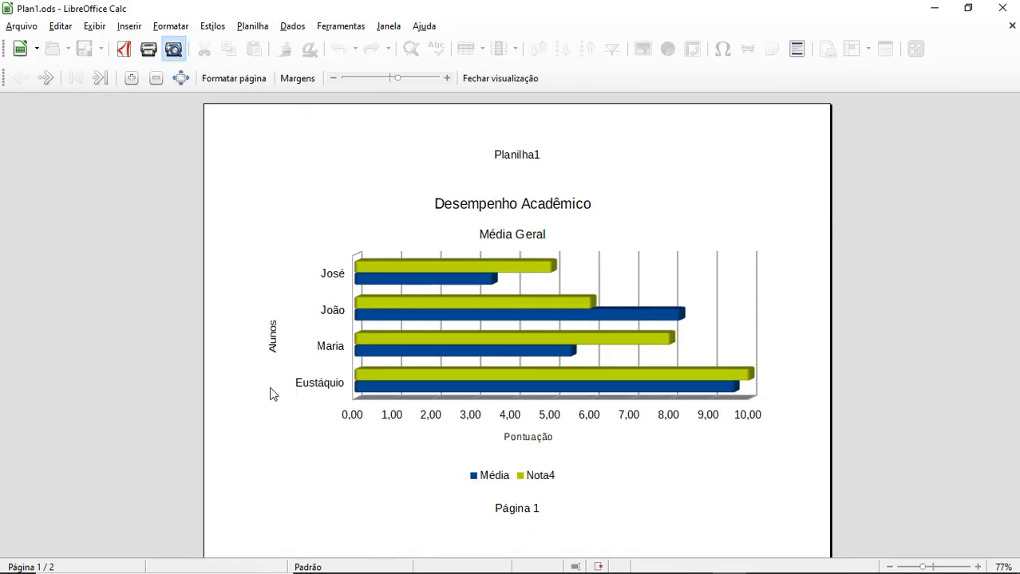
{"action": "left_click", "coordinate": [101, 78]}
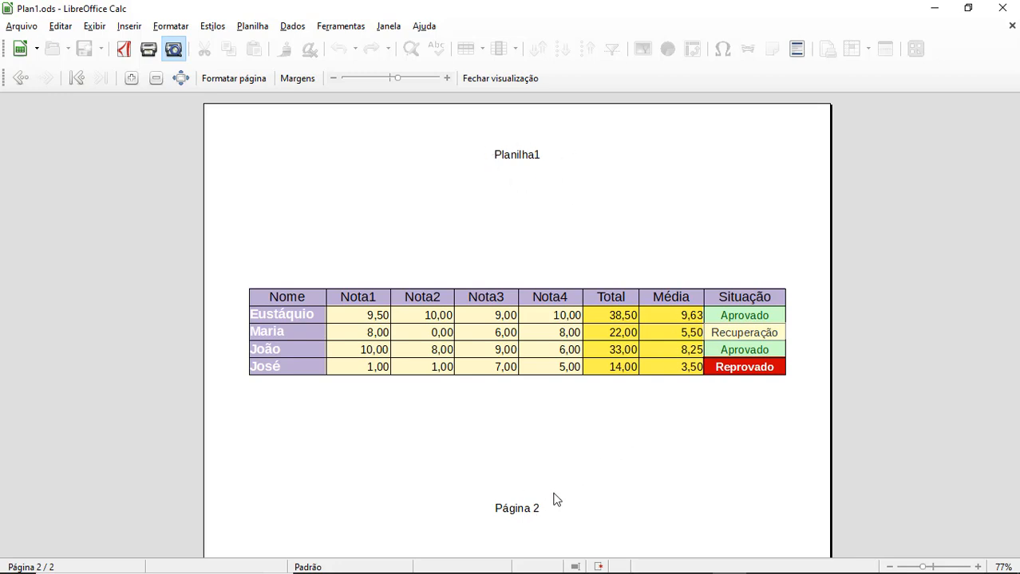
{"action": "left_click", "coordinate": [20, 77]}
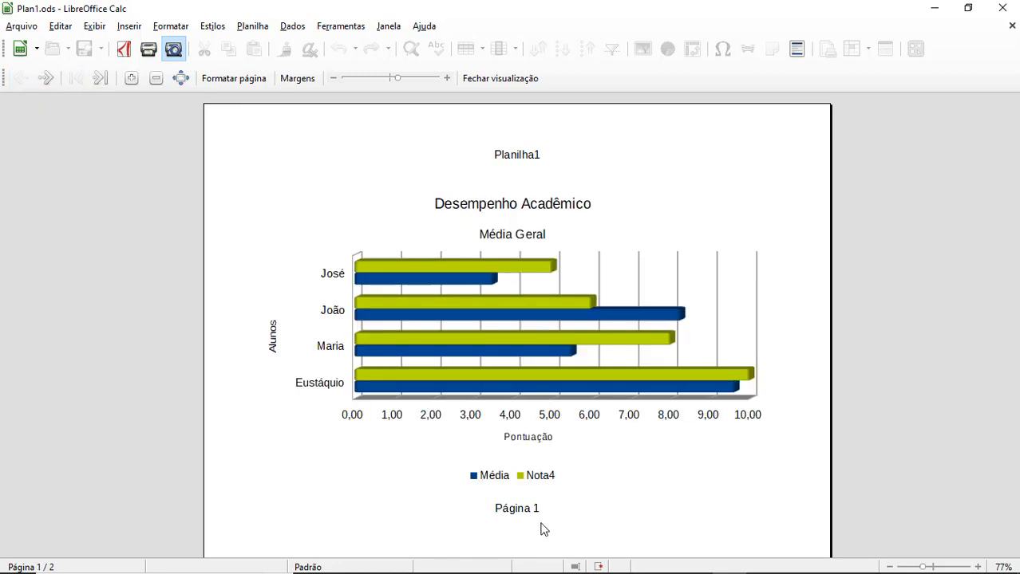
{"action": "scroll", "coordinate": [602, 489], "scroll_direction": "down", "scroll_amount": 1}
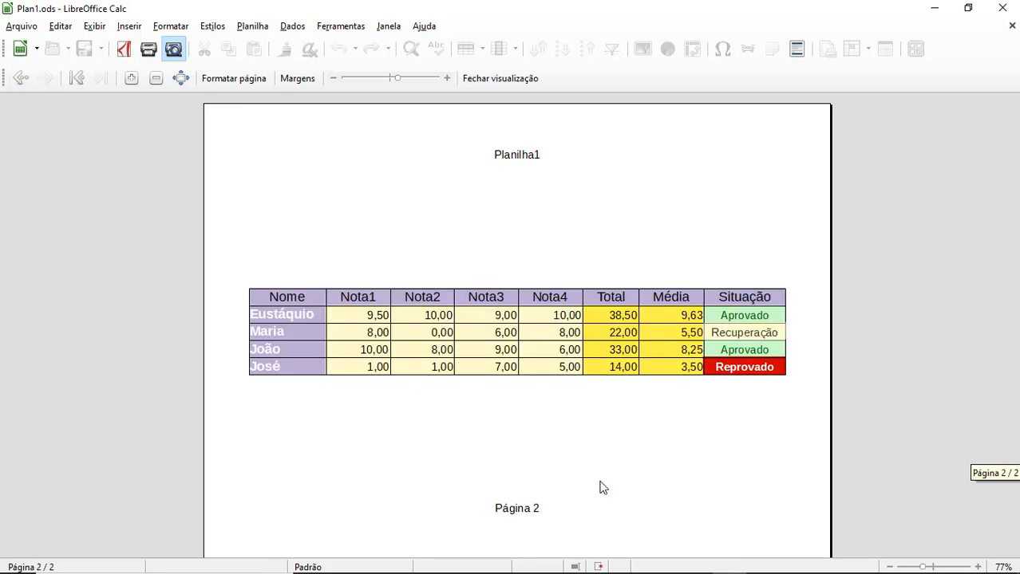
{"action": "scroll", "coordinate": [602, 489], "scroll_direction": "up", "scroll_amount": 1}
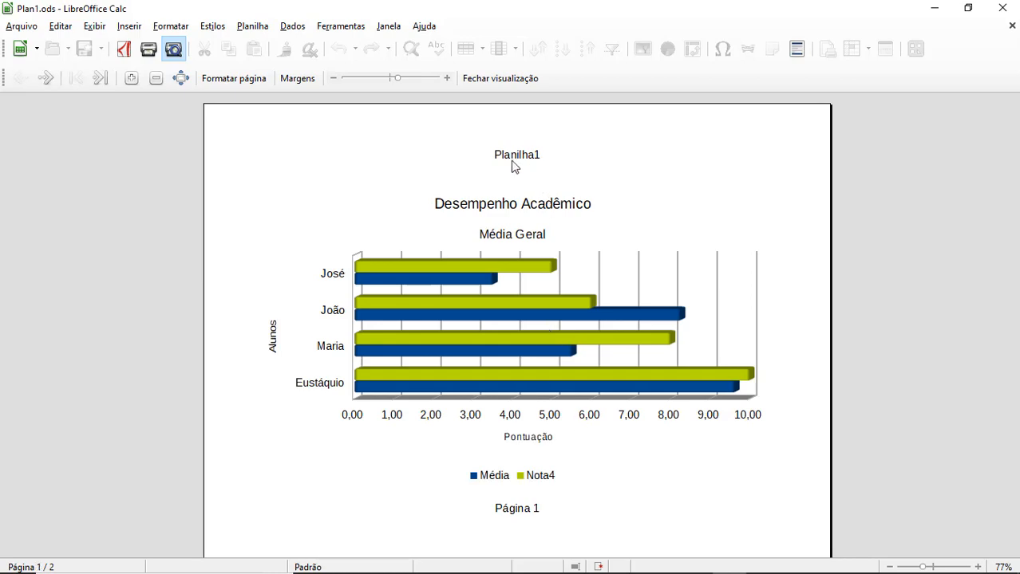
Turn off the page header in the page style and apply the change to the preview.
{"action": "left_click", "coordinate": [224, 83]}
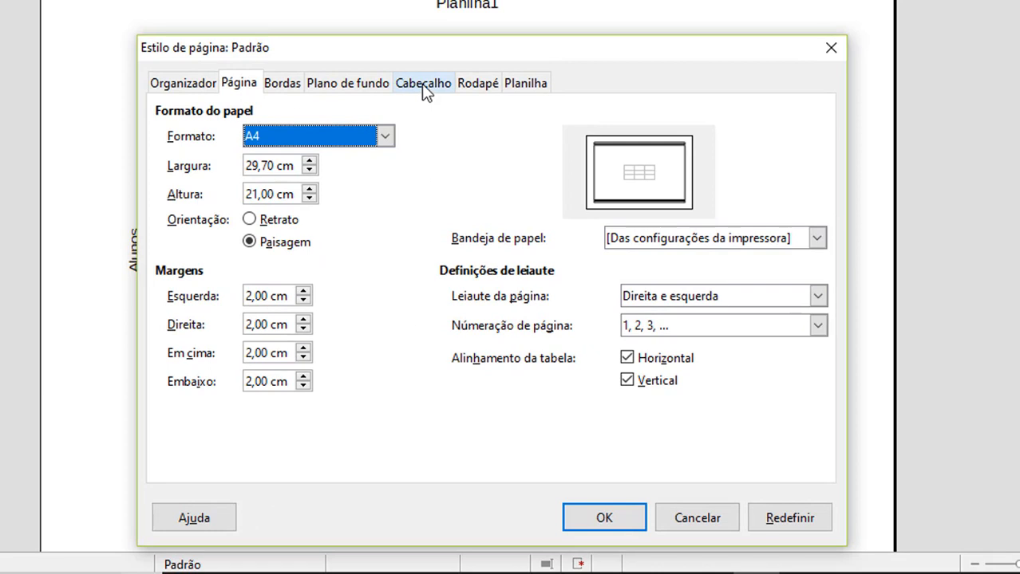
{"action": "left_click", "coordinate": [423, 85]}
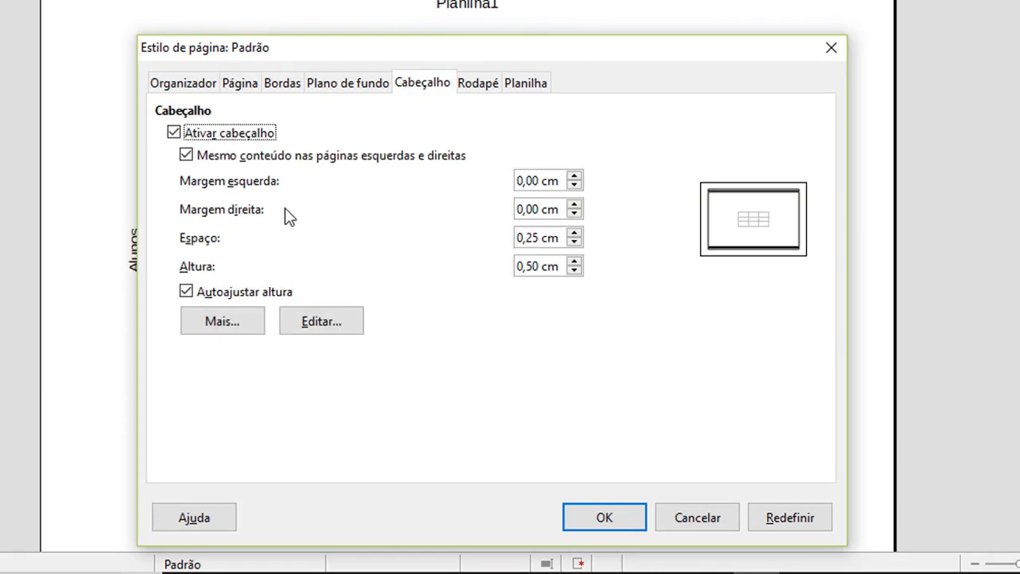
{"action": "left_click", "coordinate": [173, 133]}
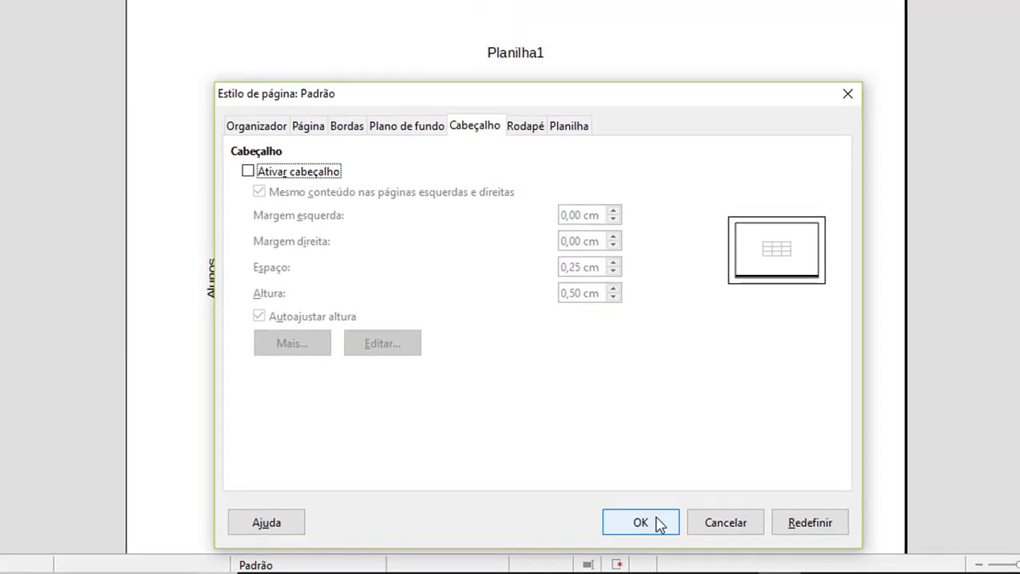
{"action": "left_click", "coordinate": [641, 524]}
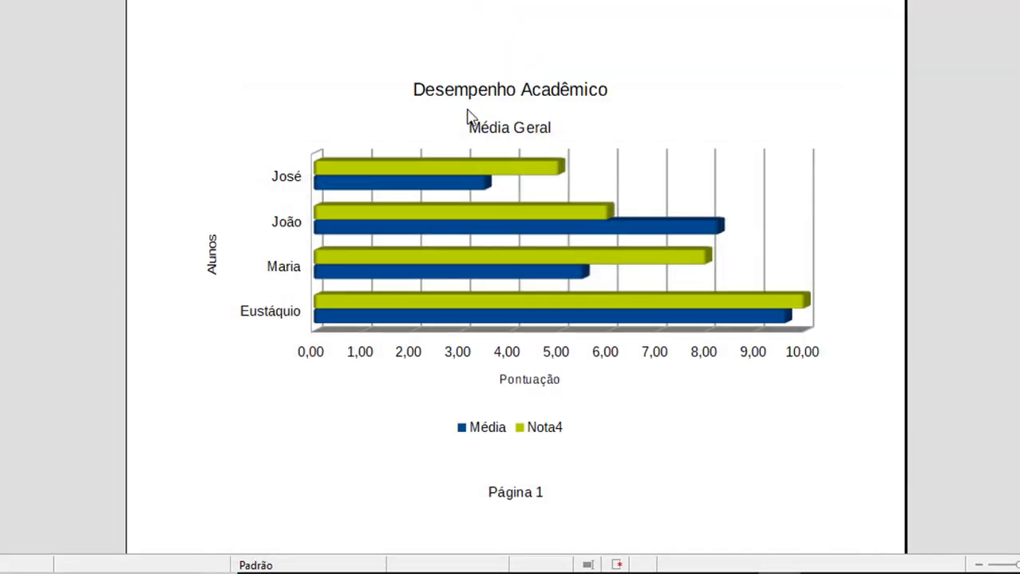
Turn the page header back on in the page style.
{"action": "left_click", "coordinate": [296, 1]}
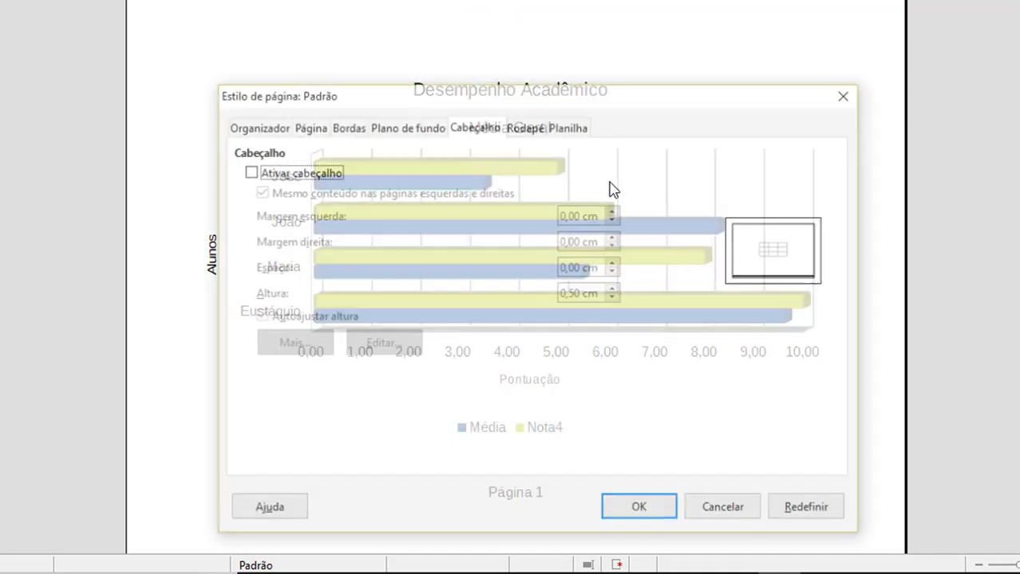
{"action": "left_click", "coordinate": [533, 130]}
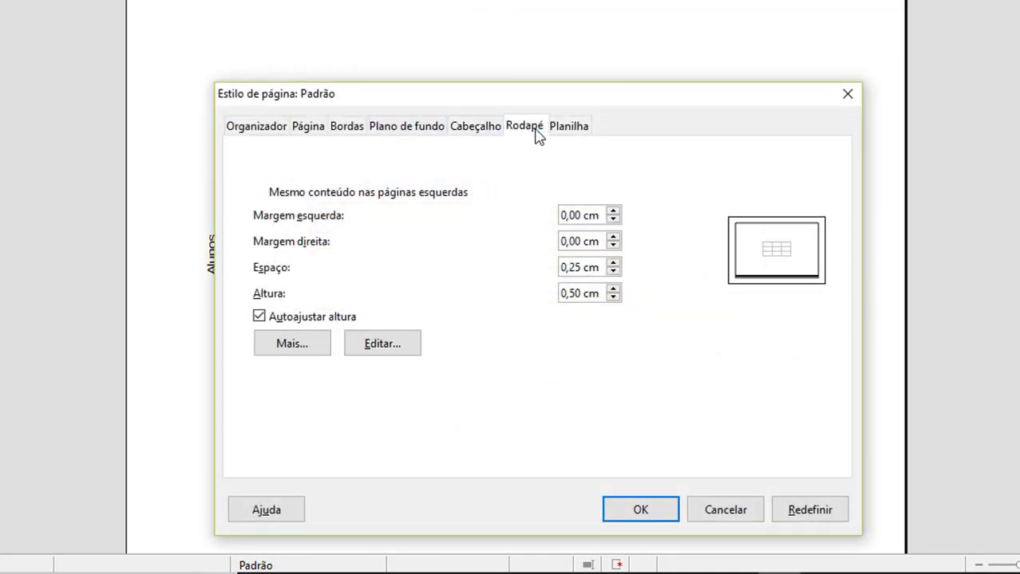
{"action": "left_click", "coordinate": [476, 129]}
{"action": "left_click", "coordinate": [247, 172]}
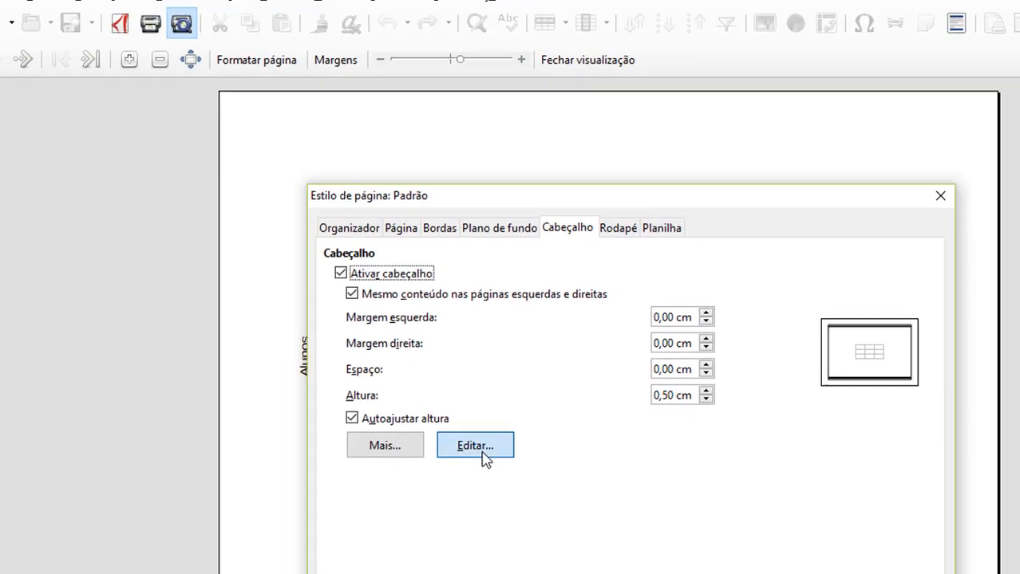
Set the header to the preset with Confidencial, the date and the page number, apply it, and check the grades table page.
{"action": "left_click", "coordinate": [390, 355]}
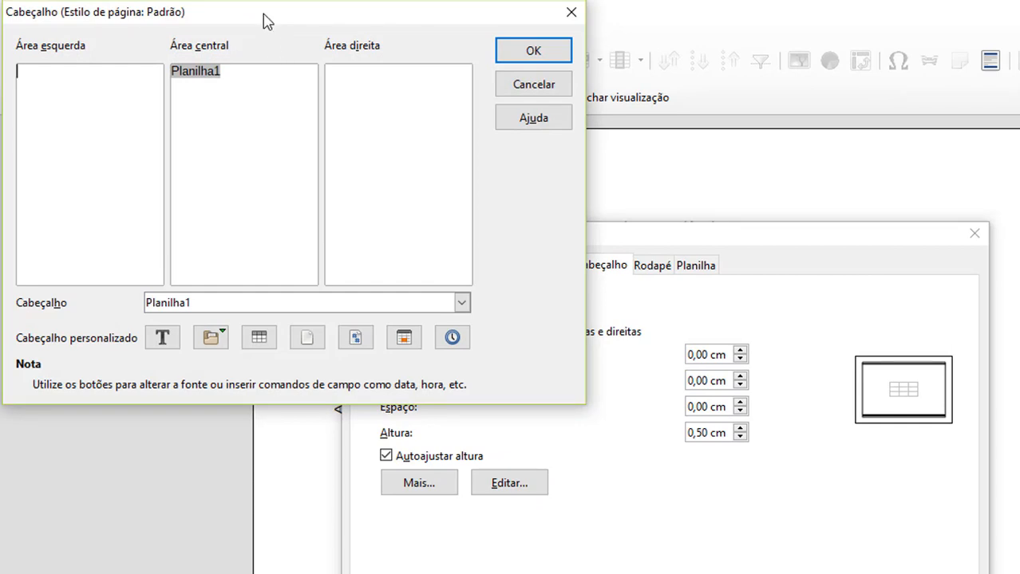
{"action": "left_click_drag", "start_coordinate": [262, 17], "coordinate": [535, 94]}
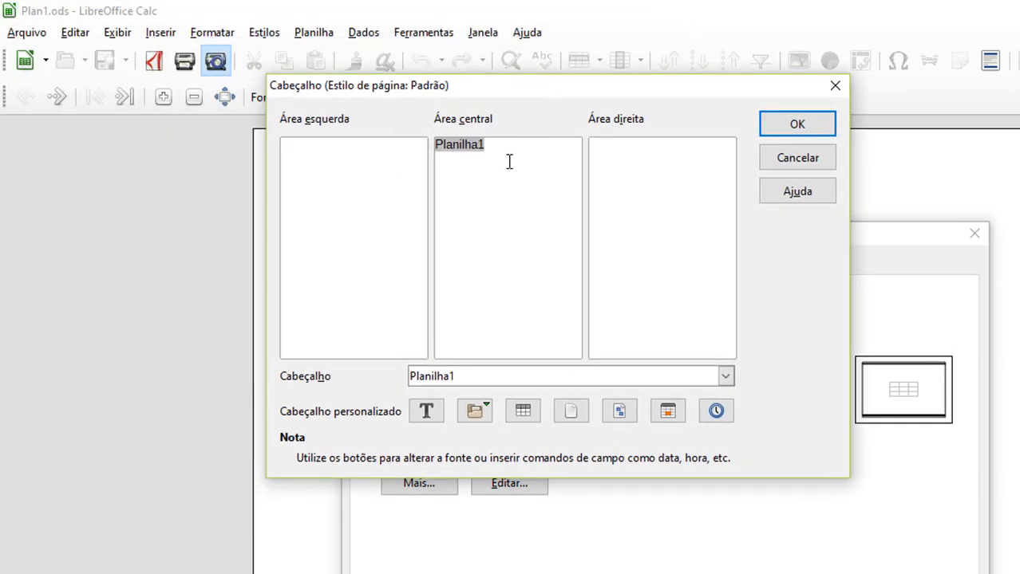
{"action": "left_click", "coordinate": [727, 377]}
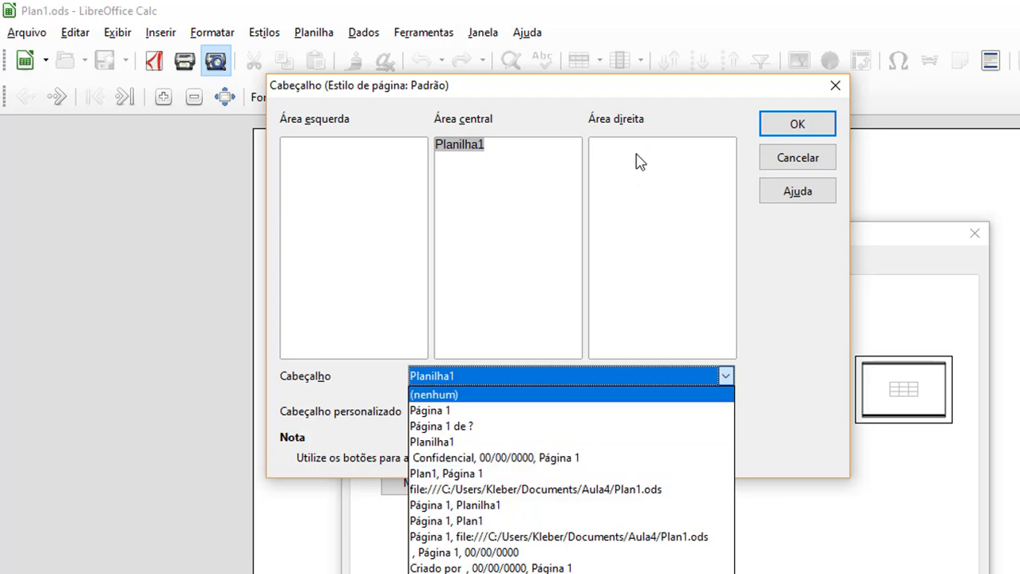
{"action": "left_click", "coordinate": [569, 461]}
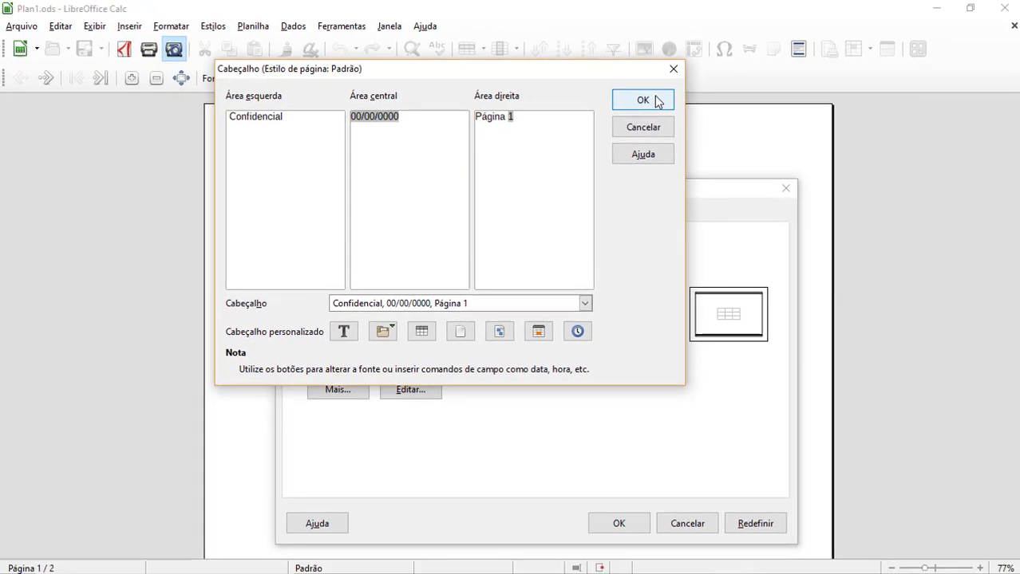
{"action": "left_click", "coordinate": [797, 123]}
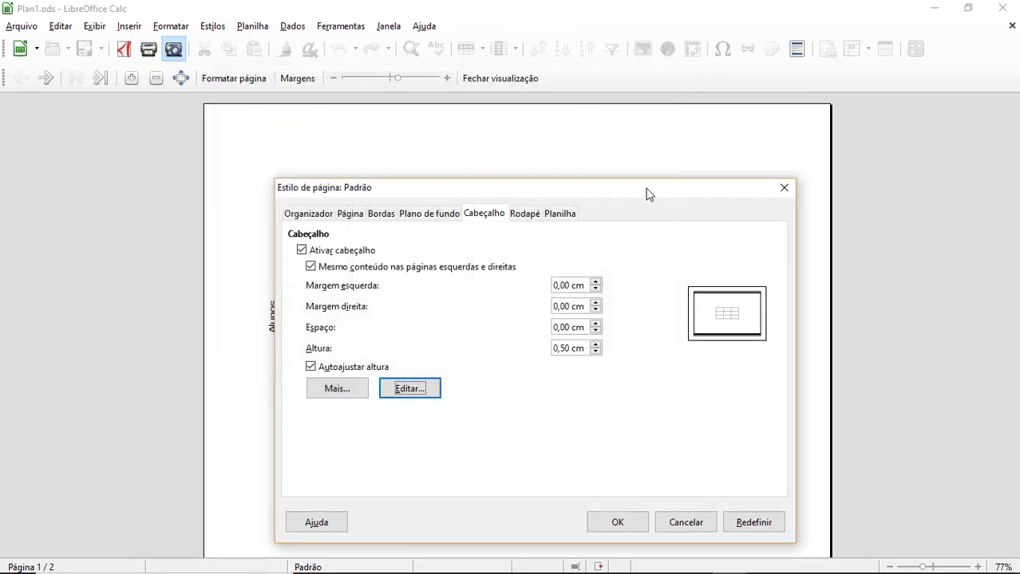
{"action": "left_click", "coordinate": [627, 525]}
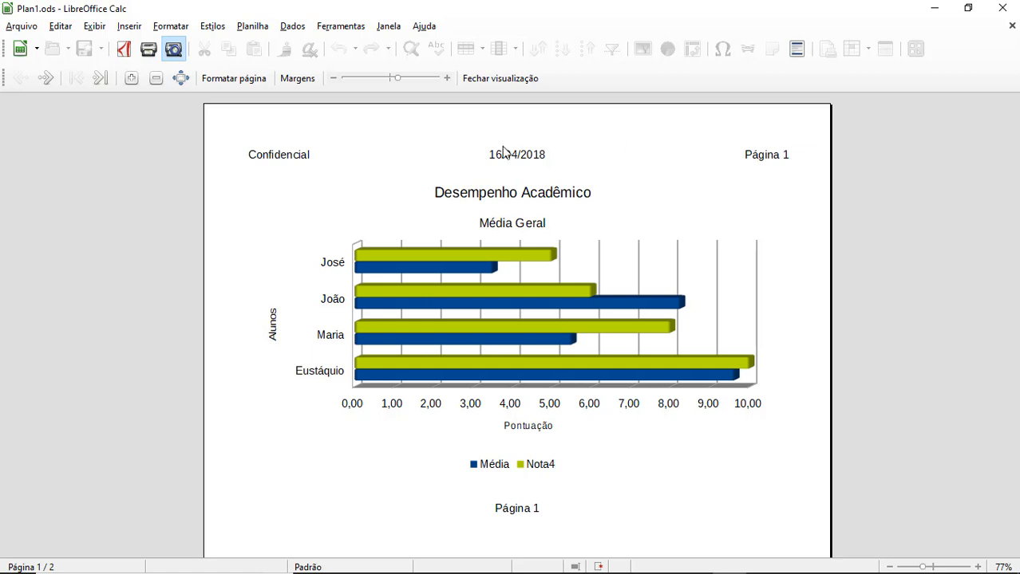
{"action": "left_click", "coordinate": [48, 78]}
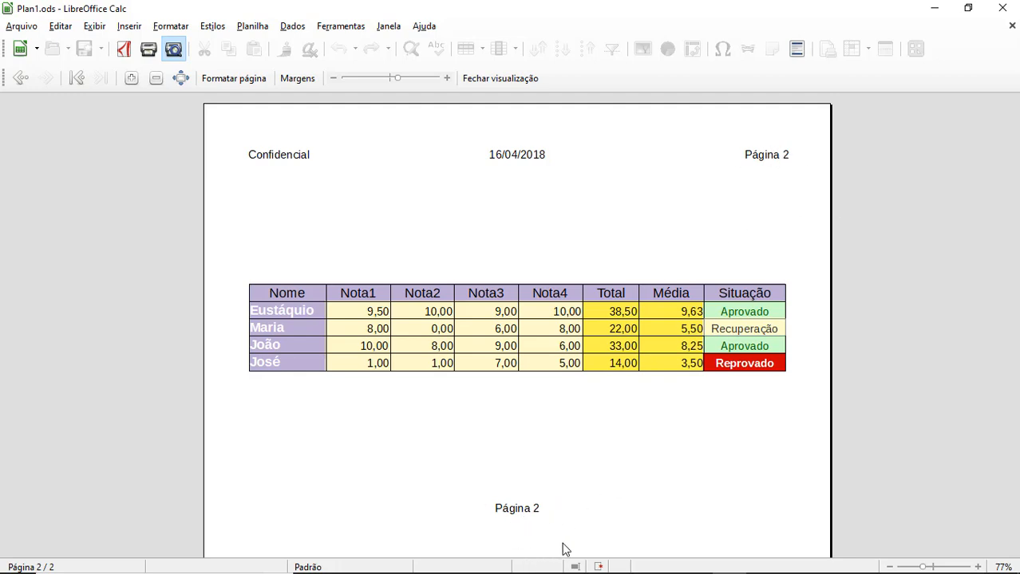
Clear the contents of the left, central and right areas of the page header.
{"action": "left_click", "coordinate": [236, 77]}
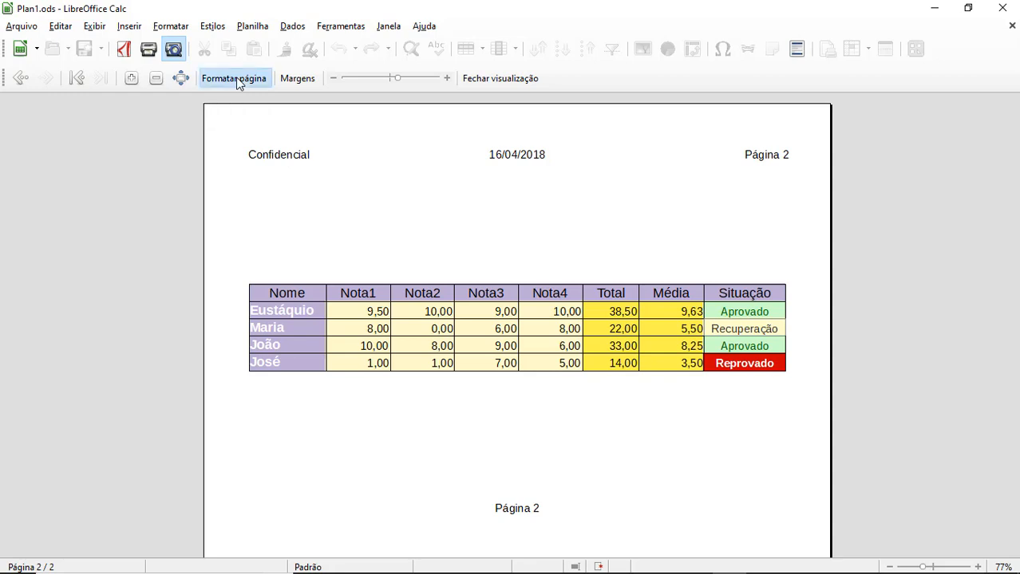
{"action": "left_click", "coordinate": [410, 389]}
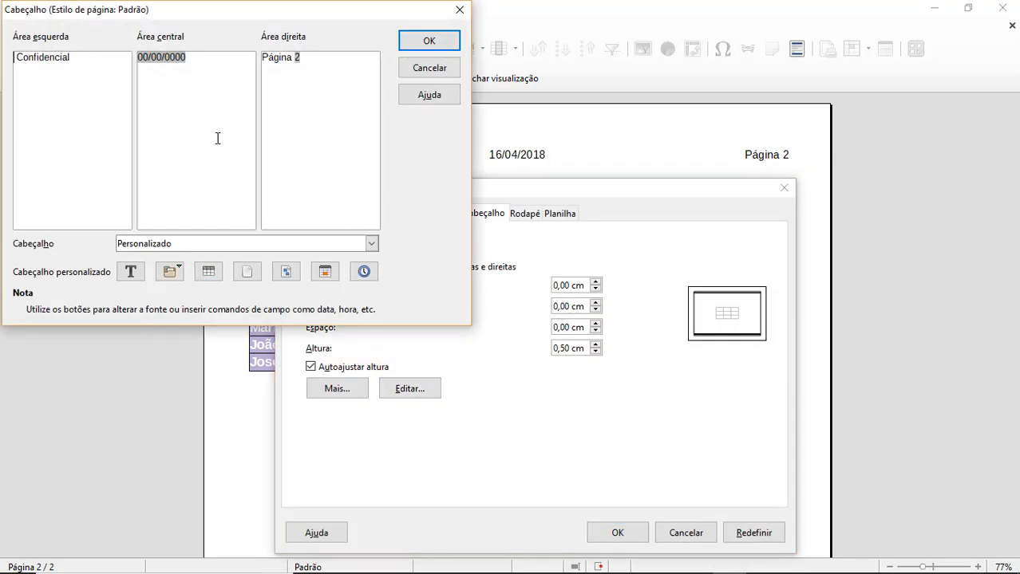
{"action": "left_click", "coordinate": [372, 244]}
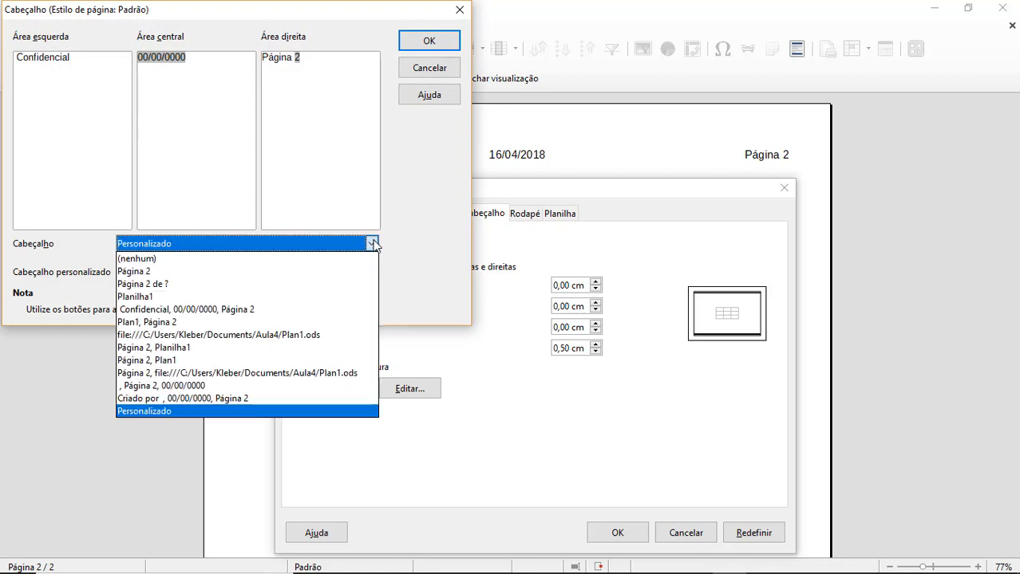
{"action": "left_click", "coordinate": [375, 245]}
{"action": "left_click_drag", "start_coordinate": [78, 61], "coordinate": [1, 61]}
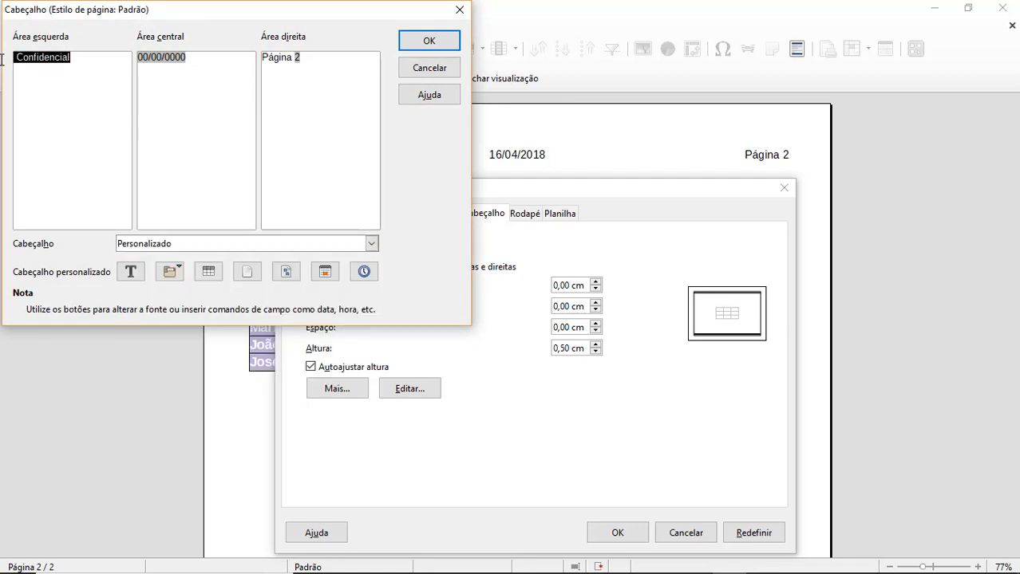
{"action": "key", "text": "Delete"}
{"action": "left_click_drag", "start_coordinate": [304, 57], "coordinate": [260, 57]}
{"action": "key", "text": "Delete"}
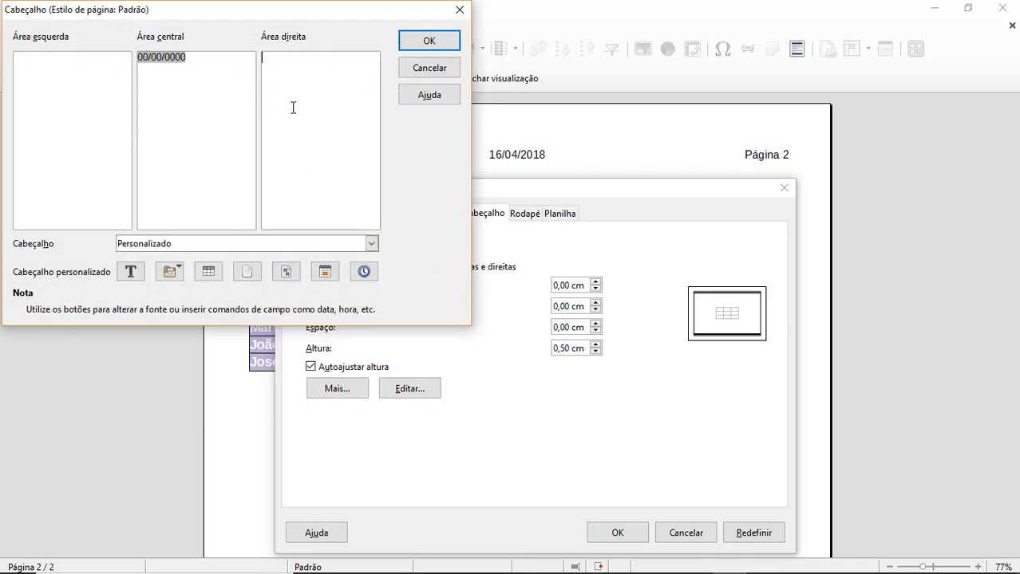
{"action": "key", "text": "Delete"}
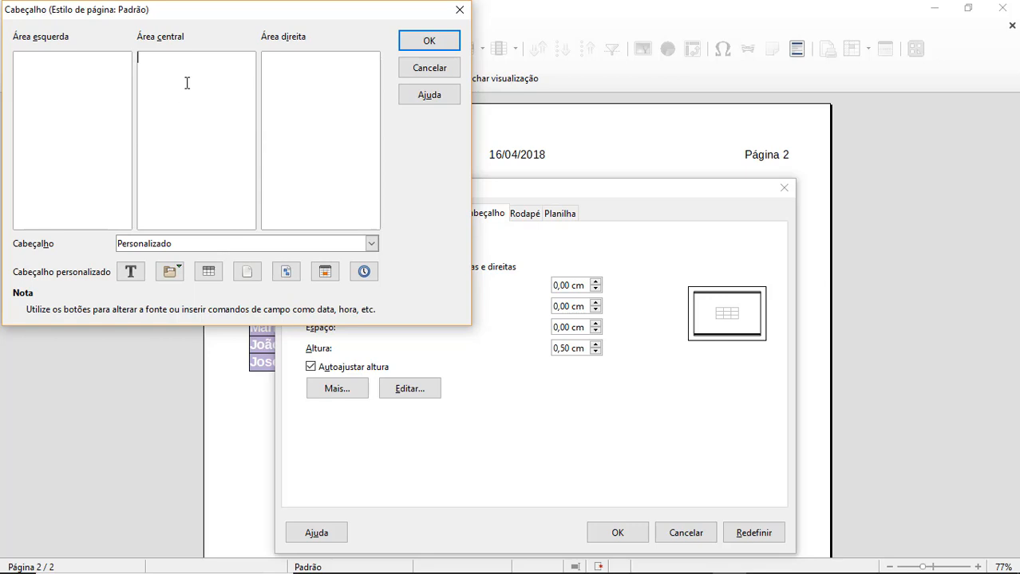
Enter "Desempenho Escolar" in the header's central area and apply the page style.
{"action": "type", "text": "Desempenho Escolar"}
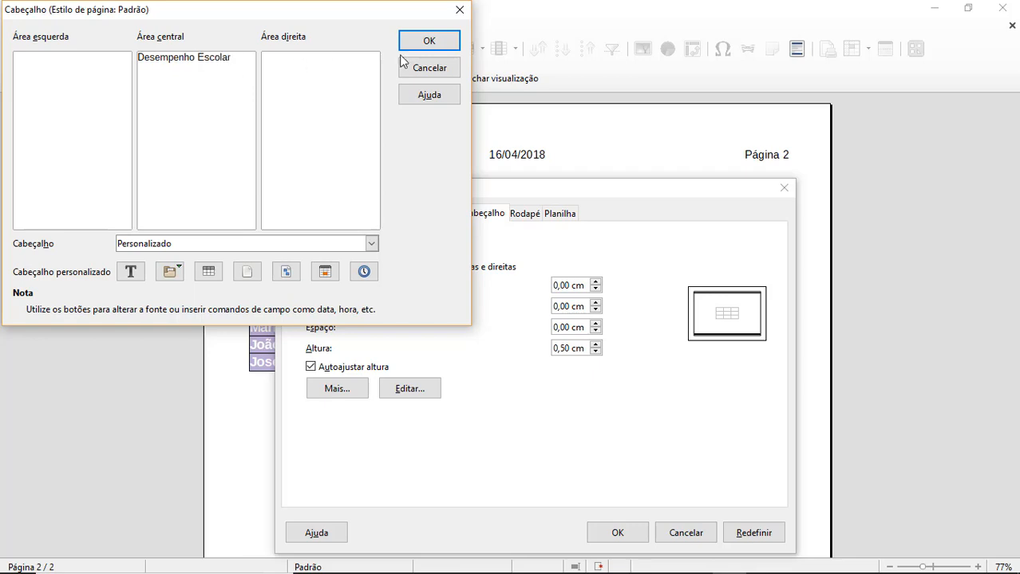
{"action": "left_click", "coordinate": [426, 44]}
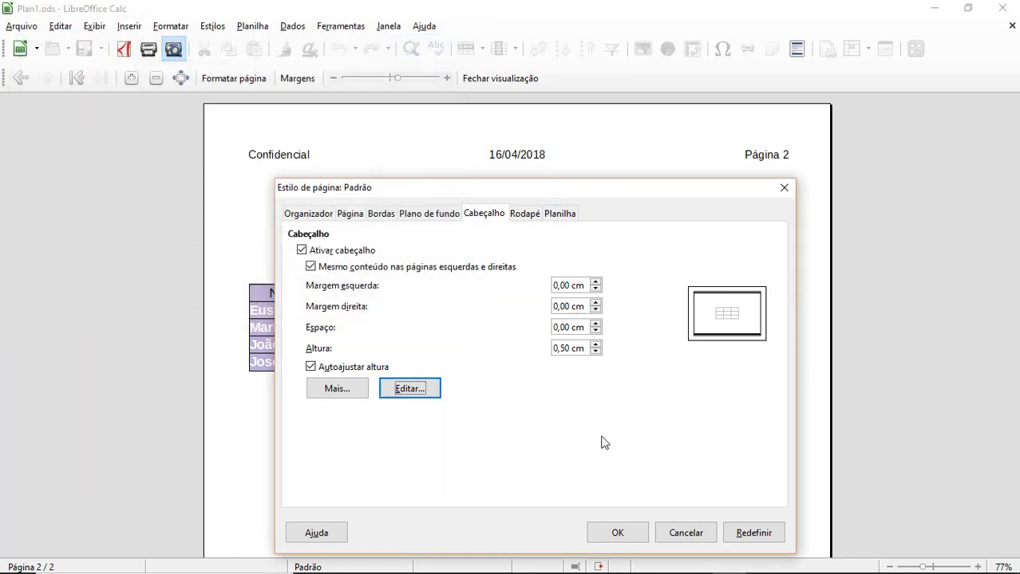
{"action": "left_click", "coordinate": [617, 533]}
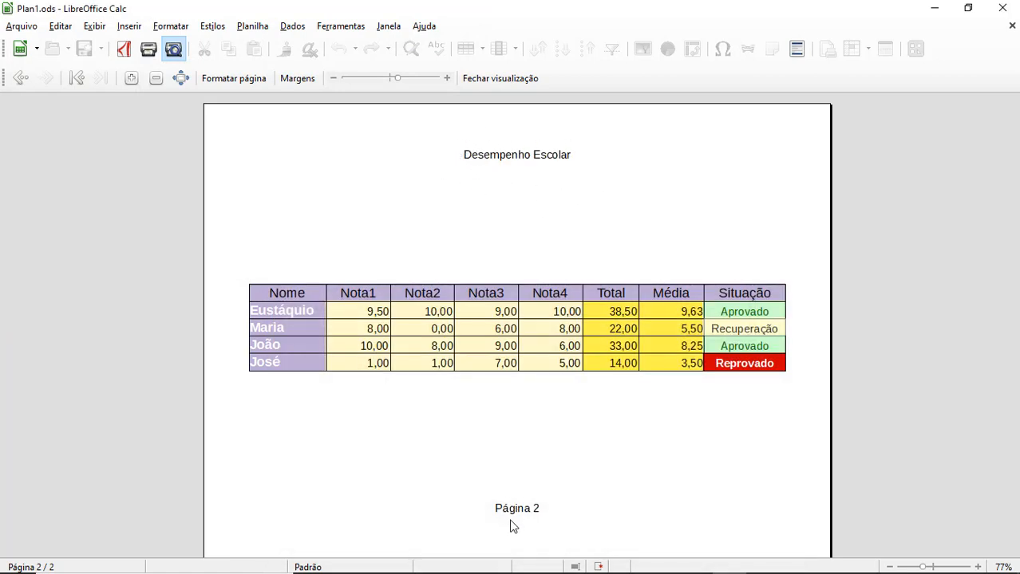
Add the fixed date 16/04/2018 to the header's right area and apply the page style.
{"action": "left_click", "coordinate": [234, 78]}
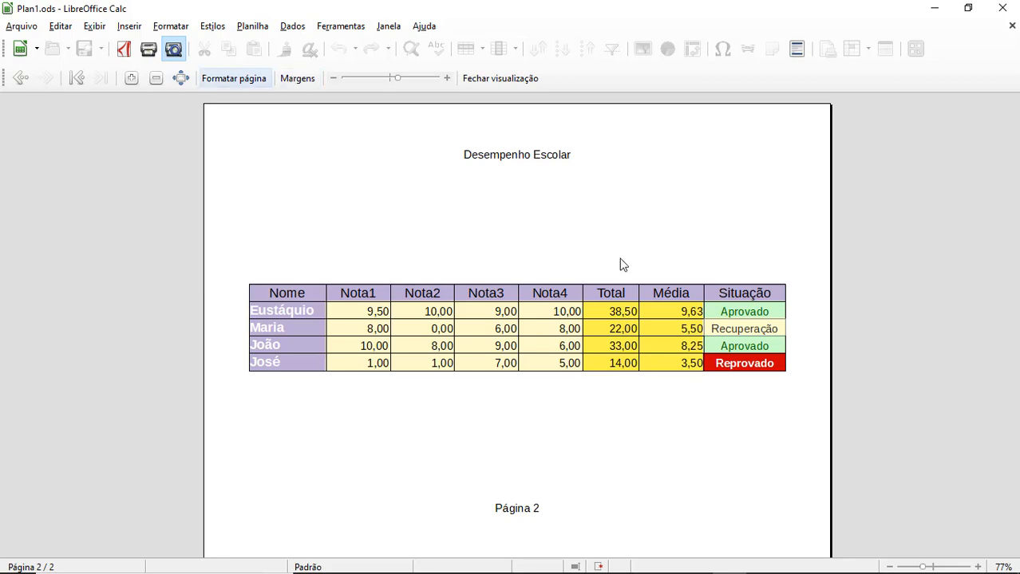
{"action": "left_click", "coordinate": [427, 395]}
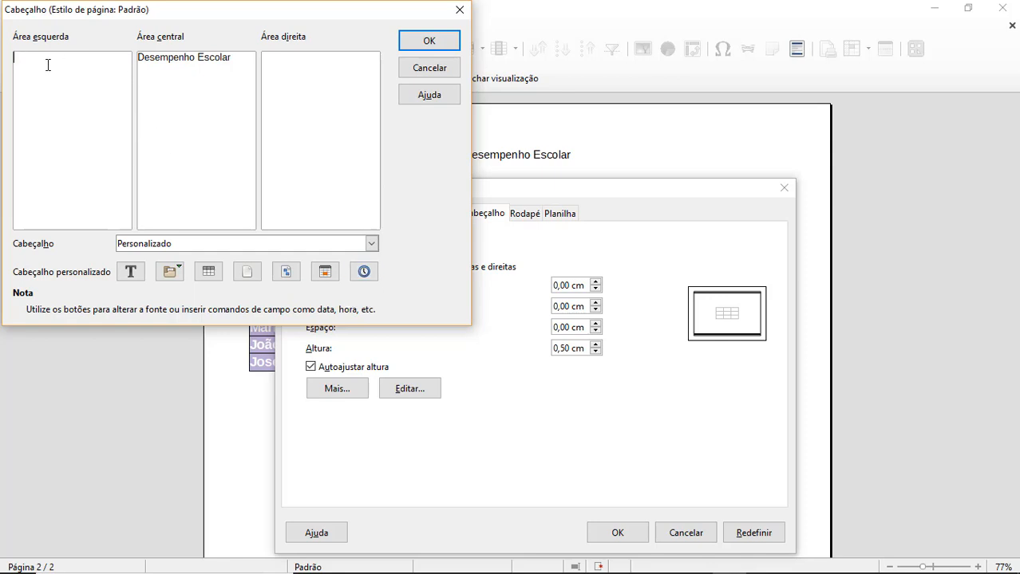
{"action": "left_click_drag", "start_coordinate": [241, 61], "coordinate": [101, 63]}
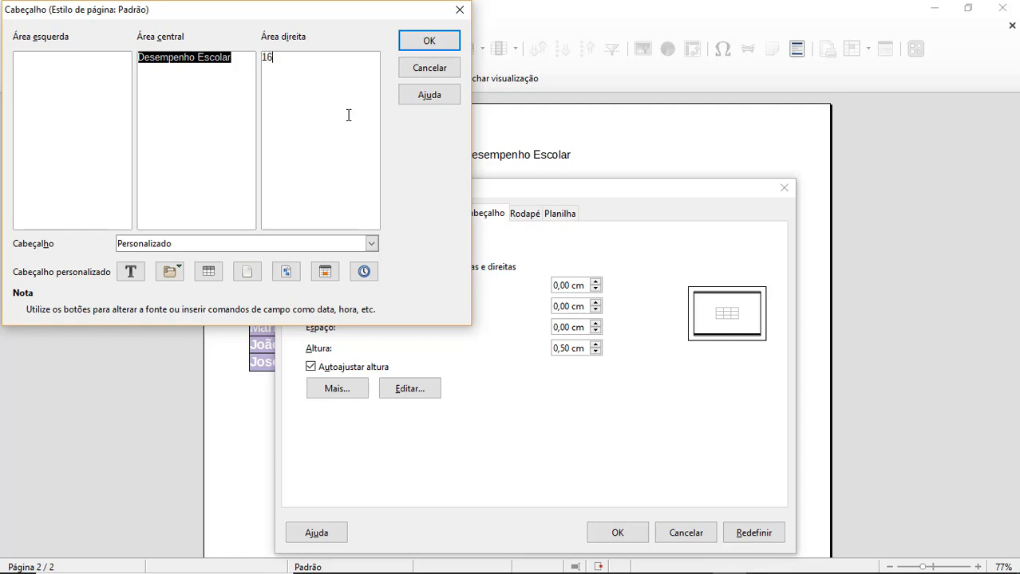
{"action": "type", "text": "2018"}
{"action": "left_click", "coordinate": [415, 41]}
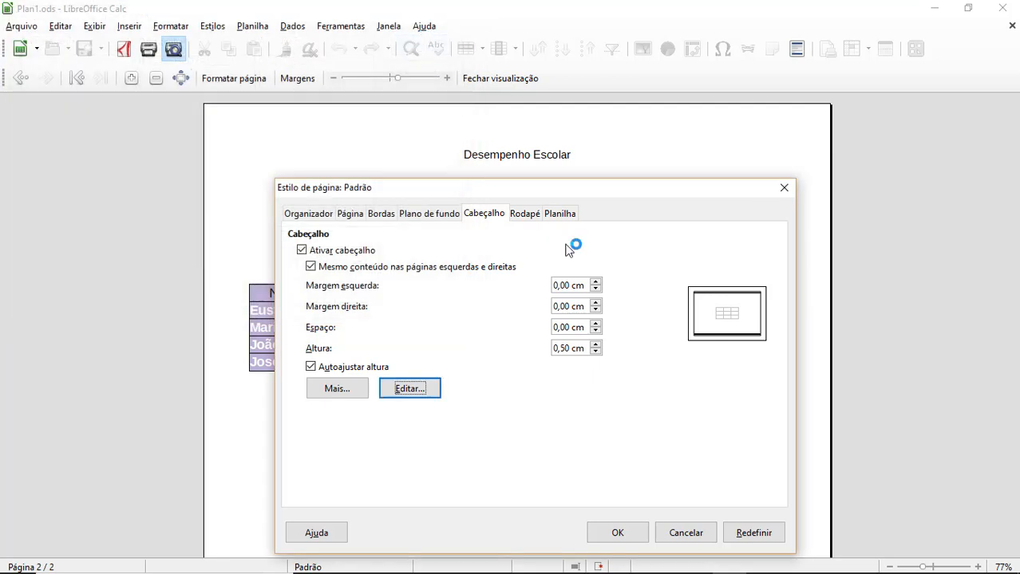
{"action": "left_click", "coordinate": [628, 541]}
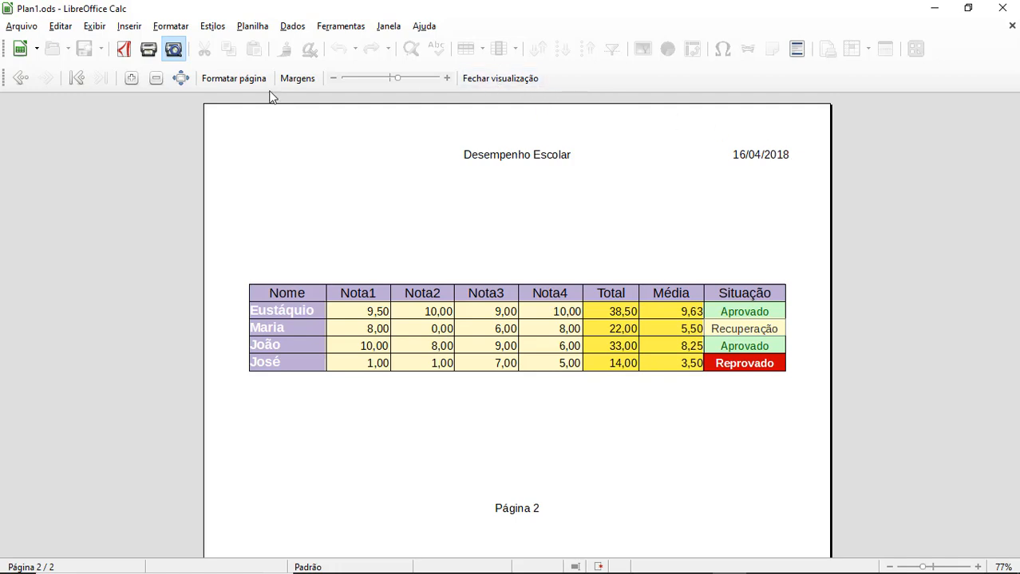
Replace the typed date in the header's right area with the automatic date field and apply the page style.
{"action": "left_click", "coordinate": [233, 78]}
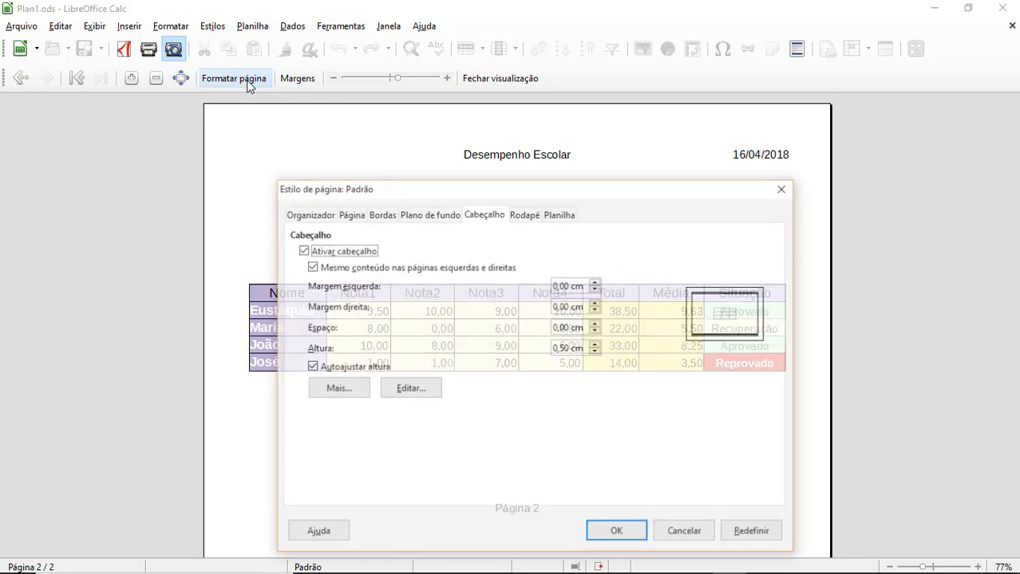
{"action": "left_click_drag", "start_coordinate": [540, 191], "coordinate": [299, 75]}
{"action": "left_click", "coordinate": [345, 288]}
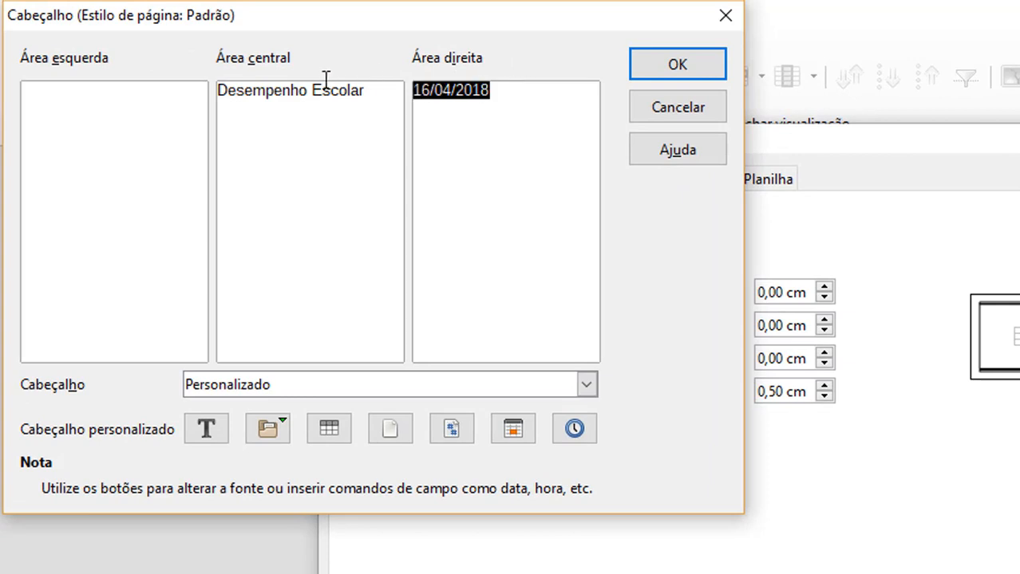
{"action": "key", "text": "Delete"}
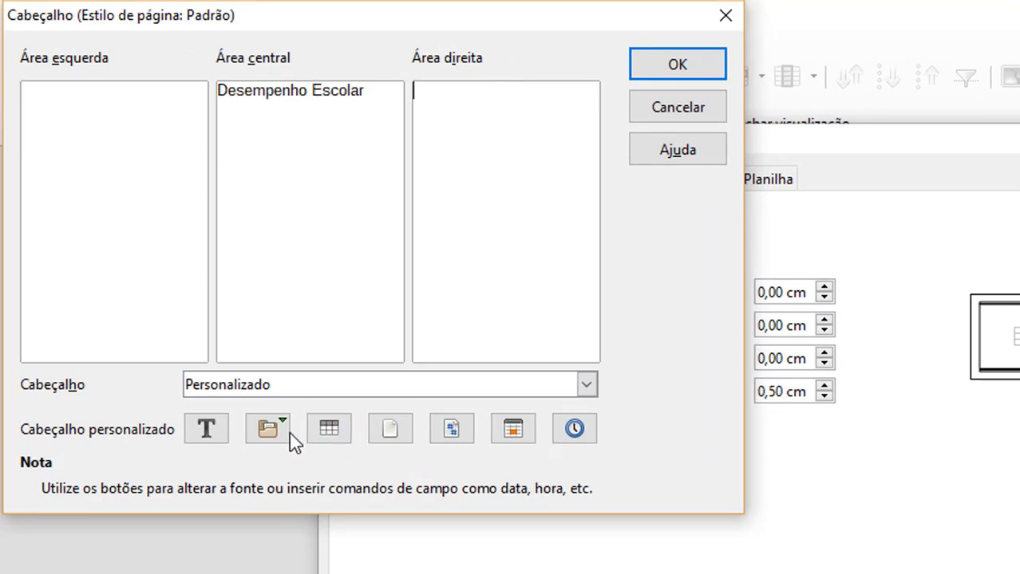
{"action": "left_click", "coordinate": [514, 437]}
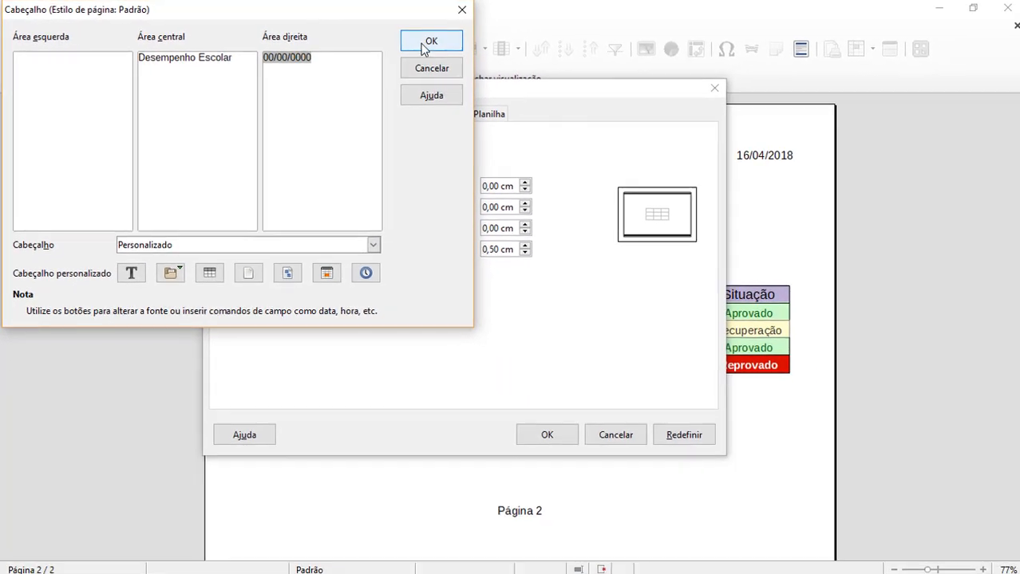
{"action": "left_click", "coordinate": [678, 63]}
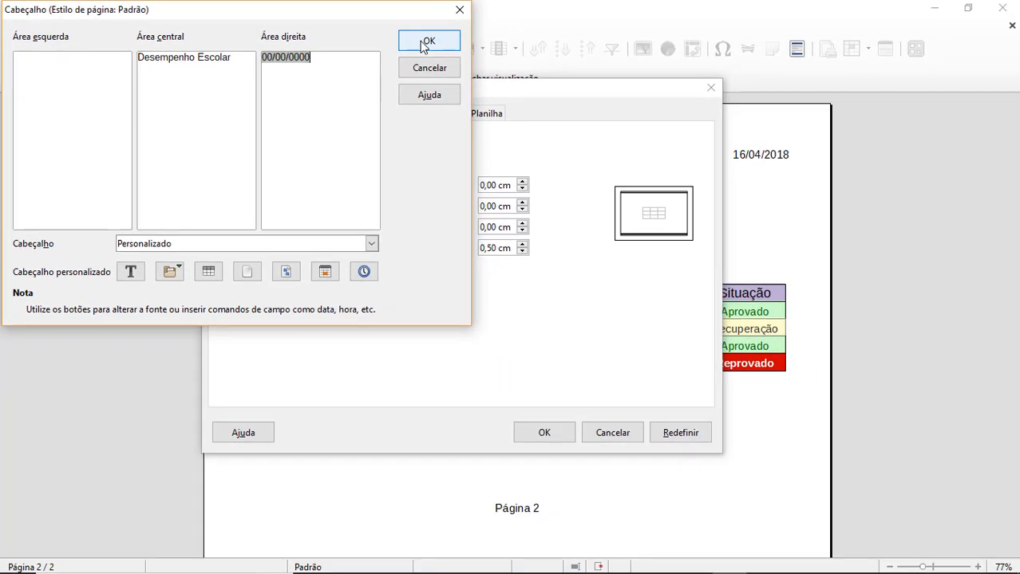
{"action": "key", "text": "Return"}
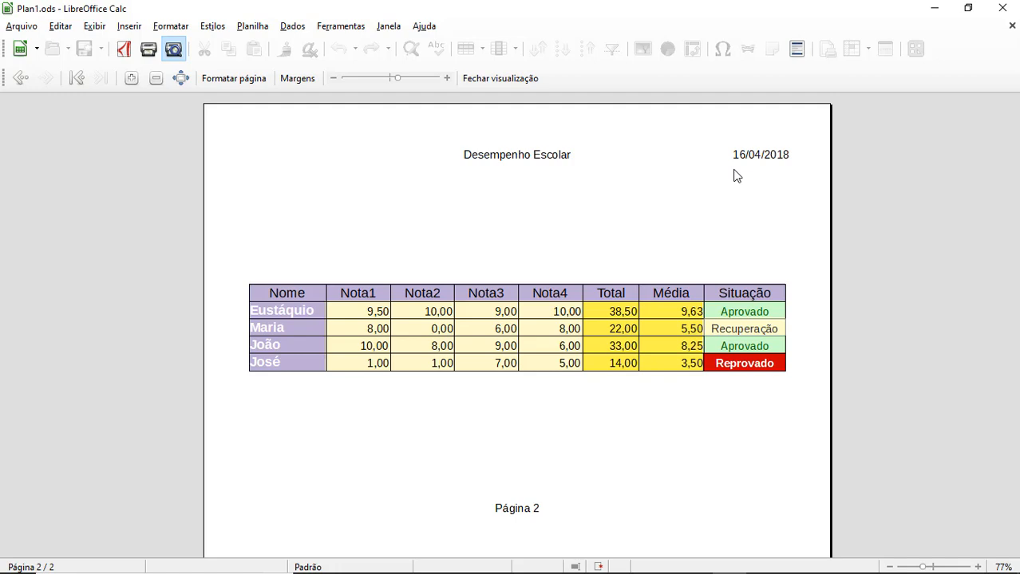
Add a hyphen and the automatic time field after the date in the header's right area and apply the page style.
{"action": "left_click", "coordinate": [240, 86]}
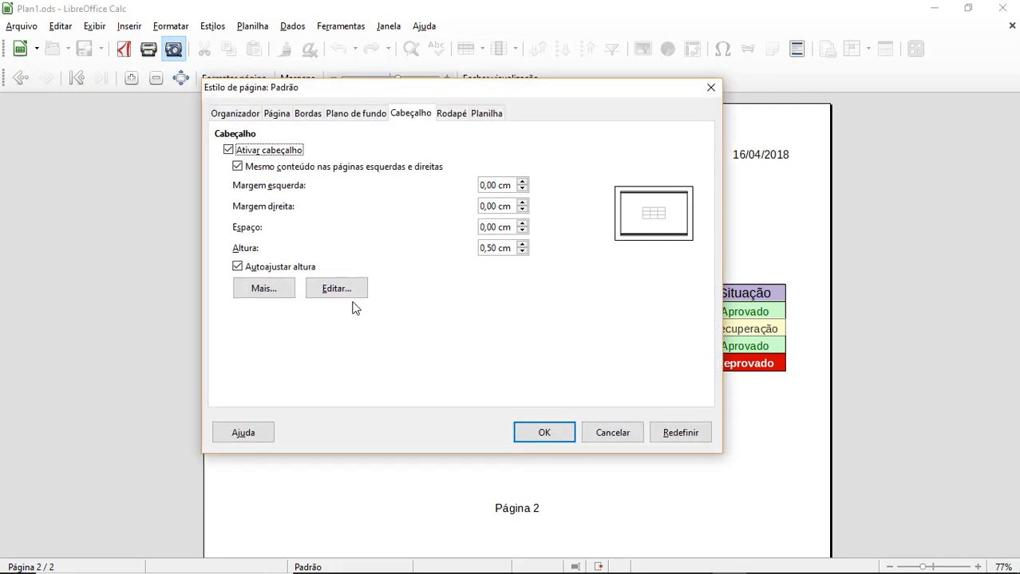
{"action": "left_click", "coordinate": [351, 289]}
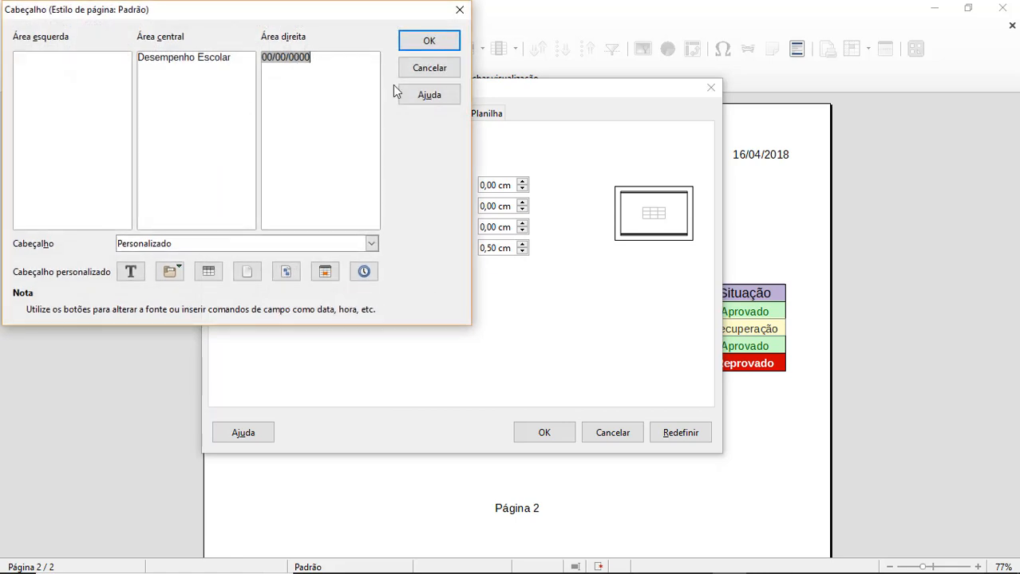
{"action": "type", "text": "-"}
{"action": "left_click", "coordinate": [365, 273]}
{"action": "left_click", "coordinate": [428, 40]}
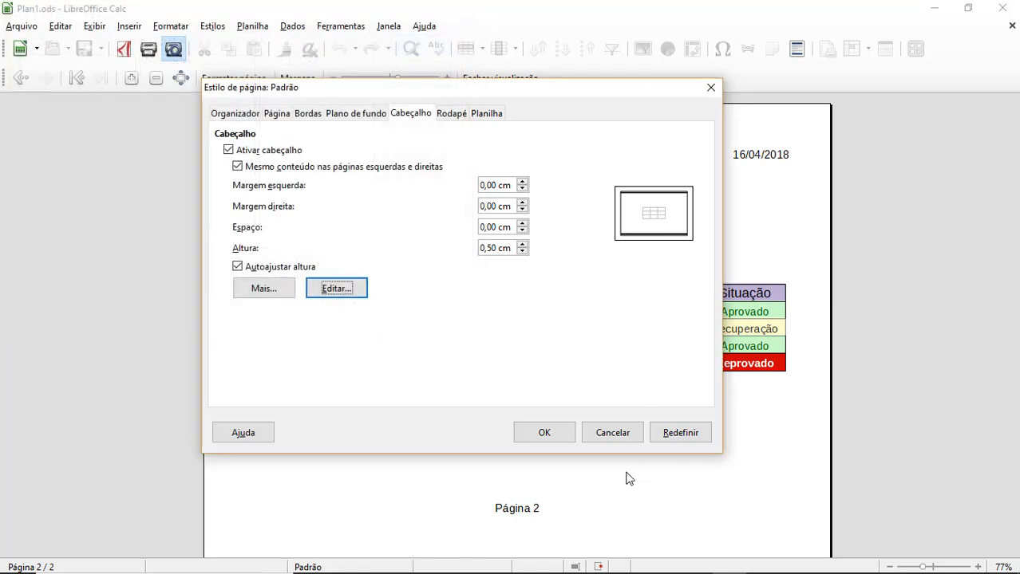
{"action": "left_click", "coordinate": [544, 433]}
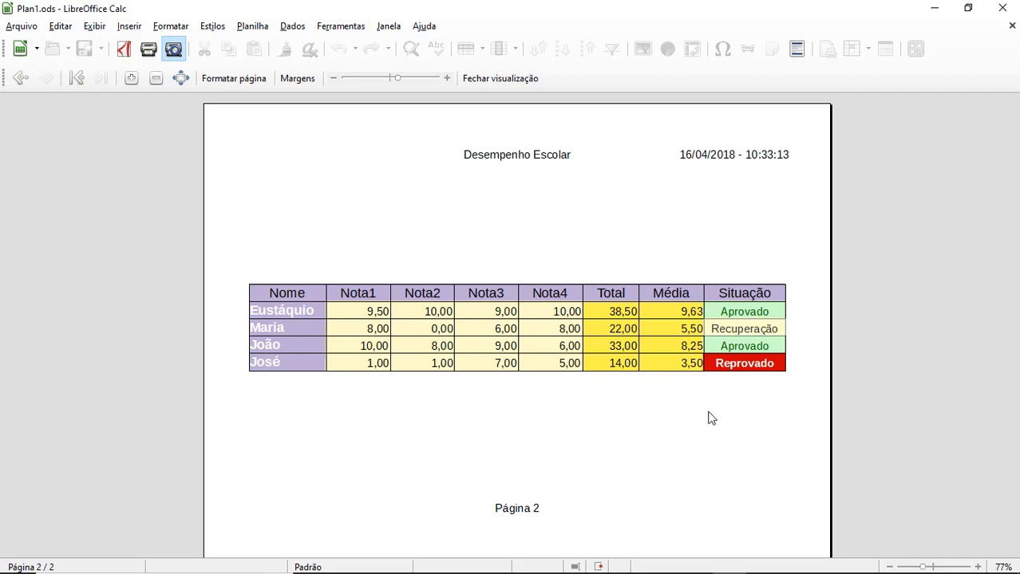
Close the print preview and export the spreadsheet as Situacao_Academica.pdf in Documentos/Aula6, replacing the existing file.
{"action": "left_click", "coordinate": [500, 83]}
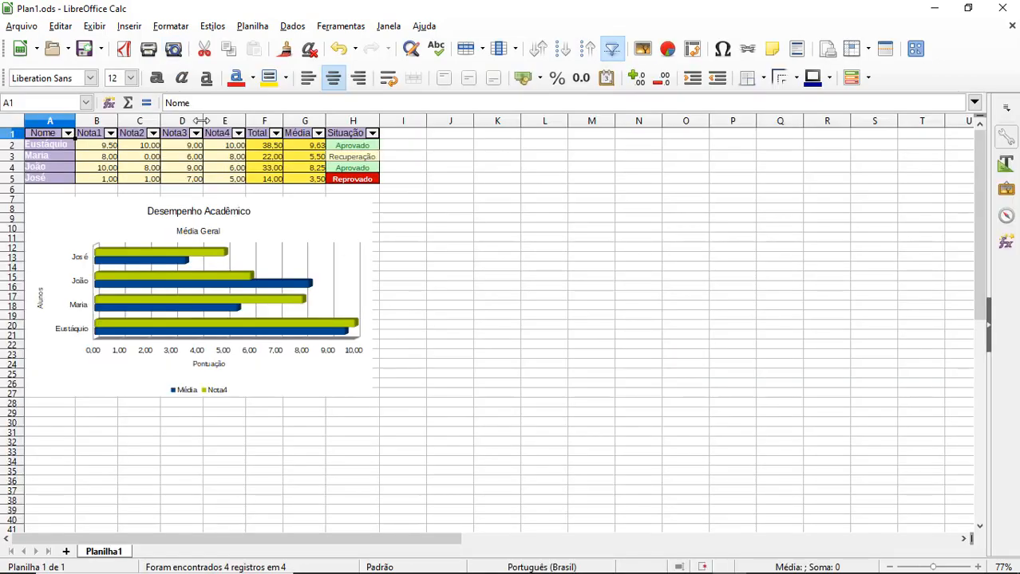
{"action": "left_click", "coordinate": [124, 50]}
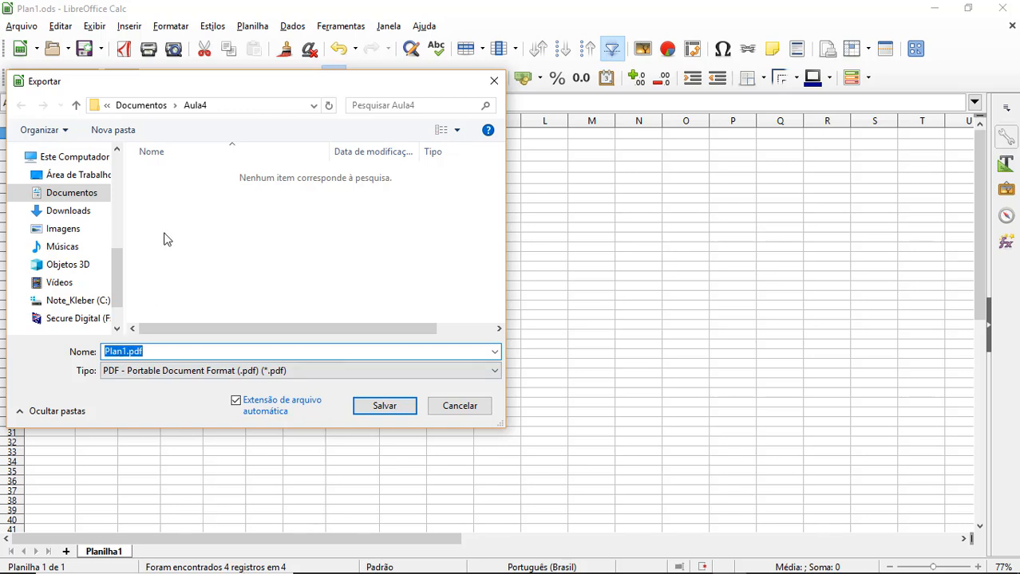
{"action": "left_click", "coordinate": [142, 107]}
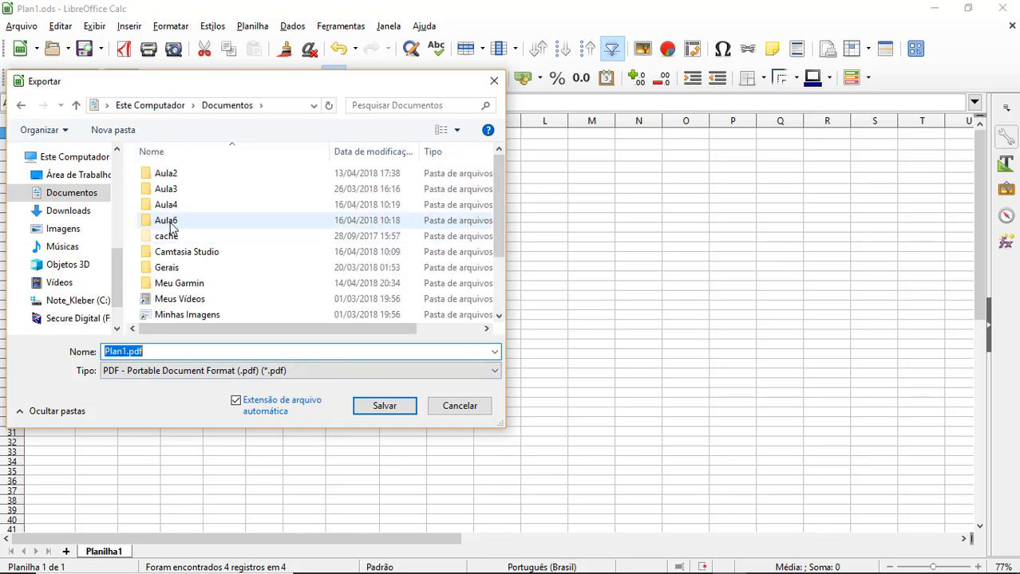
{"action": "double_click", "coordinate": [168, 221]}
{"action": "left_click", "coordinate": [195, 175]}
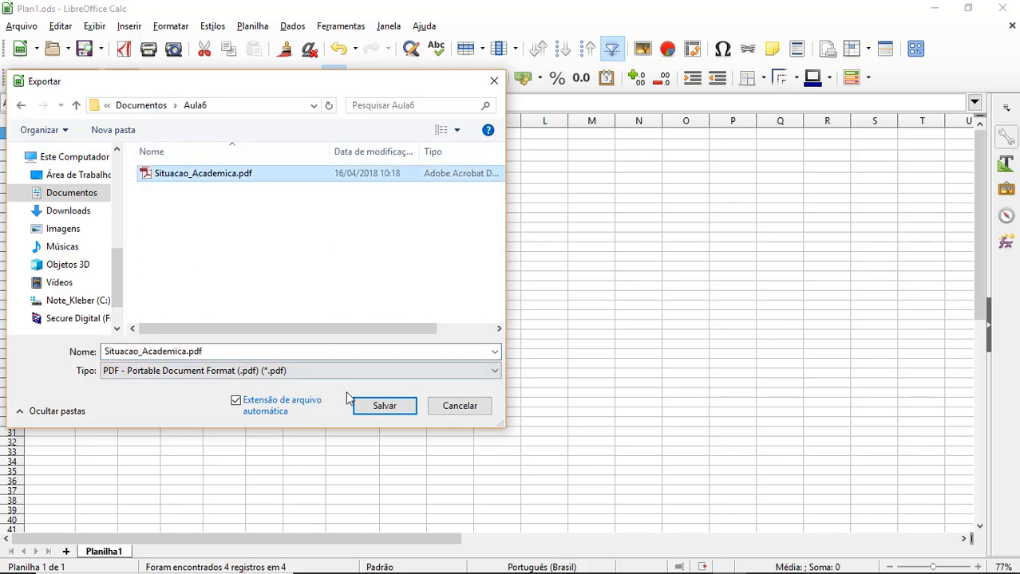
{"action": "left_click", "coordinate": [379, 408]}
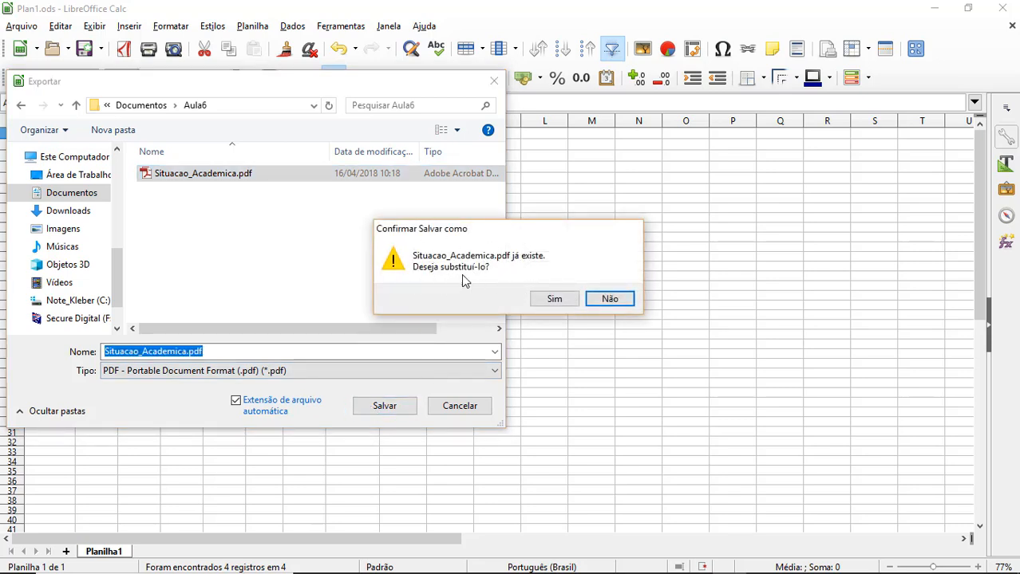
{"action": "left_click", "coordinate": [554, 300]}
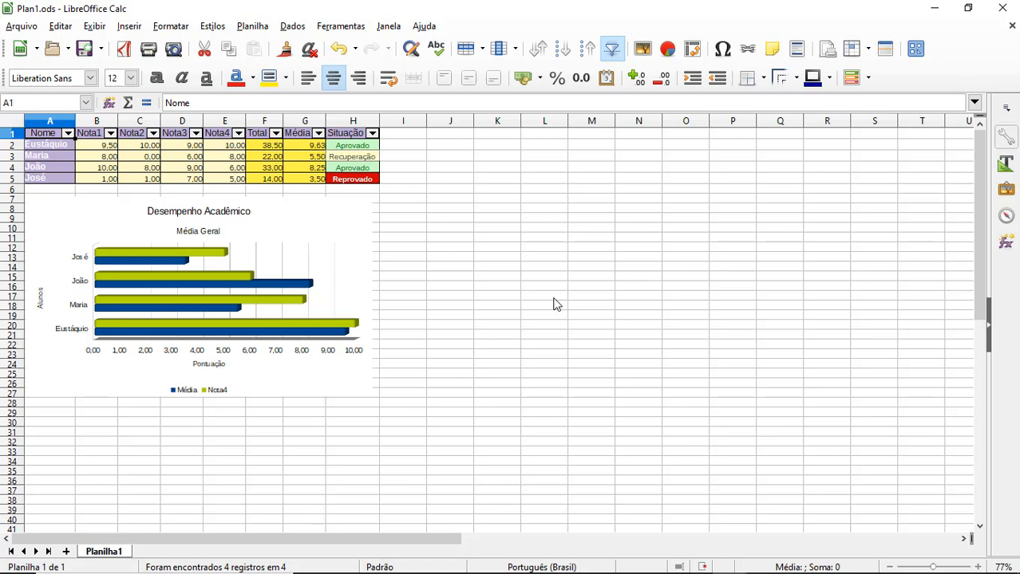
Switch to File Explorer, open Situacao_Academica.pdf from the Aula6 folder in Adobe Reader and check both pages.
{"action": "key", "text": "alt+Tab"}
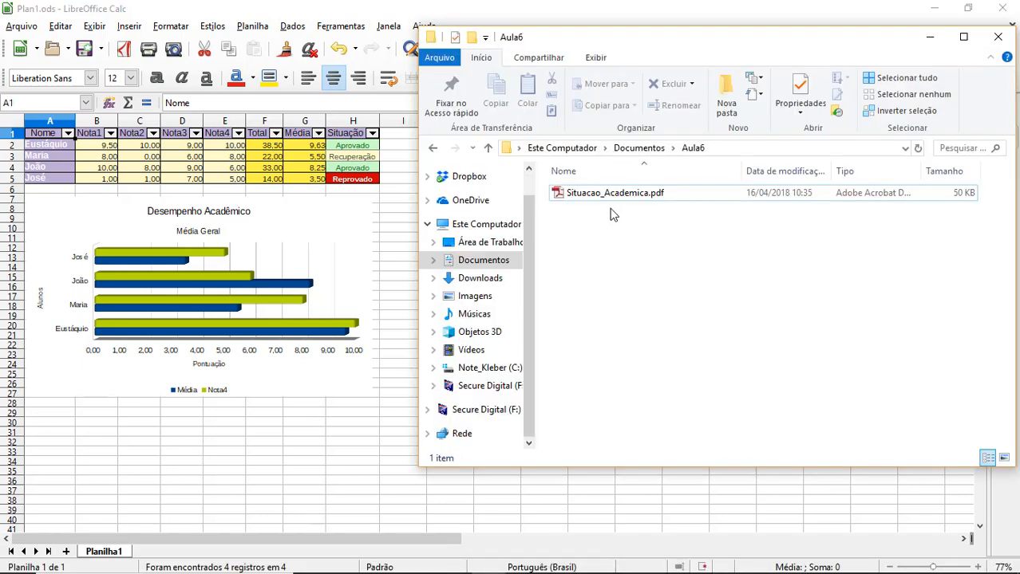
{"action": "left_click", "coordinate": [590, 198]}
{"action": "double_click", "coordinate": [590, 198]}
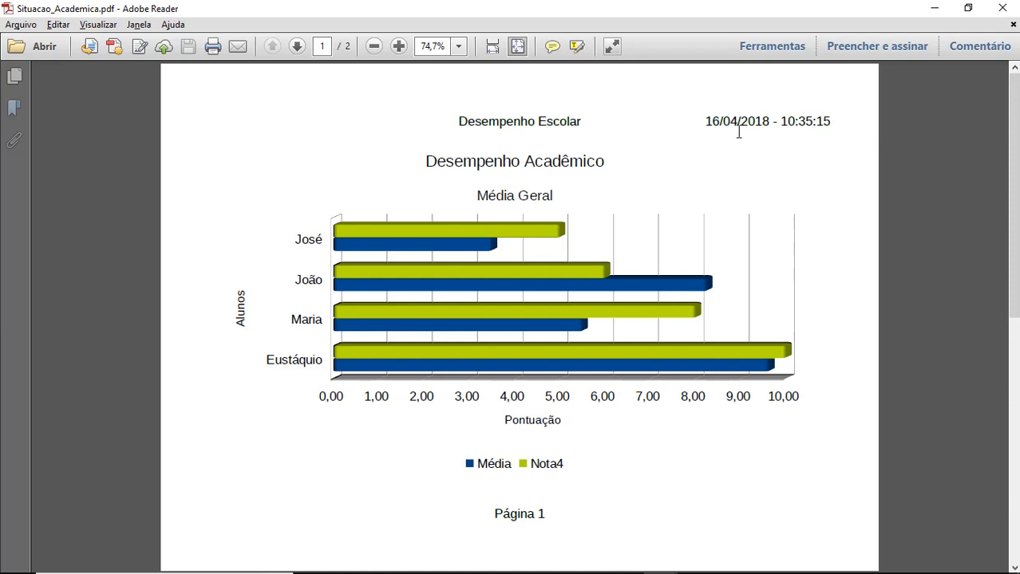
{"action": "scroll", "coordinate": [526, 257], "scroll_direction": "down", "scroll_amount": 2}
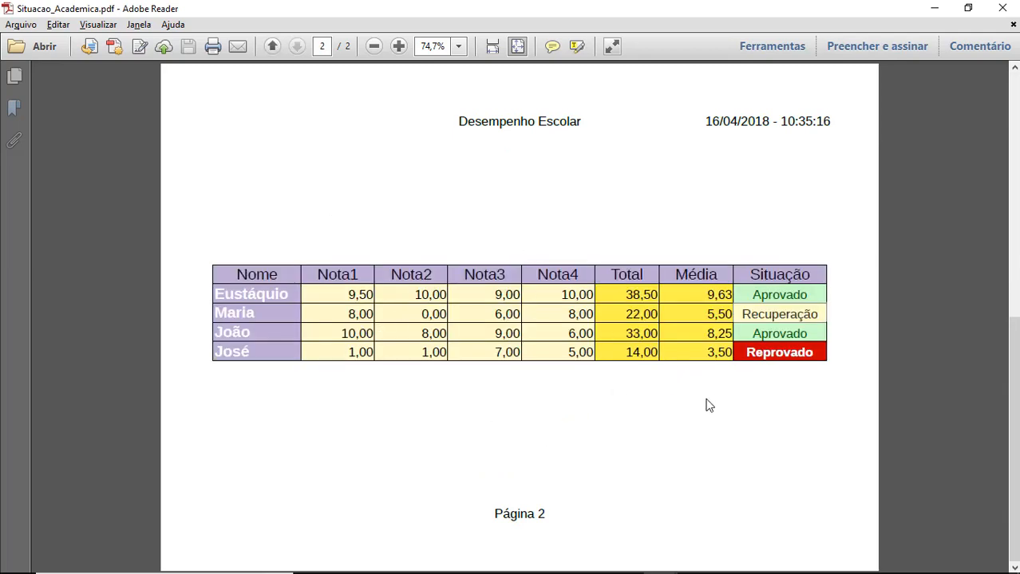
{"action": "scroll", "coordinate": [706, 405], "scroll_direction": "up", "scroll_amount": 2}
{"action": "scroll", "coordinate": [705, 408], "scroll_direction": "down", "scroll_amount": 2}
{"action": "scroll", "coordinate": [705, 403], "scroll_direction": "up", "scroll_amount": 2}
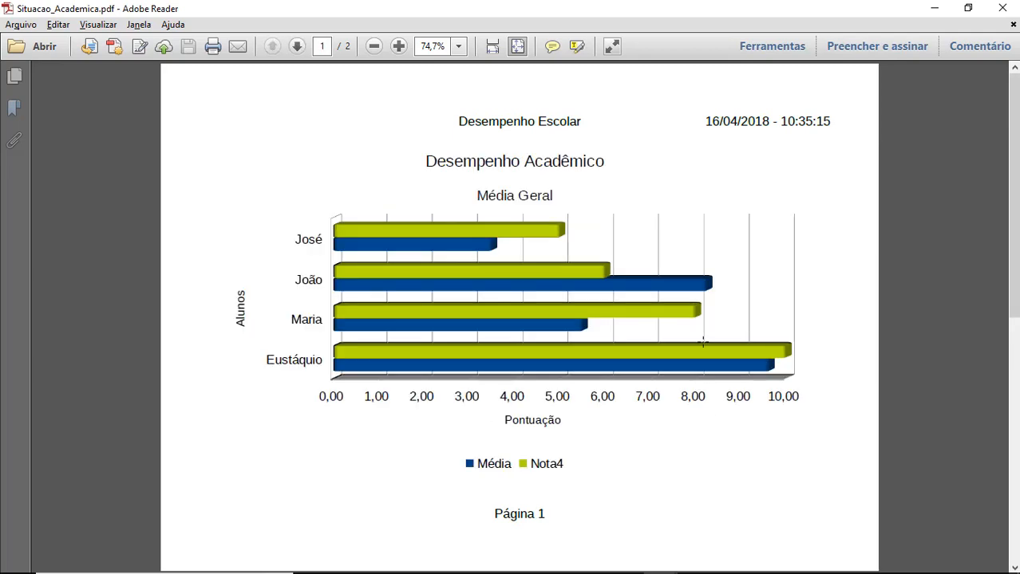
{"action": "key", "text": "alt+Tab"}
{"action": "left_click", "coordinate": [630, 325]}
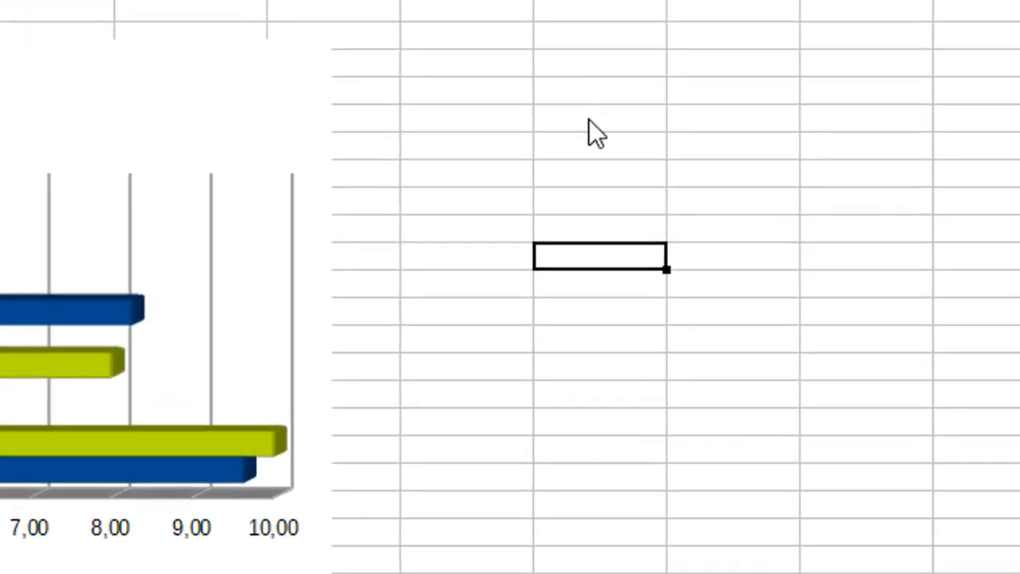
{"action": "type", "text": "CS"}
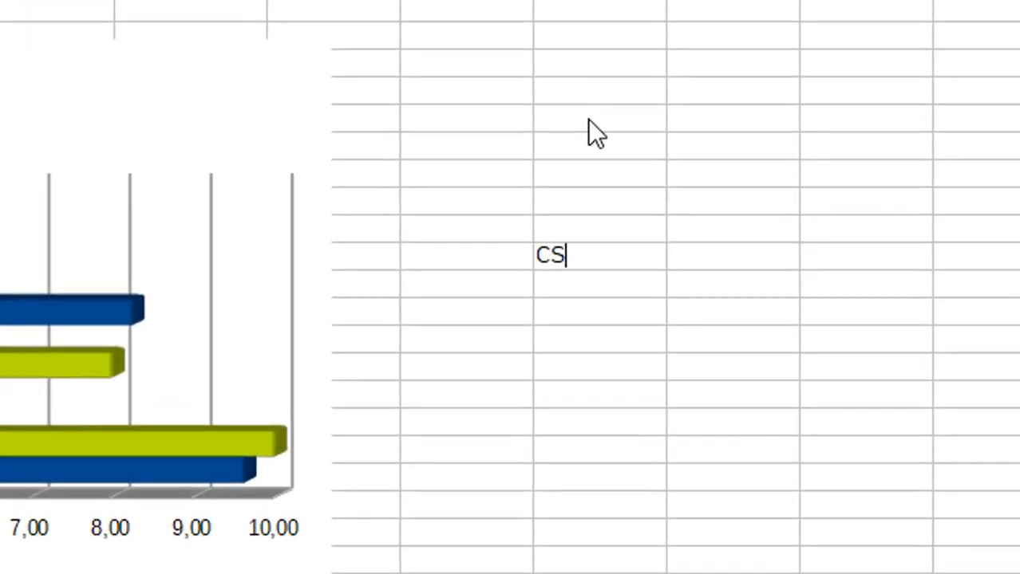
{"action": "type", "text": "V"}
{"action": "key", "text": "BackSpace"}
{"action": "key", "text": "BackSpace"}
{"action": "key", "text": "BackSpace"}
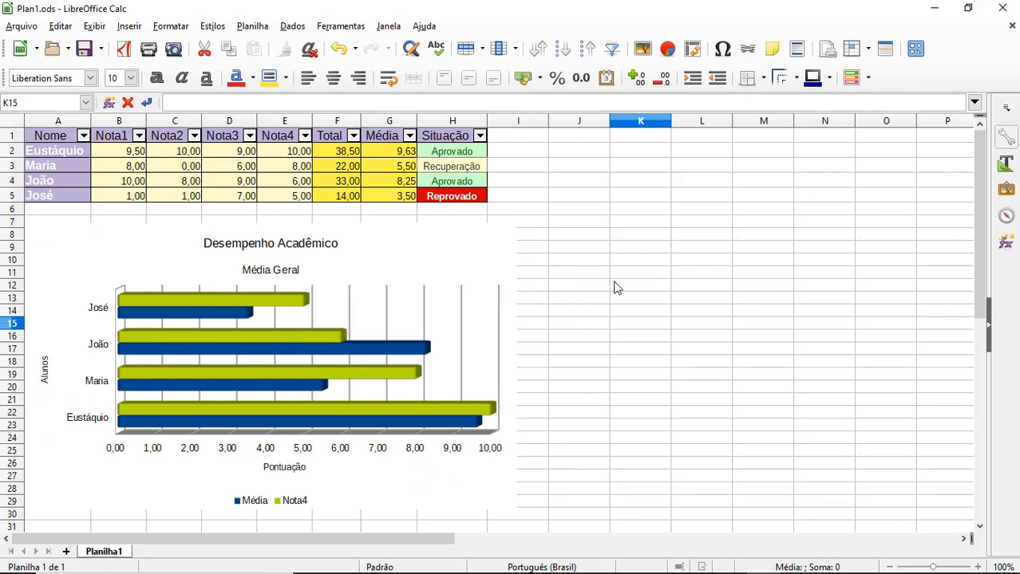
Save the spreadsheet as Plan1.csv in Texto CSV format in Documentos/Aula6, with the Windows-1252 character set and comma field delimiter.
{"action": "left_click", "coordinate": [24, 27]}
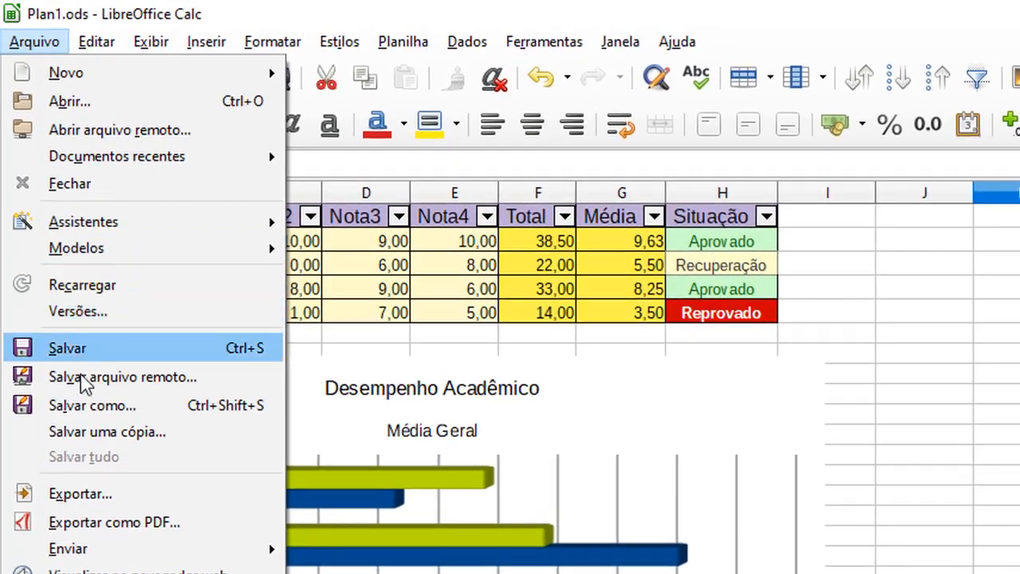
{"action": "left_click", "coordinate": [50, 256]}
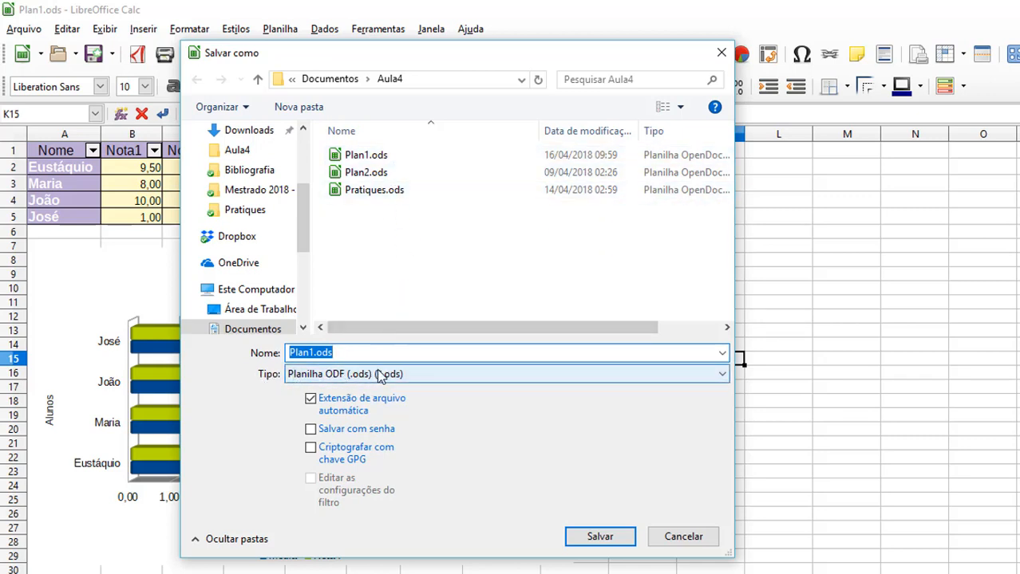
{"action": "left_click", "coordinate": [465, 375]}
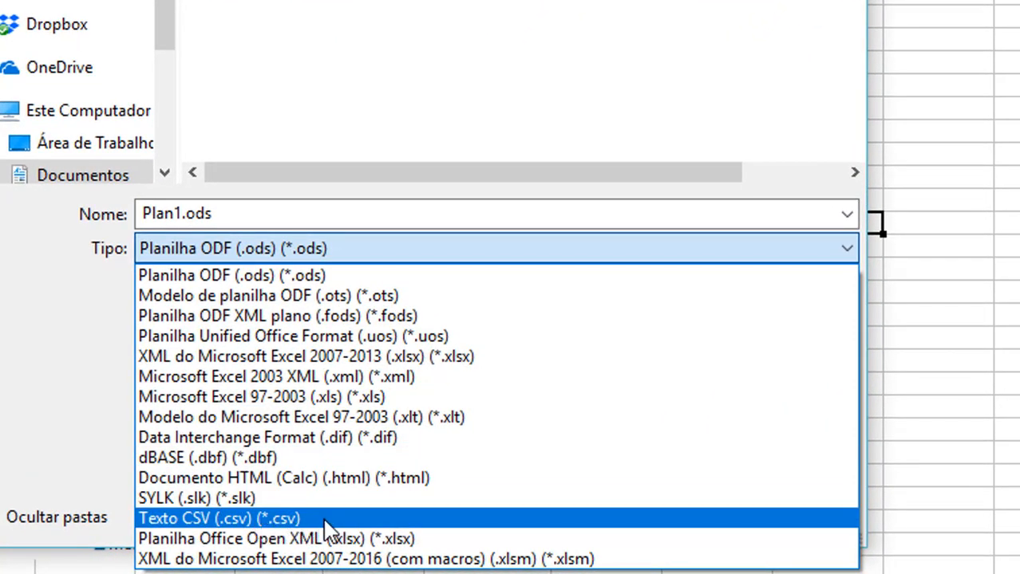
{"action": "left_click", "coordinate": [327, 527]}
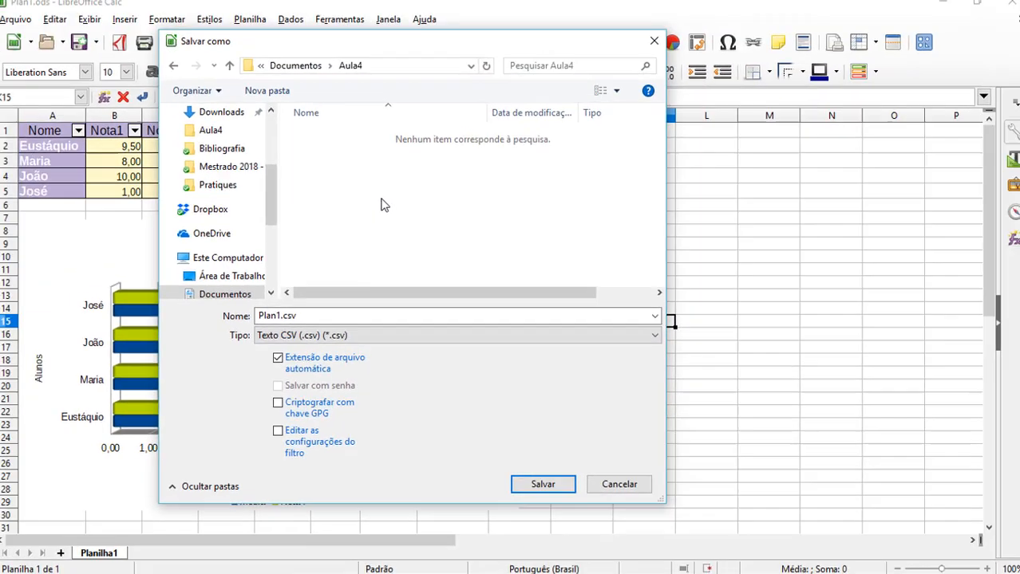
{"action": "left_click", "coordinate": [296, 64]}
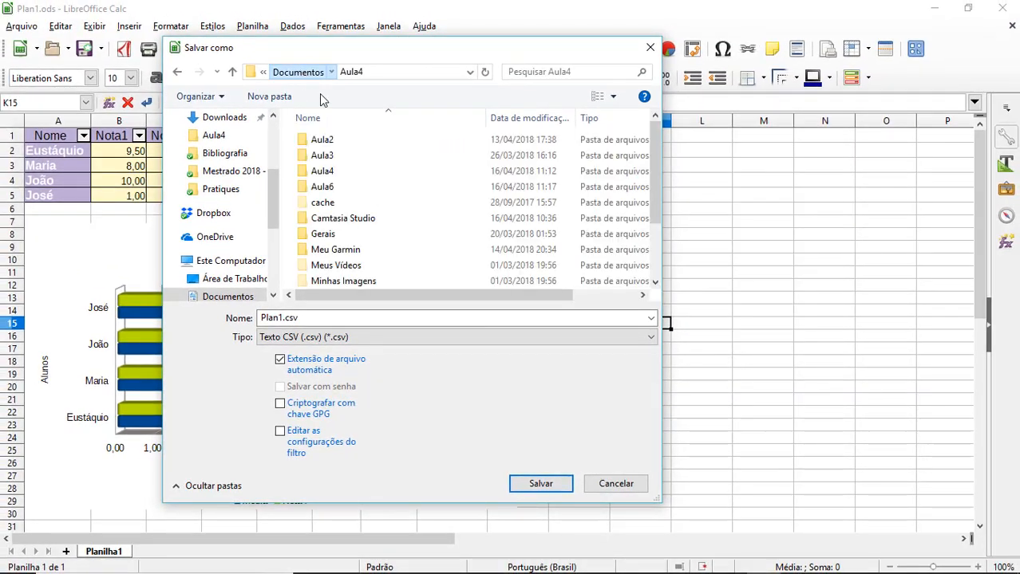
{"action": "double_click", "coordinate": [345, 188]}
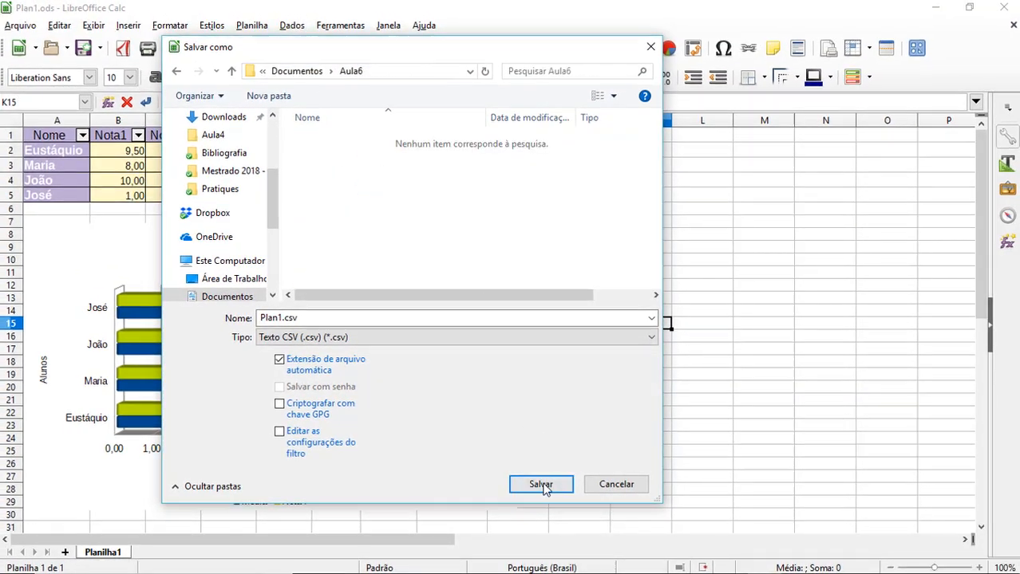
{"action": "left_click", "coordinate": [540, 484]}
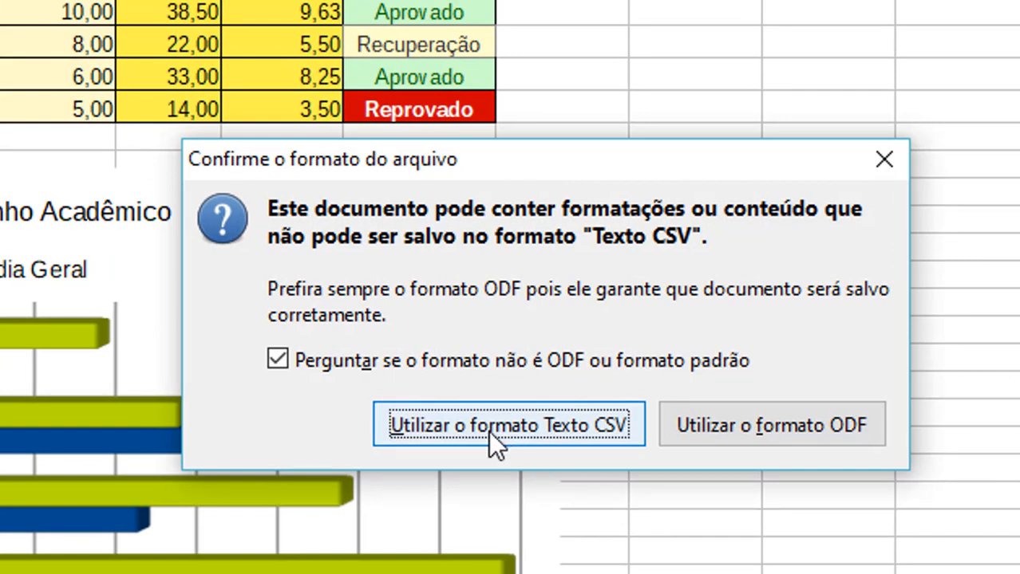
{"action": "left_click", "coordinate": [595, 428]}
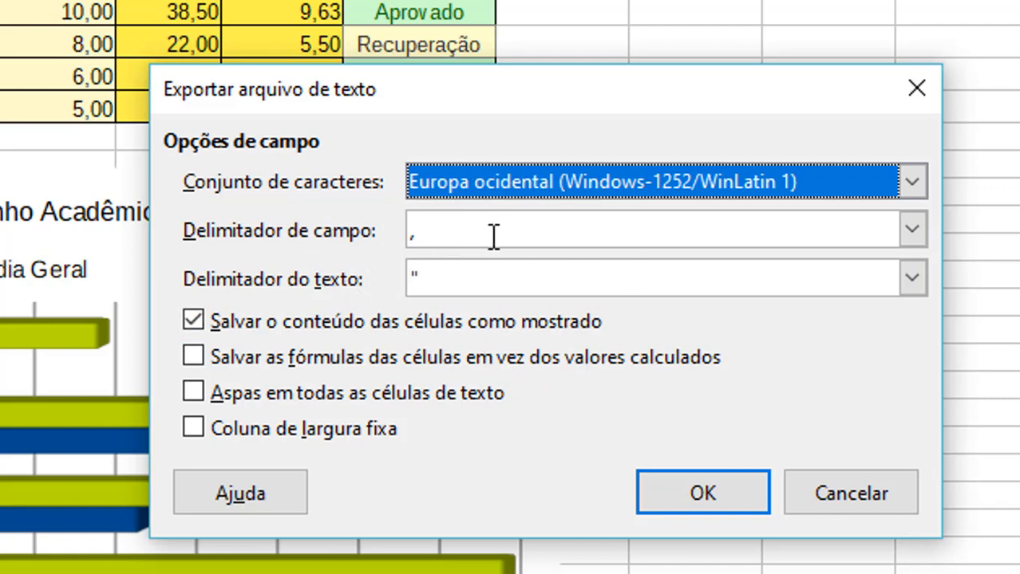
{"action": "left_click", "coordinate": [691, 494]}
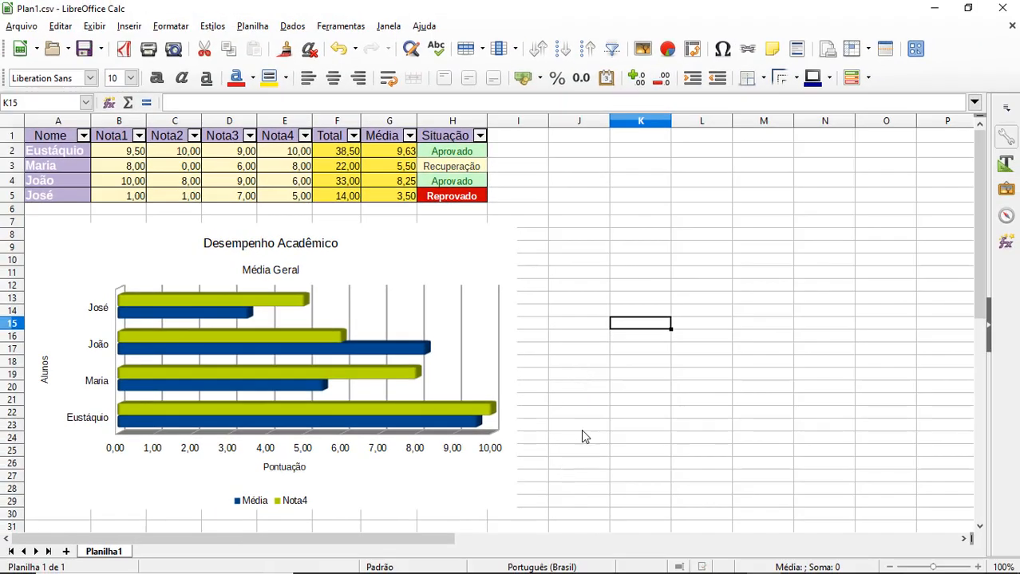
Switch to File Explorer and open Plan1.csv from the Aula6 folder with Bloco de notas.
{"action": "key", "text": "alt+Tab"}
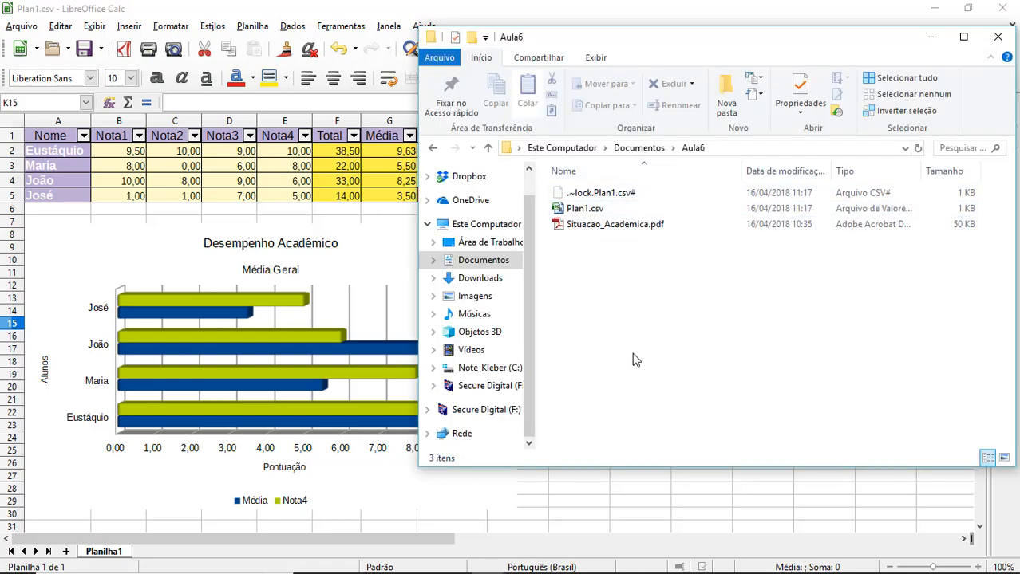
{"action": "right_click", "coordinate": [593, 214]}
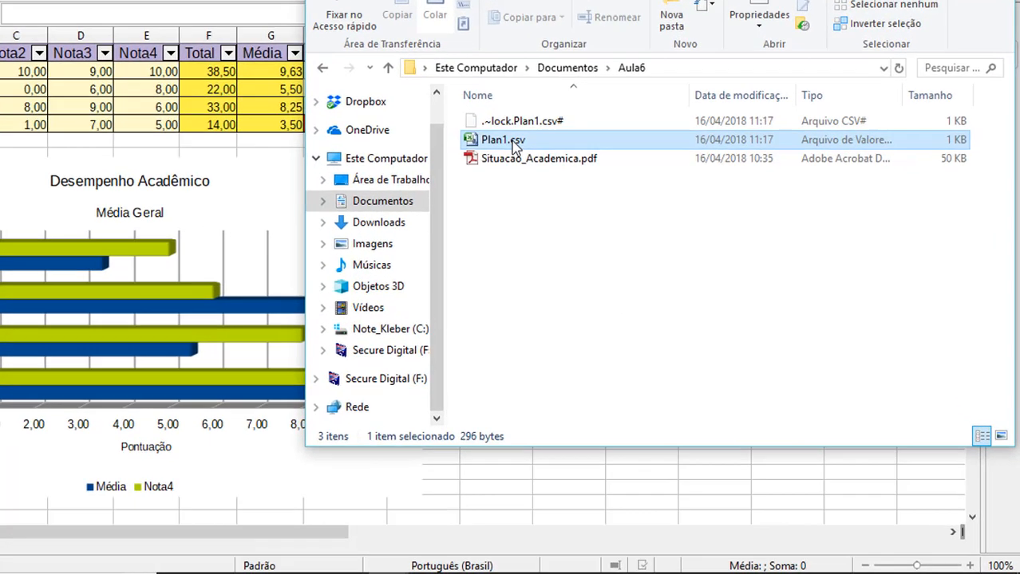
{"action": "mouse_move", "coordinate": [667, 327]}
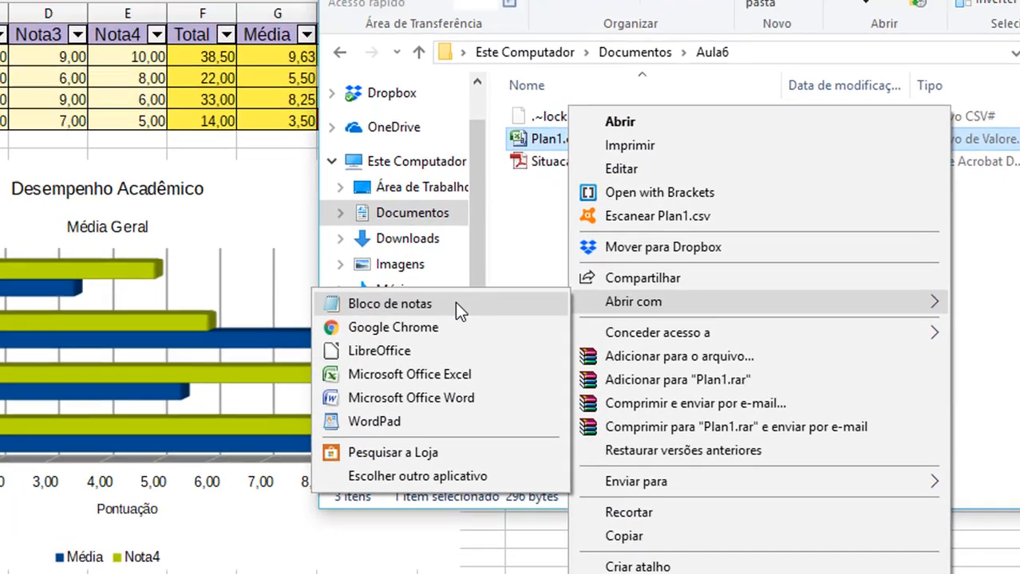
{"action": "left_click", "coordinate": [295, 213]}
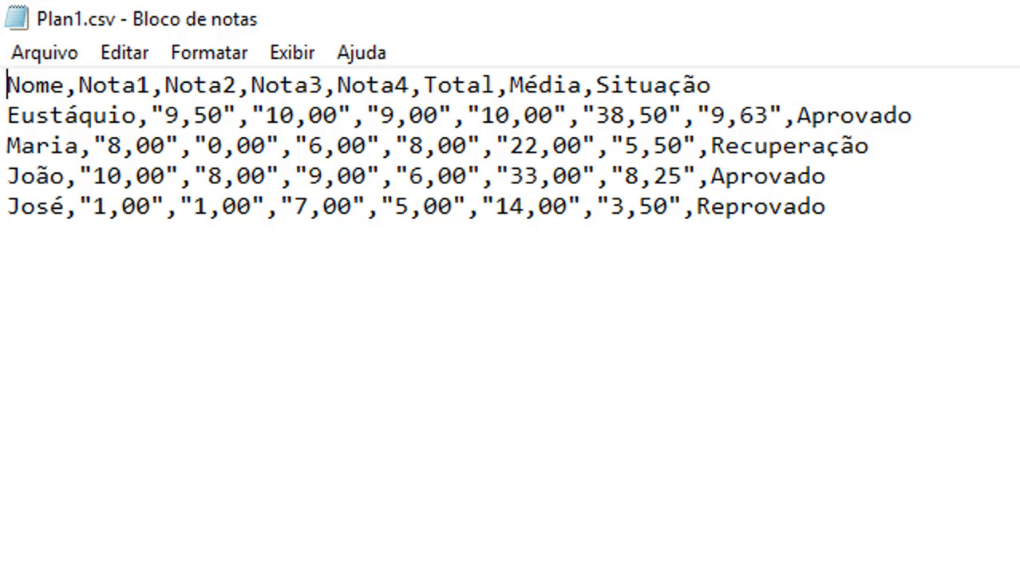
Examine how commas and quotation marks separate the fields in the Plan1.csv text, and close the file.
{"action": "key", "text": "Down"}
{"action": "key", "text": "Down"}
{"action": "key", "text": "Right"}
{"action": "key", "text": "Right"}
{"action": "key", "text": "Right"}
{"action": "key", "text": "Right"}
{"action": "key", "text": "Right"}
{"action": "key", "text": "Right"}
{"action": "key", "text": "Right"}
{"action": "key", "text": "Right"}
{"action": "key", "text": "Right"}
{"action": "key", "text": "Right"}
{"action": "key", "text": "Right"}
{"action": "key", "text": "Down"}
{"action": "key", "text": "Right"}
{"action": "key", "text": "Right"}
{"action": "key", "text": "Right"}
{"action": "key", "text": "Right"}
{"action": "left_click", "coordinate": [223, 115]}
{"action": "left_click_drag", "start_coordinate": [179, 116], "coordinate": [143, 127]}
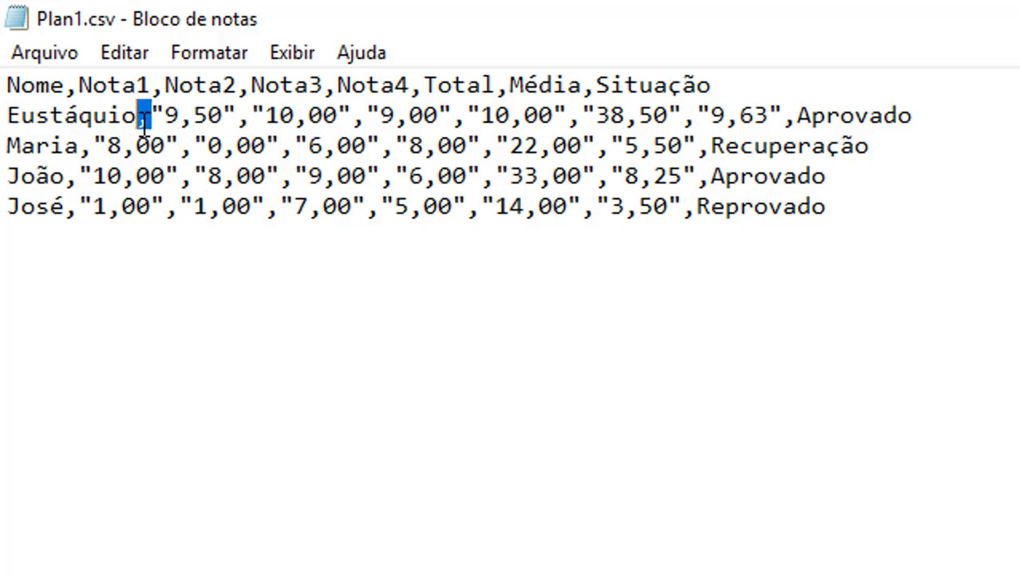
{"action": "left_click", "coordinate": [740, 208]}
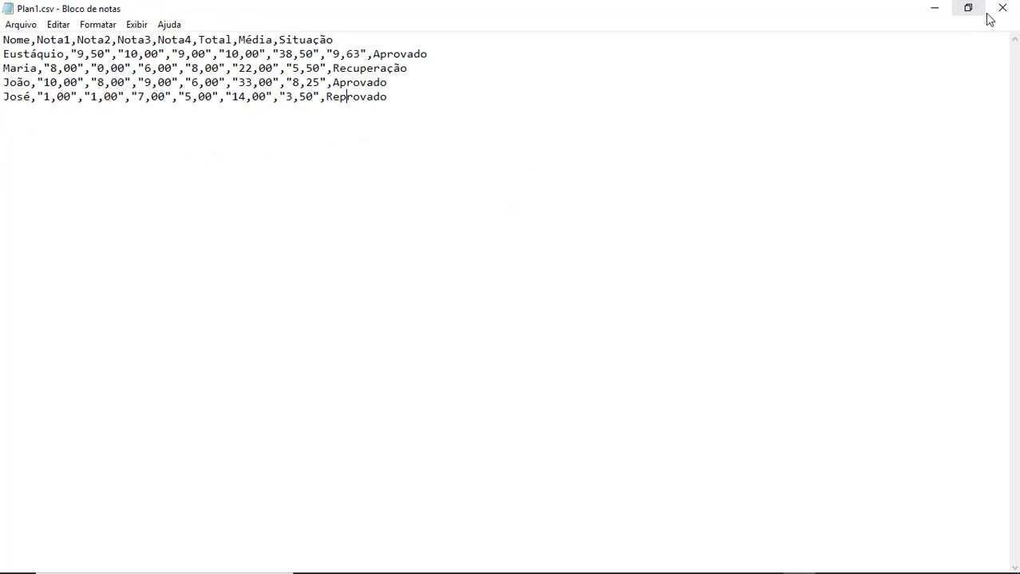
{"action": "left_click", "coordinate": [1000, 9]}
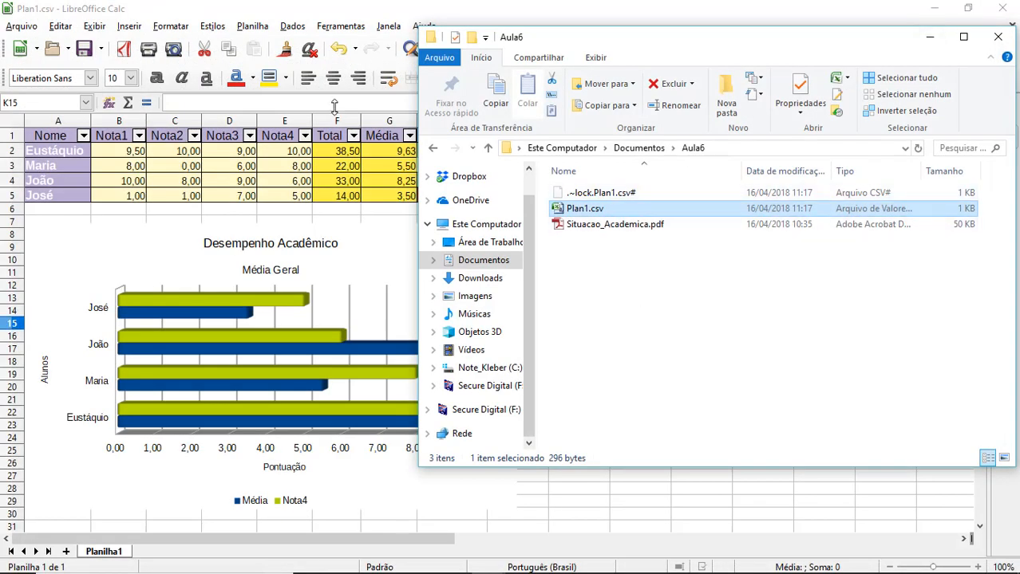
Switch back to LibreOffice Calc and close the Plan1.csv document.
{"action": "left_click", "coordinate": [311, 14]}
{"action": "left_click", "coordinate": [22, 26]}
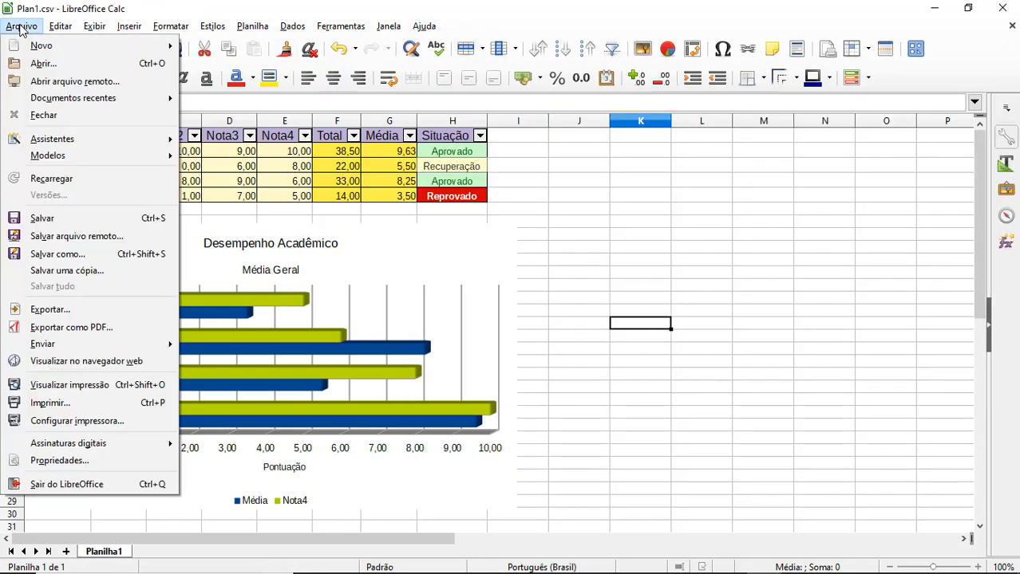
{"action": "left_click", "coordinate": [44, 115]}
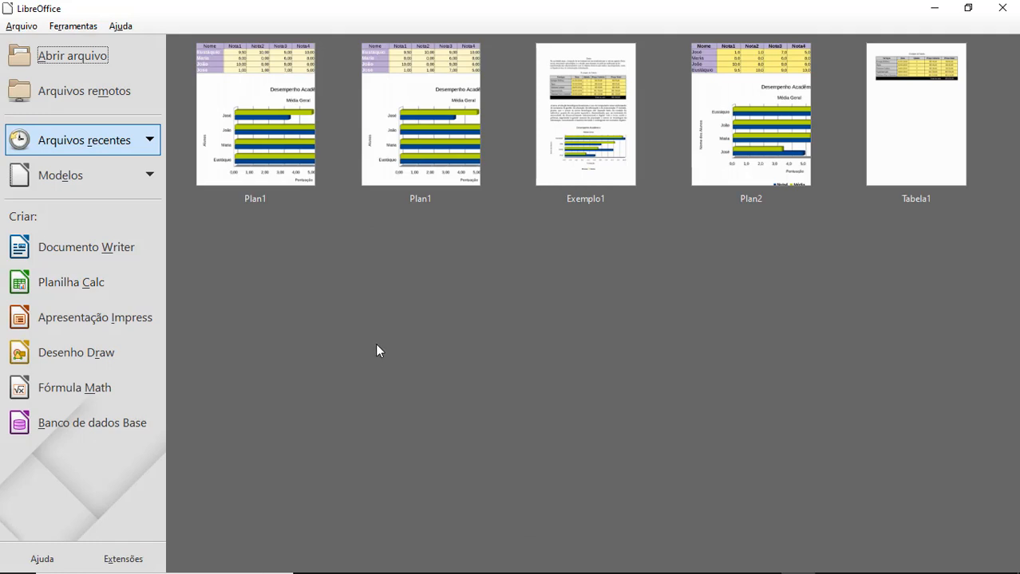
Create a new Calc spreadsheet and open Plan1.csv from the Documentos/Aula6 folder to reach the text import options.
{"action": "left_click", "coordinate": [79, 289]}
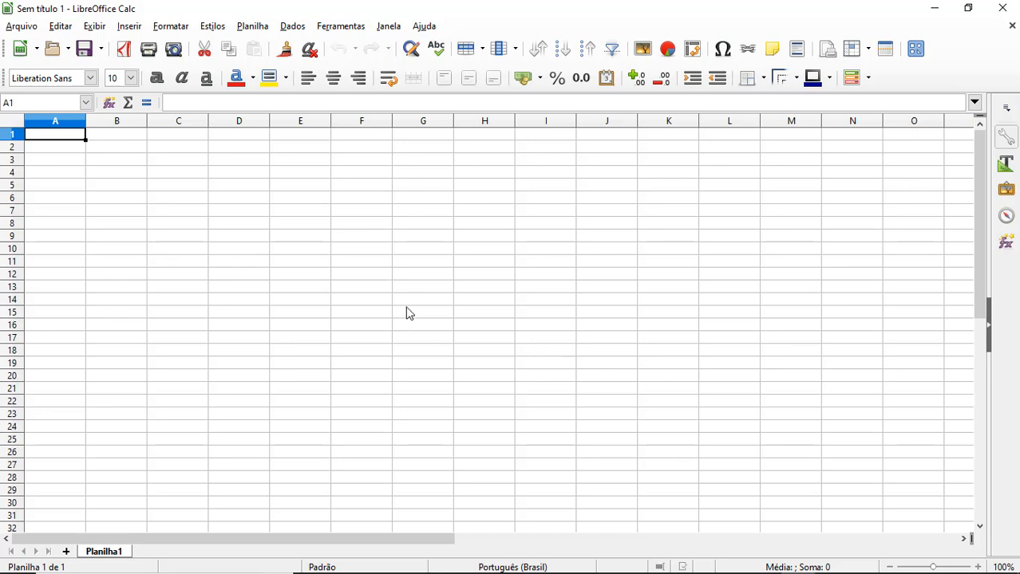
{"action": "left_click", "coordinate": [21, 26]}
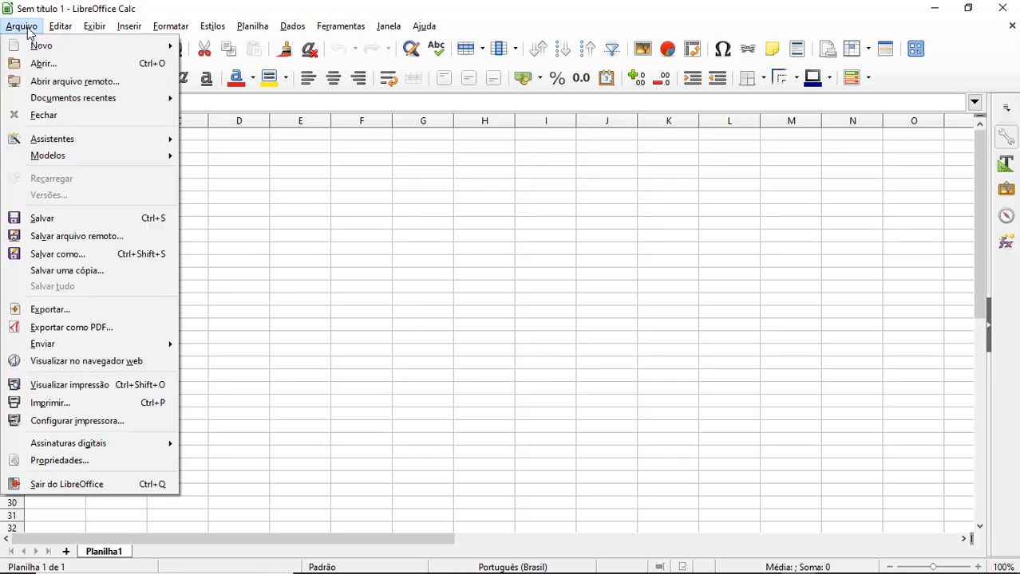
{"action": "left_click", "coordinate": [48, 63]}
{"action": "left_click", "coordinate": [339, 144]}
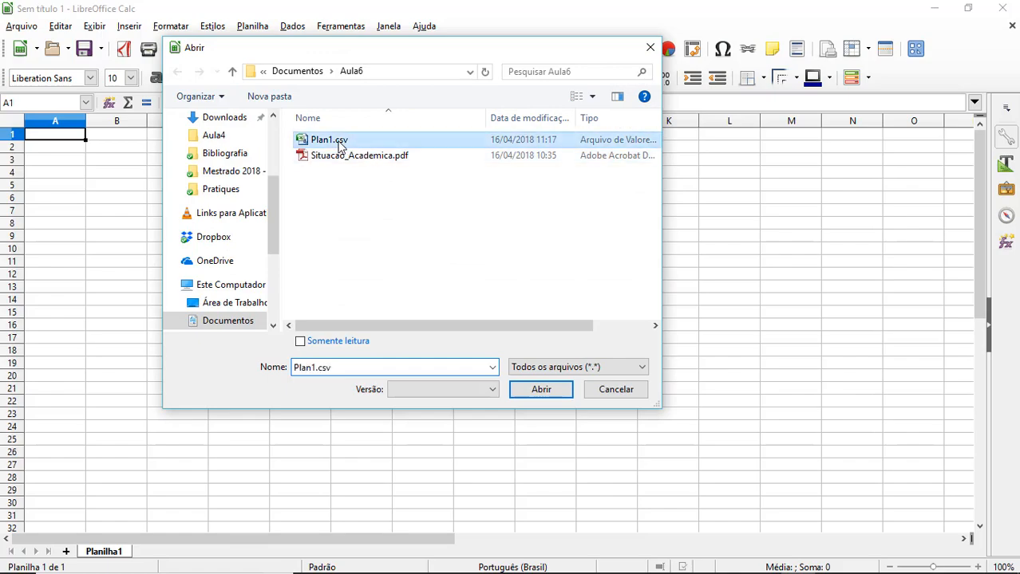
{"action": "left_click", "coordinate": [541, 393]}
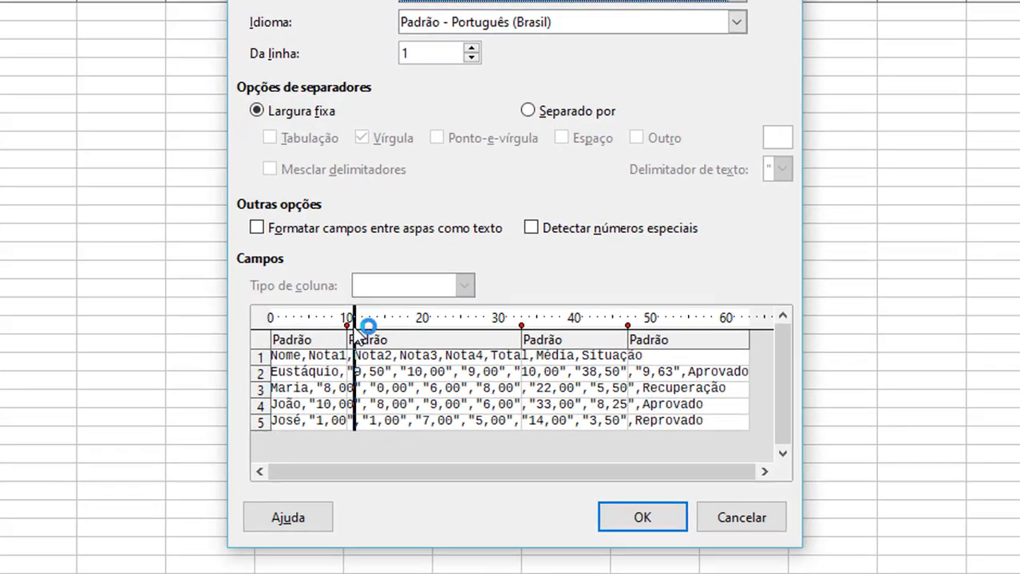
Try a fixed-width column break, then set the import to separated fields and test the comma separator off and on.
{"action": "left_click_drag", "start_coordinate": [355, 329], "coordinate": [349, 322]}
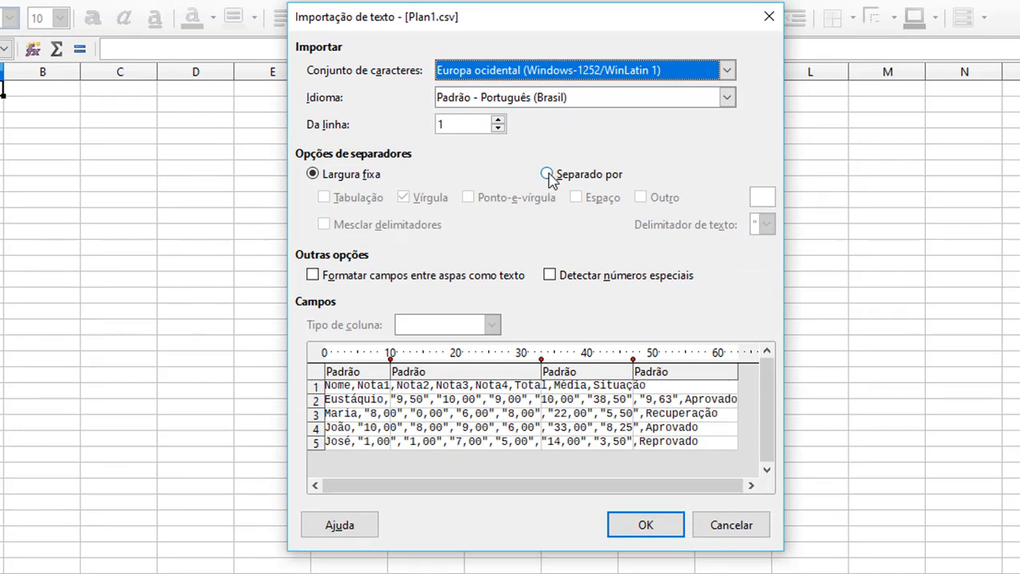
{"action": "left_click", "coordinate": [546, 174]}
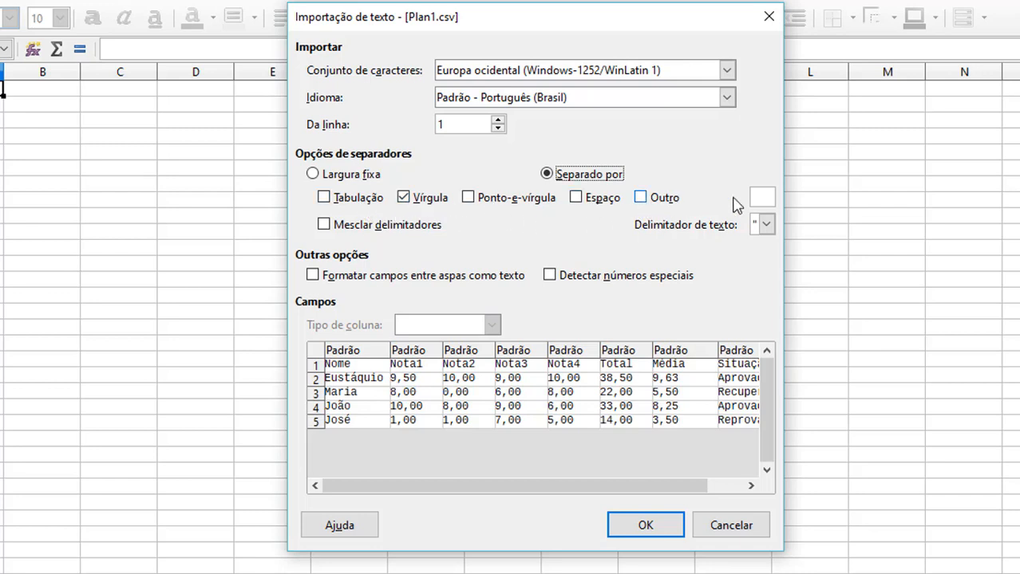
{"action": "left_click", "coordinate": [403, 199]}
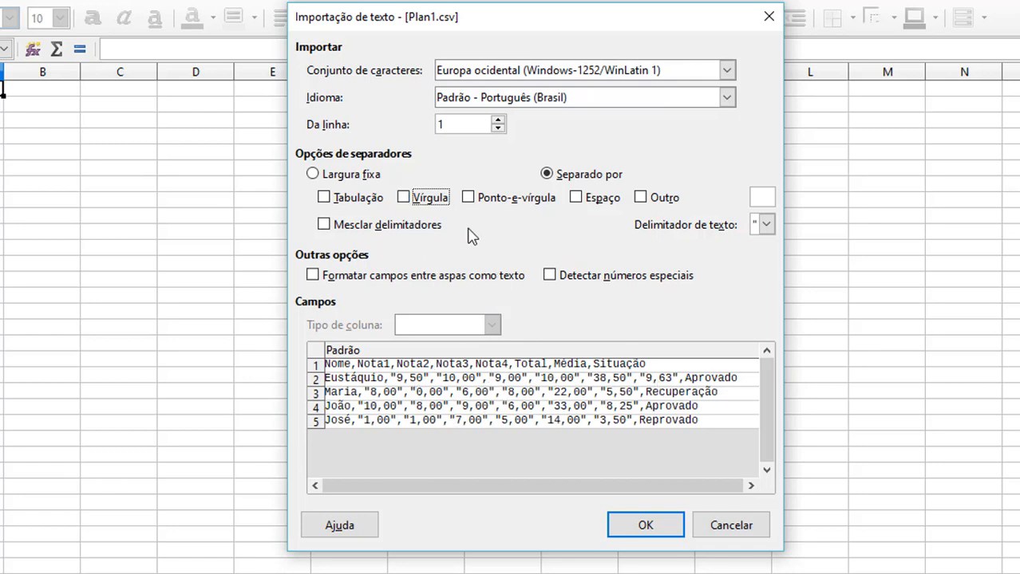
{"action": "left_click", "coordinate": [405, 198]}
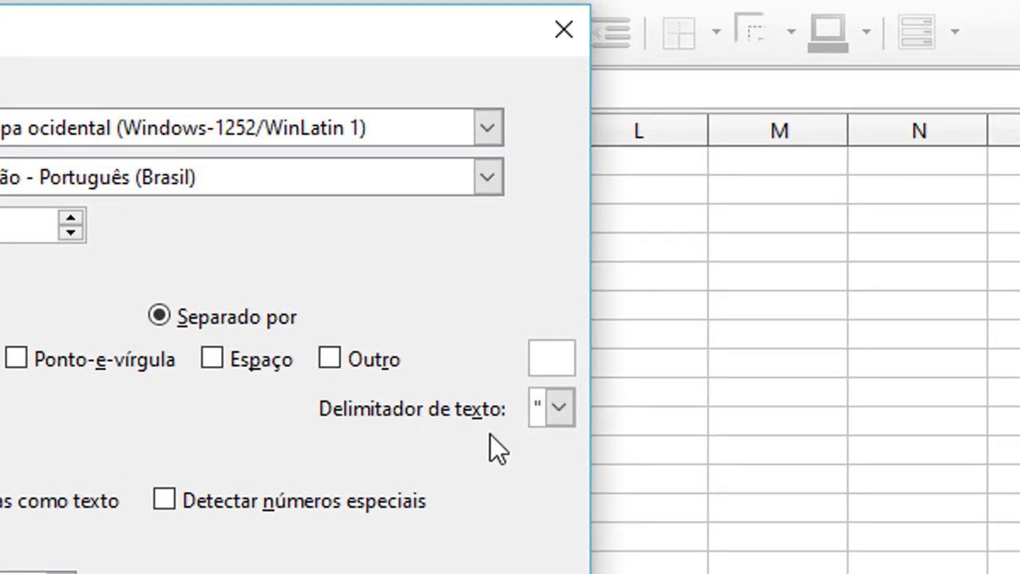
Try the single quote as the text delimiter and examine how the preview splits the fields across all columns.
{"action": "left_click", "coordinate": [568, 416]}
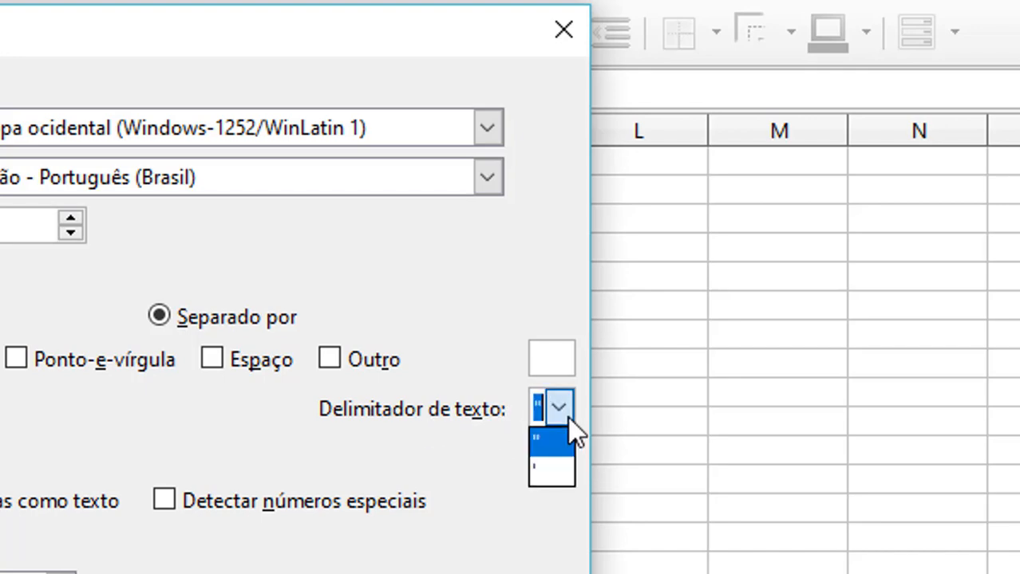
{"action": "left_click", "coordinate": [561, 465]}
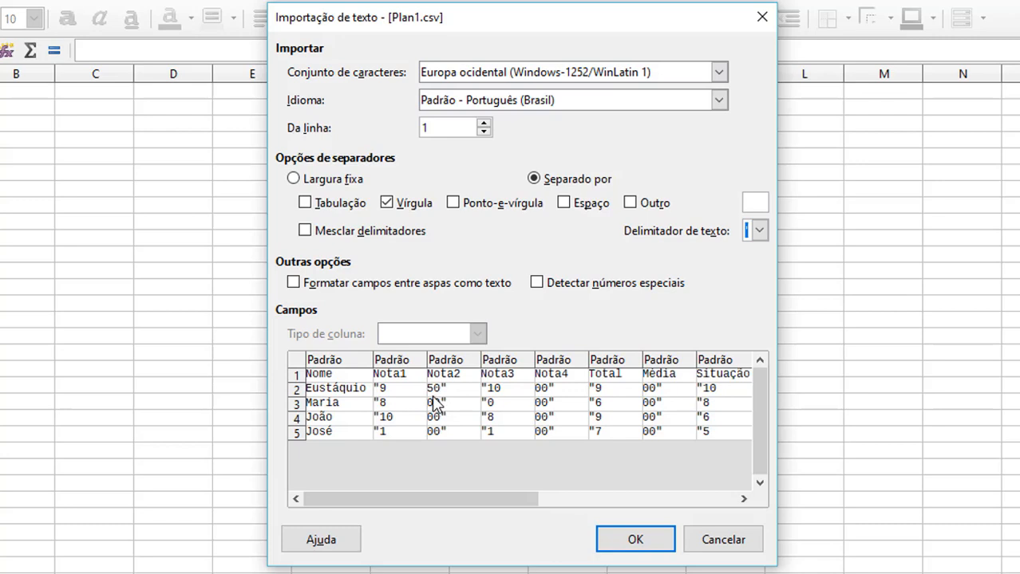
{"action": "left_click_drag", "start_coordinate": [488, 499], "coordinate": [708, 501]}
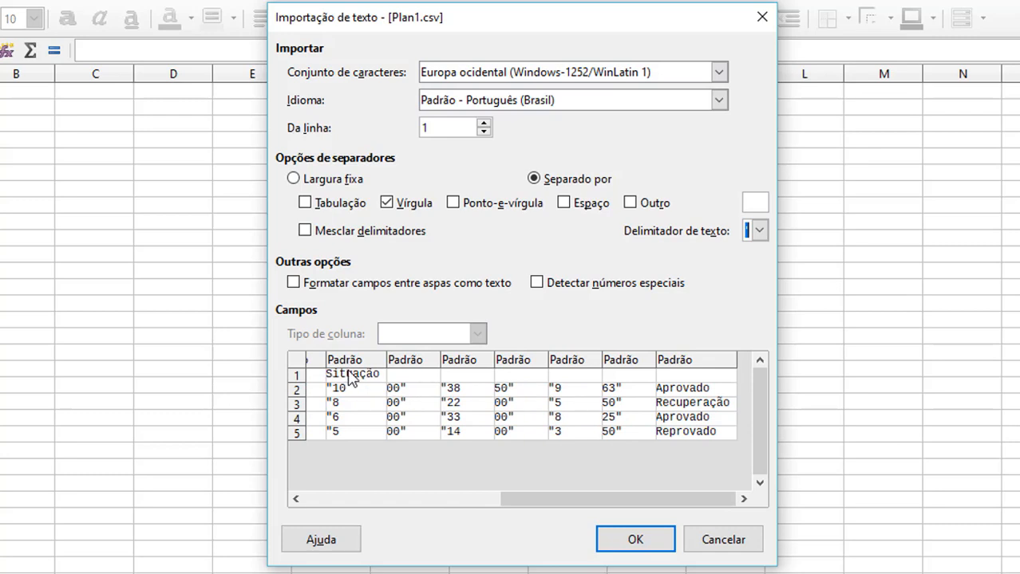
{"action": "left_click_drag", "start_coordinate": [619, 500], "coordinate": [406, 500]}
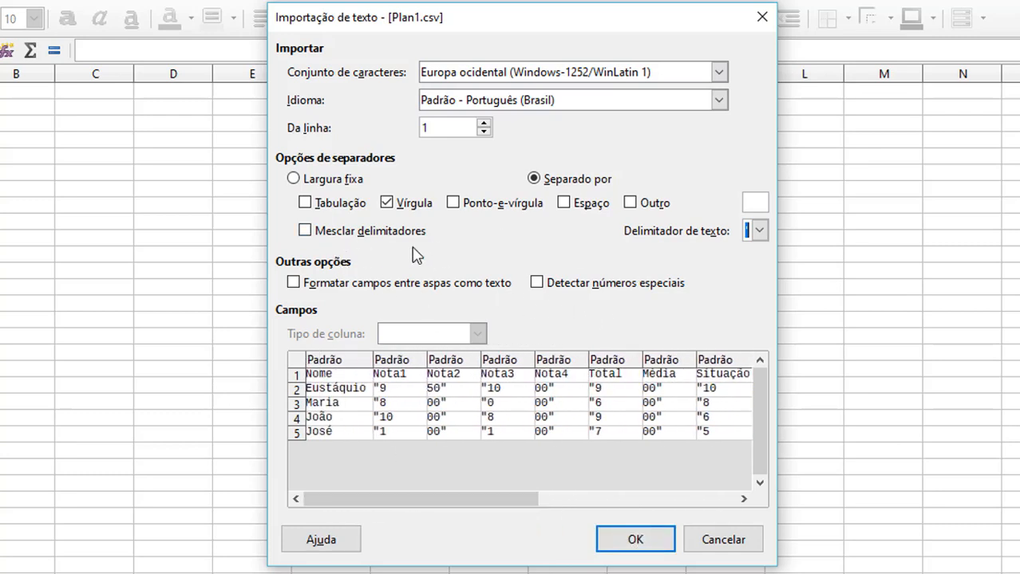
Set the text delimiter to the double quote and import Plan1.csv.
{"action": "left_click", "coordinate": [763, 229]}
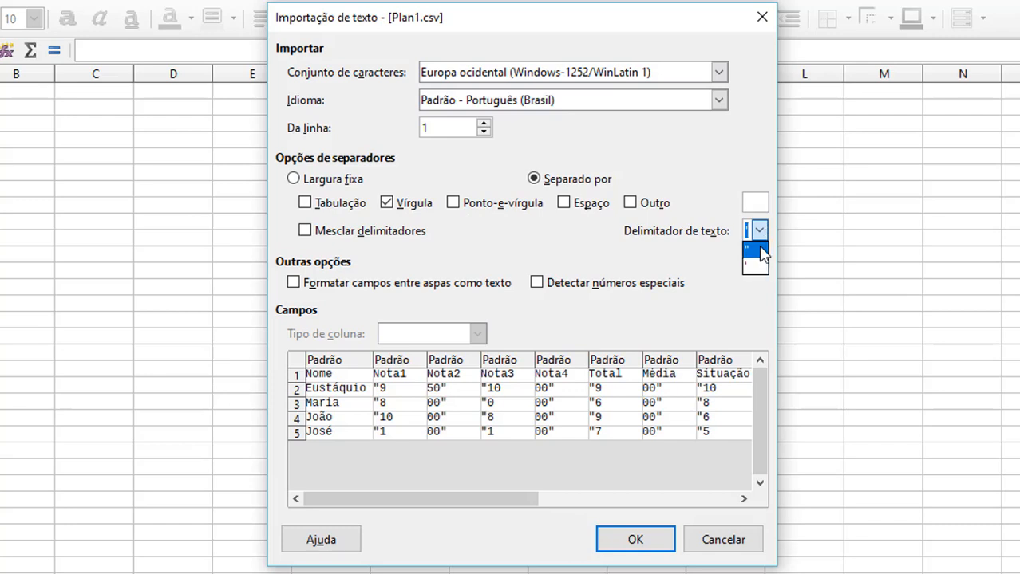
{"action": "left_click", "coordinate": [760, 249]}
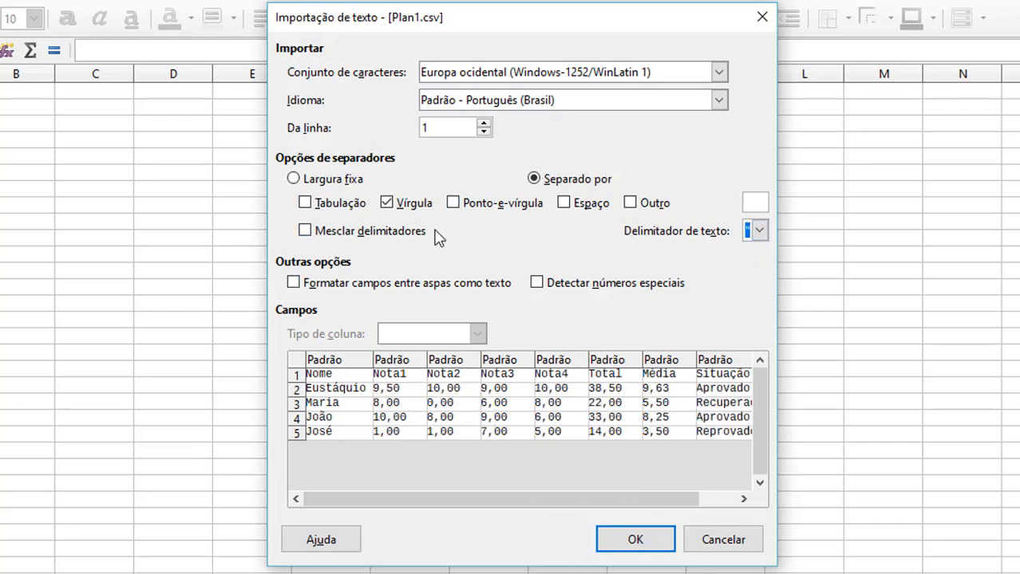
{"action": "left_click", "coordinate": [636, 547]}
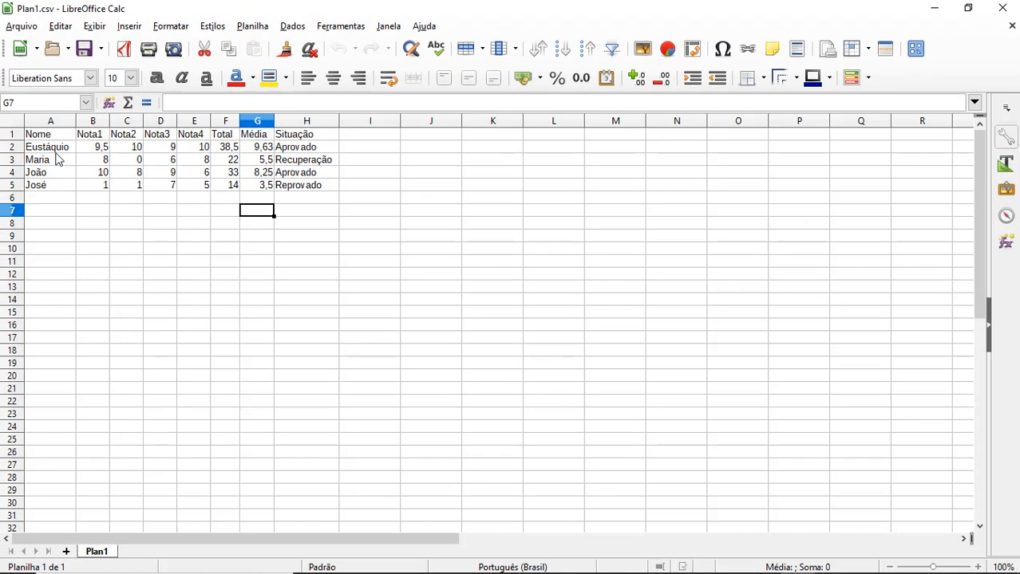
Examine the imported names, the Nota1 to Nota3 columns and the Situação column.
{"action": "left_click", "coordinate": [56, 152]}
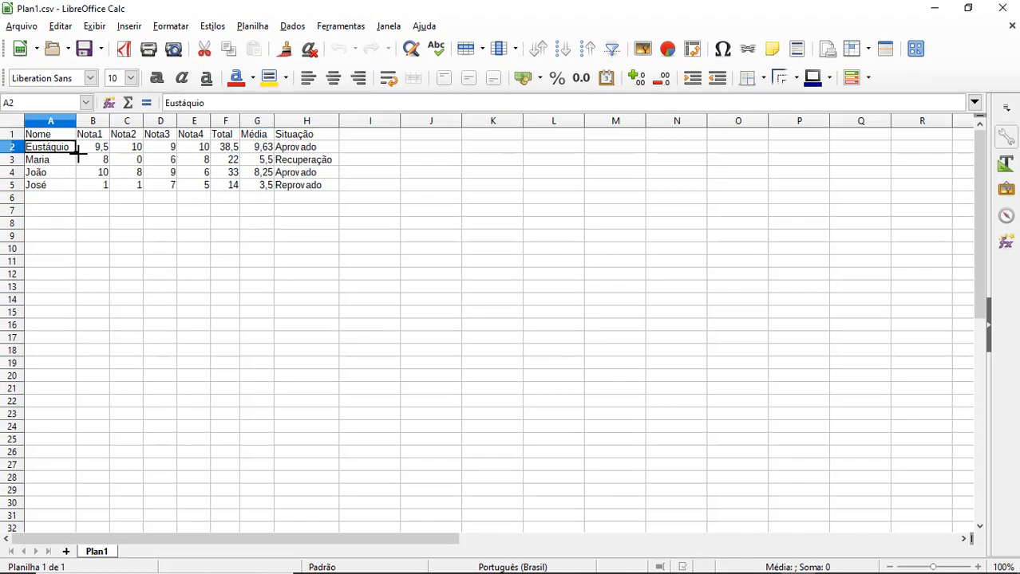
{"action": "left_click_drag", "start_coordinate": [83, 151], "coordinate": [91, 188]}
{"action": "left_click_drag", "start_coordinate": [124, 148], "coordinate": [123, 189]}
{"action": "left_click_drag", "start_coordinate": [163, 148], "coordinate": [164, 192]}
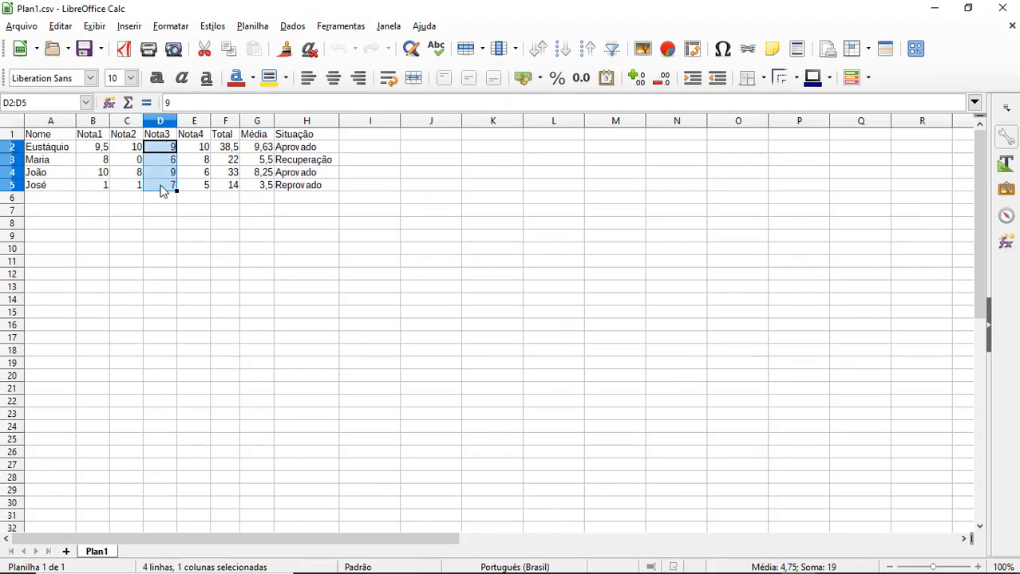
{"action": "left_click", "coordinate": [310, 188]}
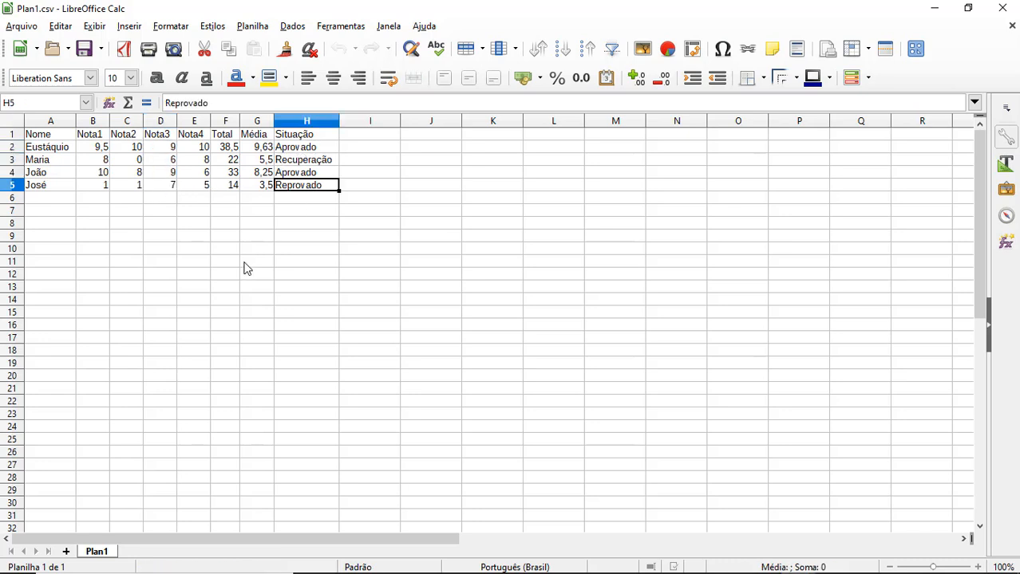
{"action": "left_click", "coordinate": [288, 239]}
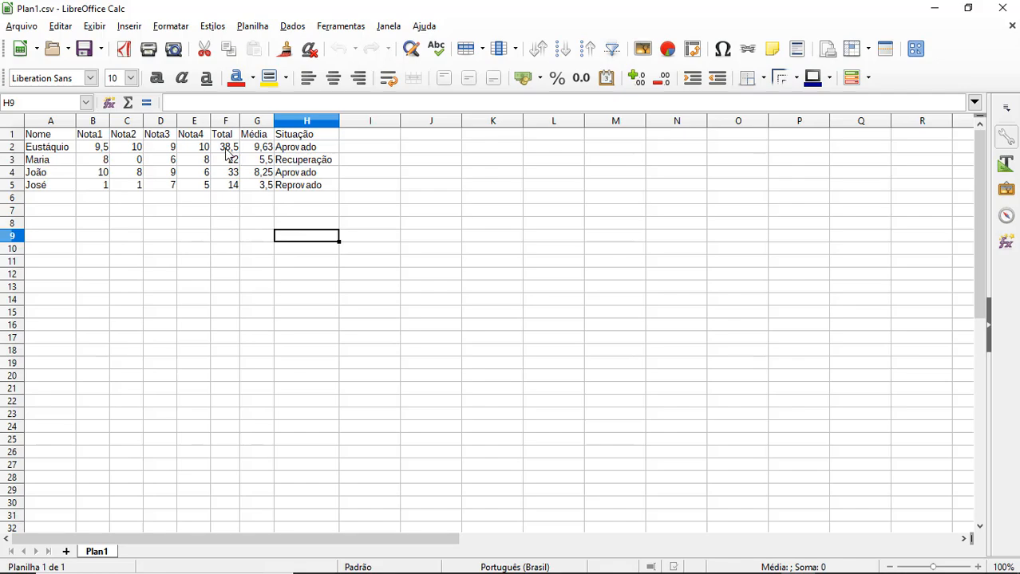
Check whether the Total and Média cells contain formulas or plain values, and compare the first student's total with the four grades.
{"action": "left_click_drag", "start_coordinate": [225, 147], "coordinate": [227, 189]}
{"action": "left_click", "coordinate": [257, 173]}
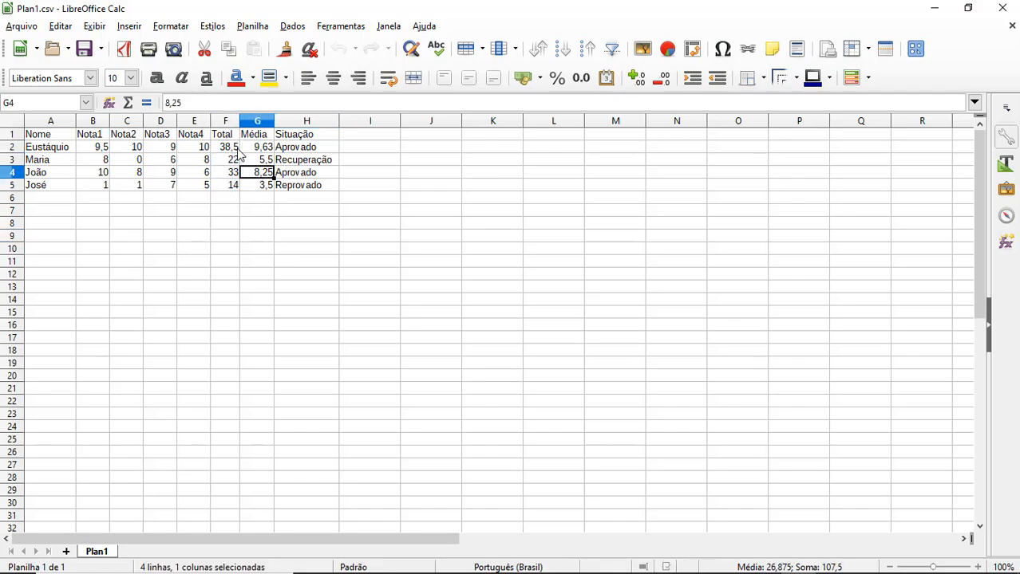
{"action": "left_click", "coordinate": [230, 147]}
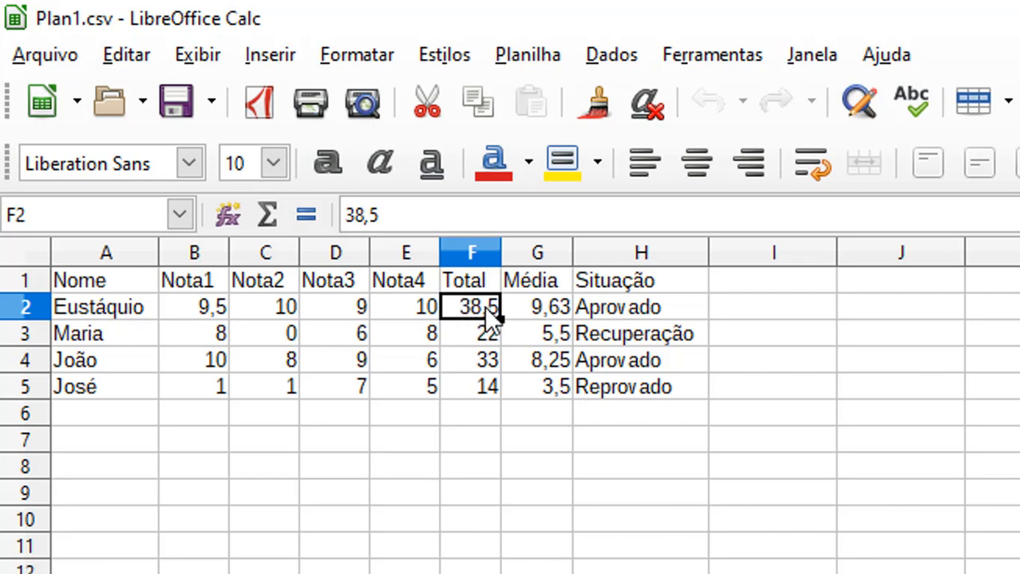
{"action": "left_click", "coordinate": [195, 315]}
{"action": "left_click", "coordinate": [259, 313]}
{"action": "left_click", "coordinate": [335, 307]}
{"action": "left_click", "coordinate": [410, 311]}
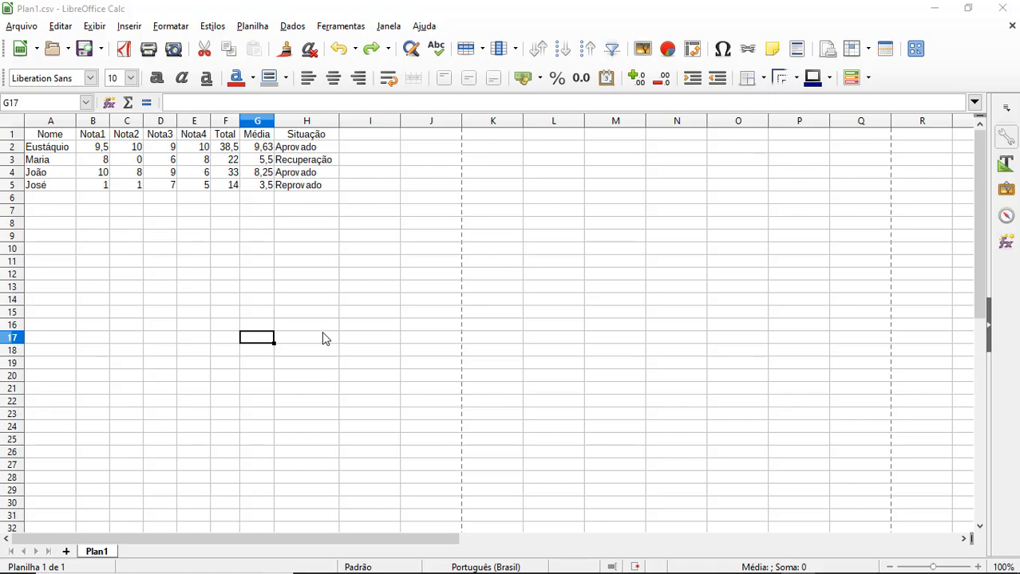
Undo the centred alignment of the header row.
{"action": "left_click", "coordinate": [261, 284]}
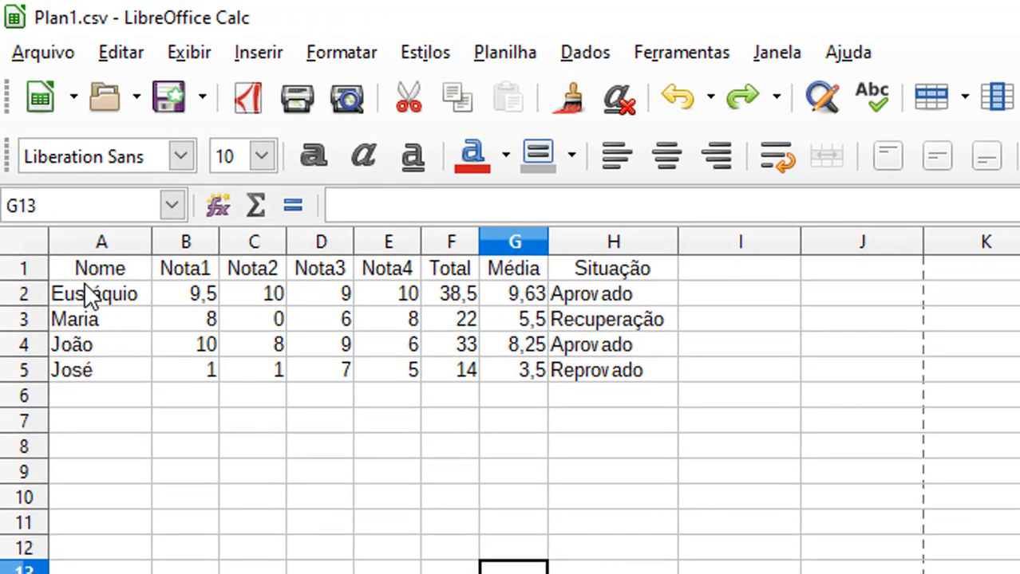
{"action": "key", "text": "ctrl+z"}
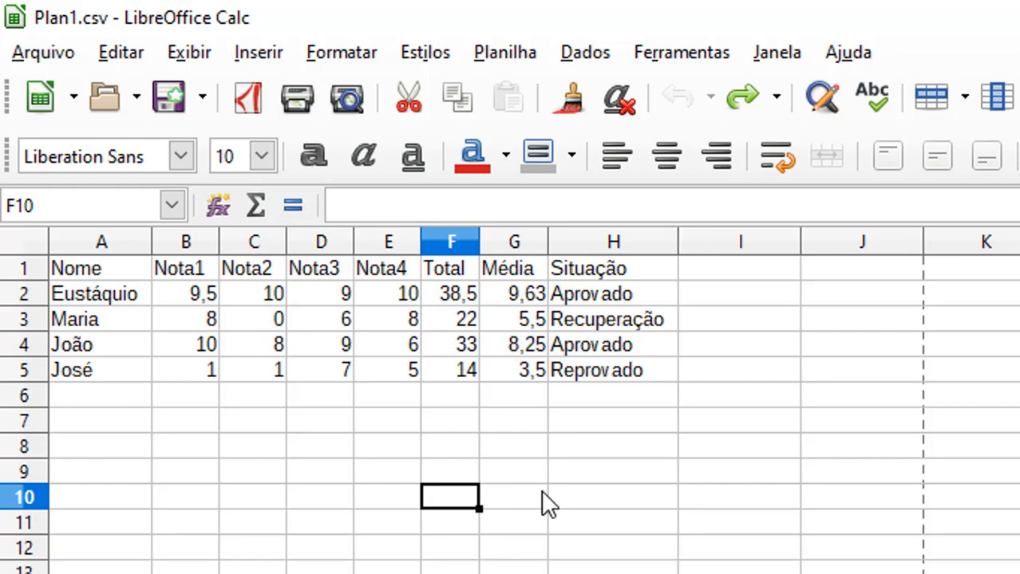
Start recording a macro and move the floating recording window clear of the grades table.
{"action": "left_click", "coordinate": [689, 52]}
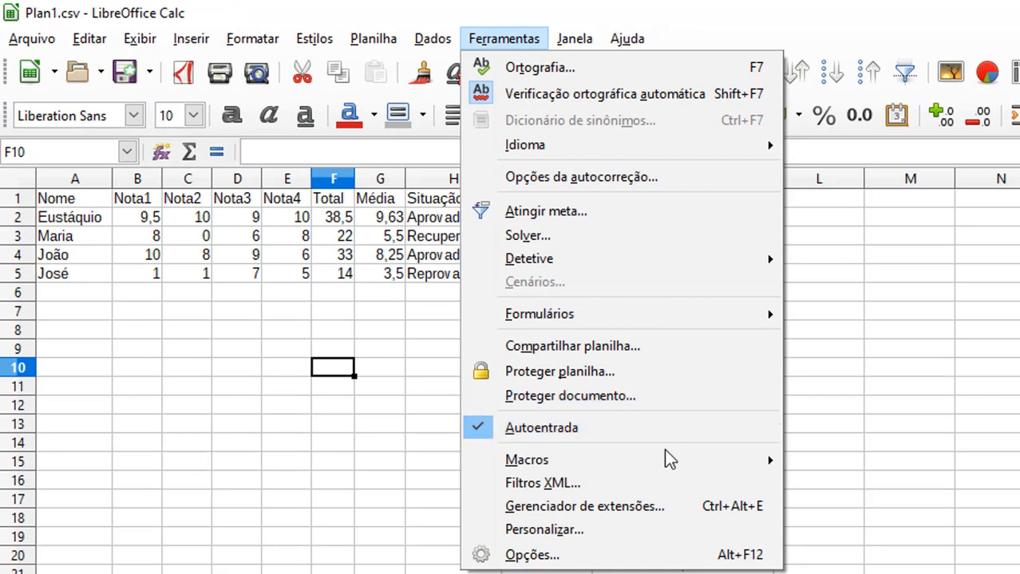
{"action": "mouse_move", "coordinate": [667, 461]}
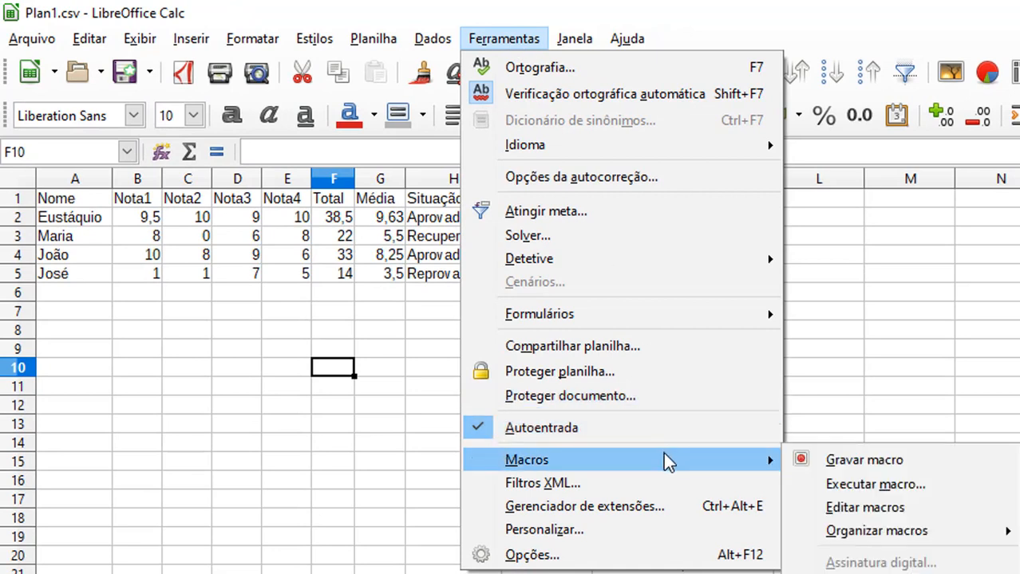
{"action": "left_click", "coordinate": [839, 461]}
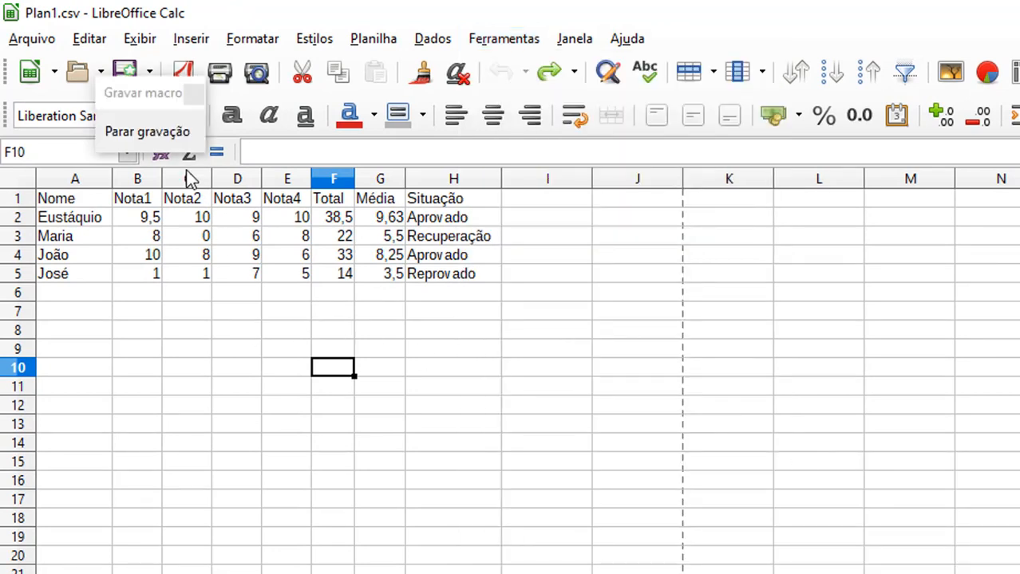
{"action": "left_click_drag", "start_coordinate": [160, 93], "coordinate": [1013, 264]}
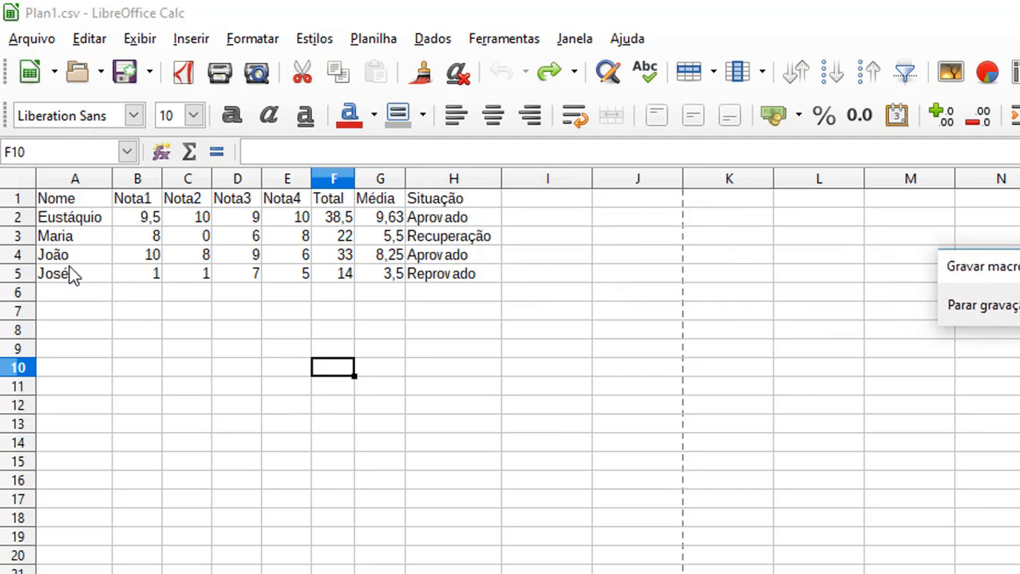
Format the whole of row 1 with centred alignment, bold text and a grey background, and stop the macro recording.
{"action": "left_click", "coordinate": [65, 201]}
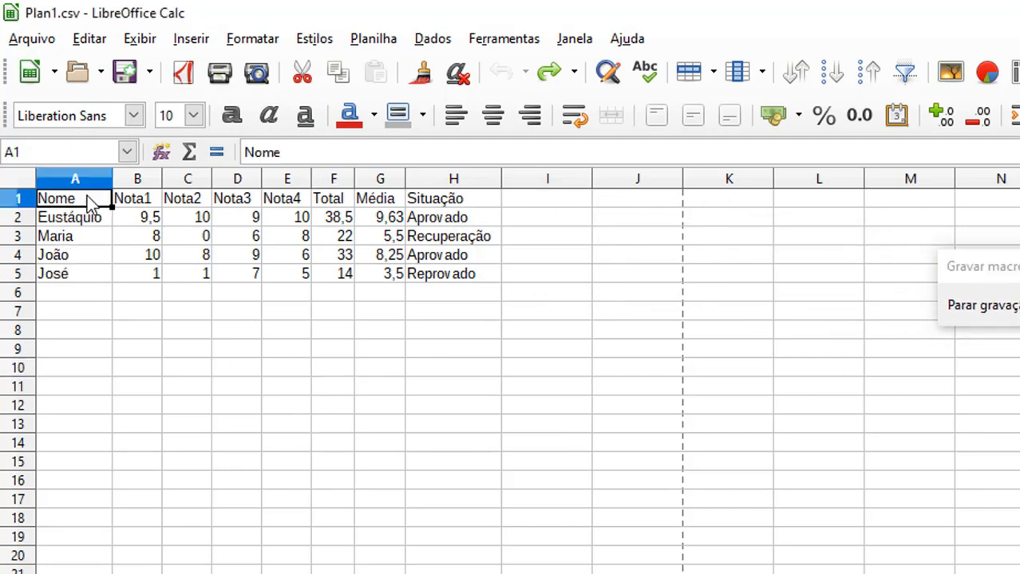
{"action": "left_click", "coordinate": [30, 201]}
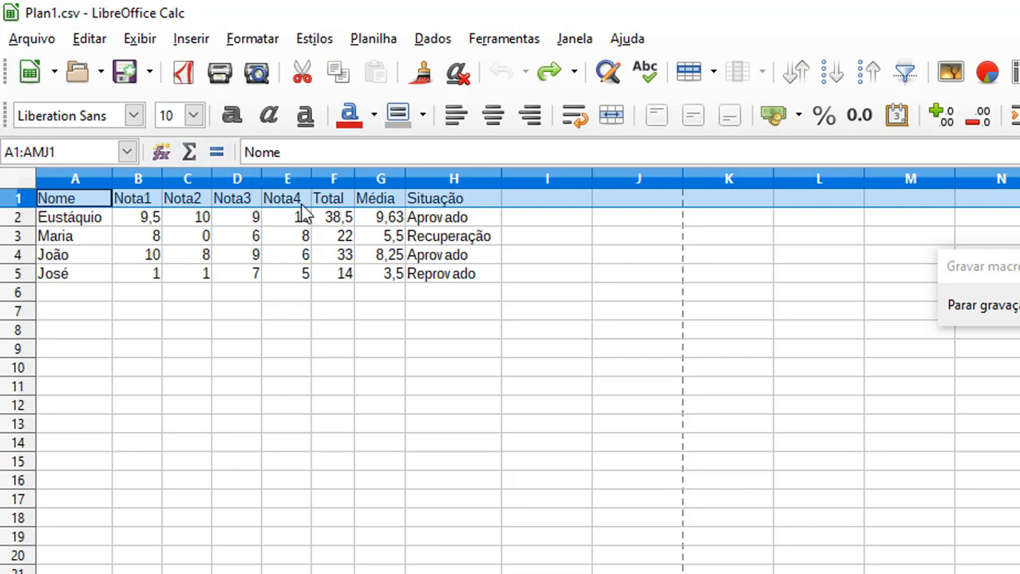
{"action": "left_click", "coordinate": [494, 119]}
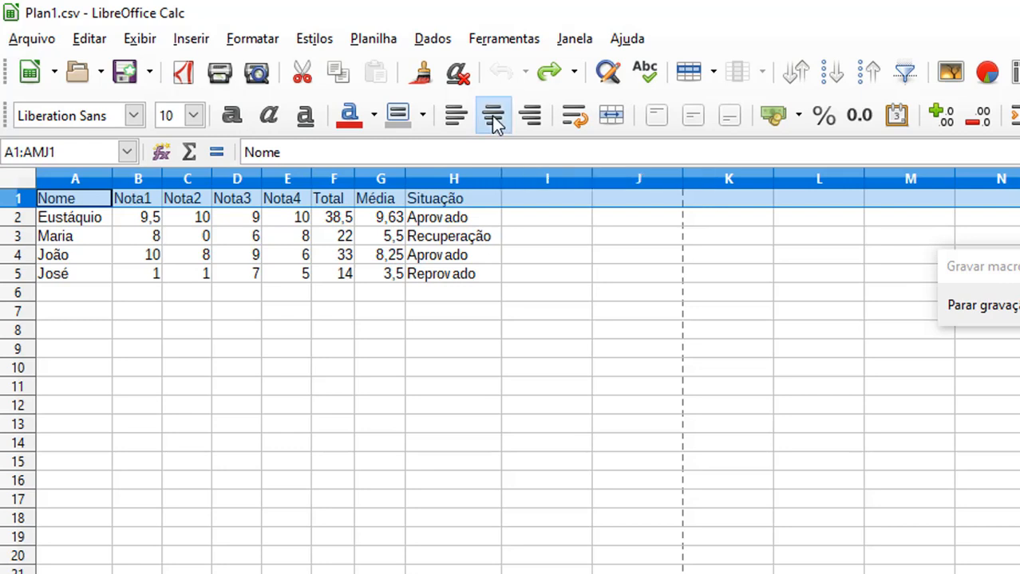
{"action": "left_click", "coordinate": [232, 117]}
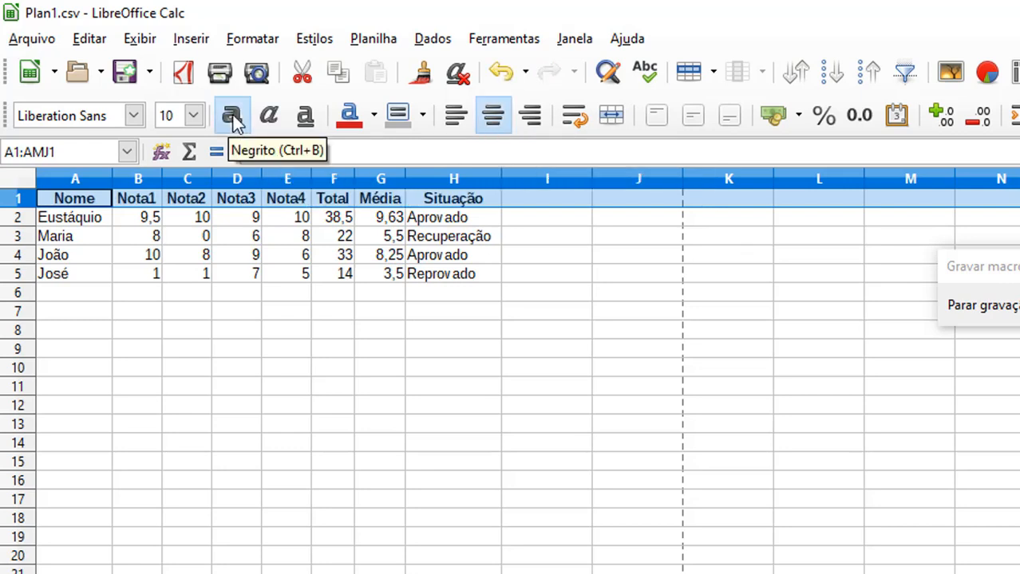
{"action": "left_click", "coordinate": [424, 116]}
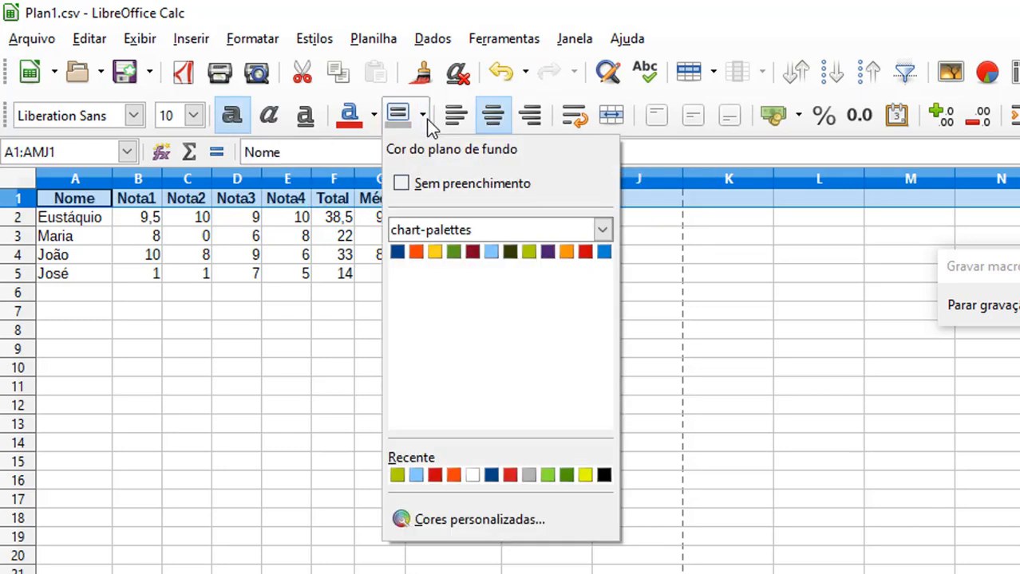
{"action": "left_click", "coordinate": [529, 477]}
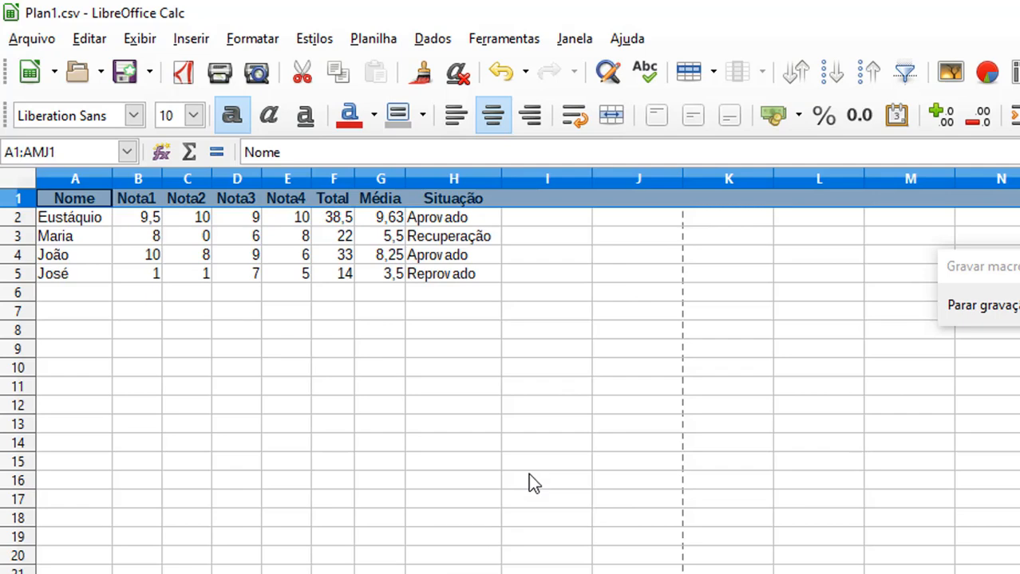
{"action": "left_click", "coordinate": [965, 305]}
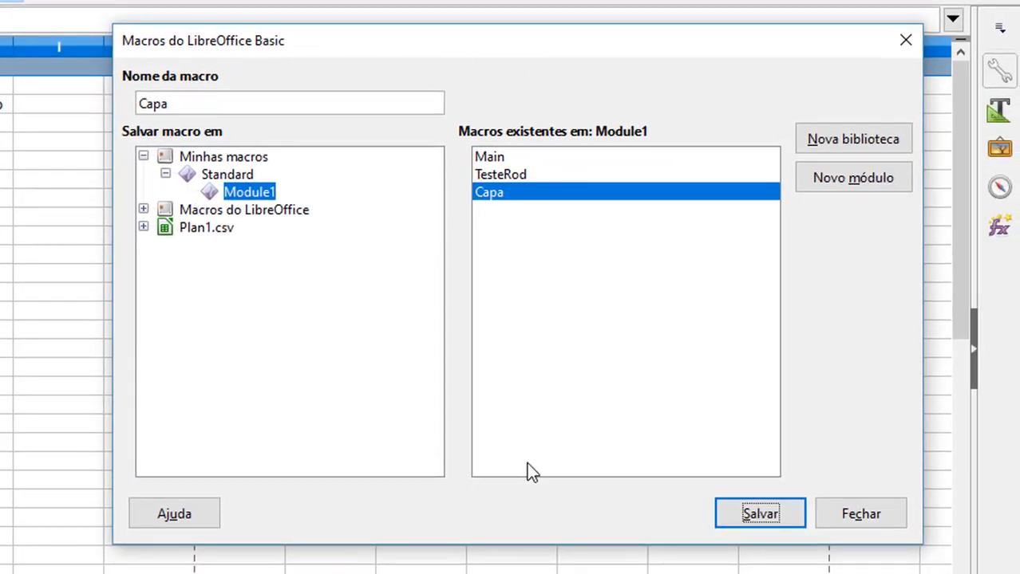
Name the recorded macro FormatarTituloColuna and save it in Module1 of the Standard library under Minhas macros.
{"action": "left_click_drag", "start_coordinate": [189, 102], "coordinate": [96, 101]}
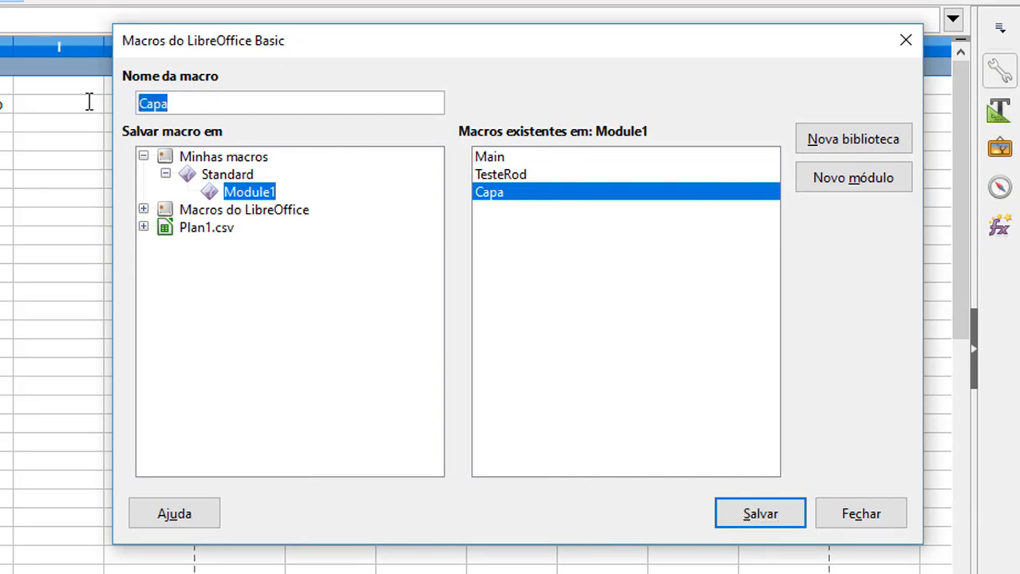
{"action": "type", "text": "F"}
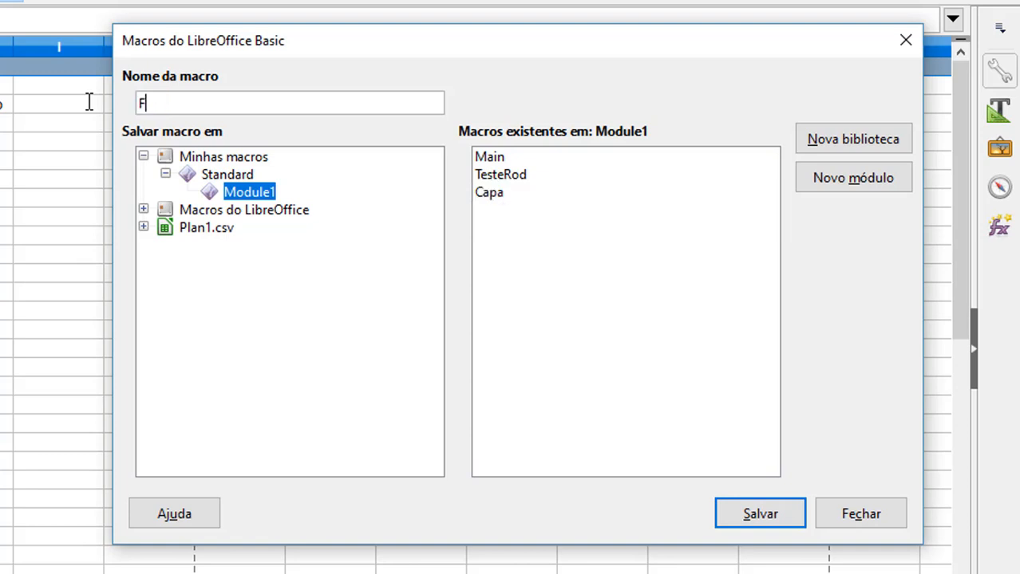
{"action": "type", "text": "ormatarTitulo"}
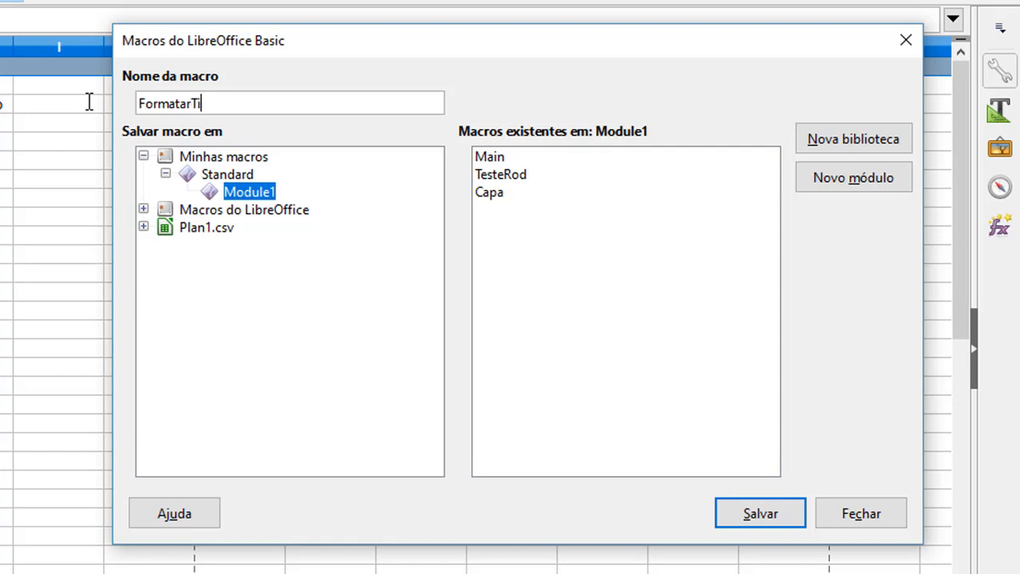
{"action": "type", "text": "Coluna"}
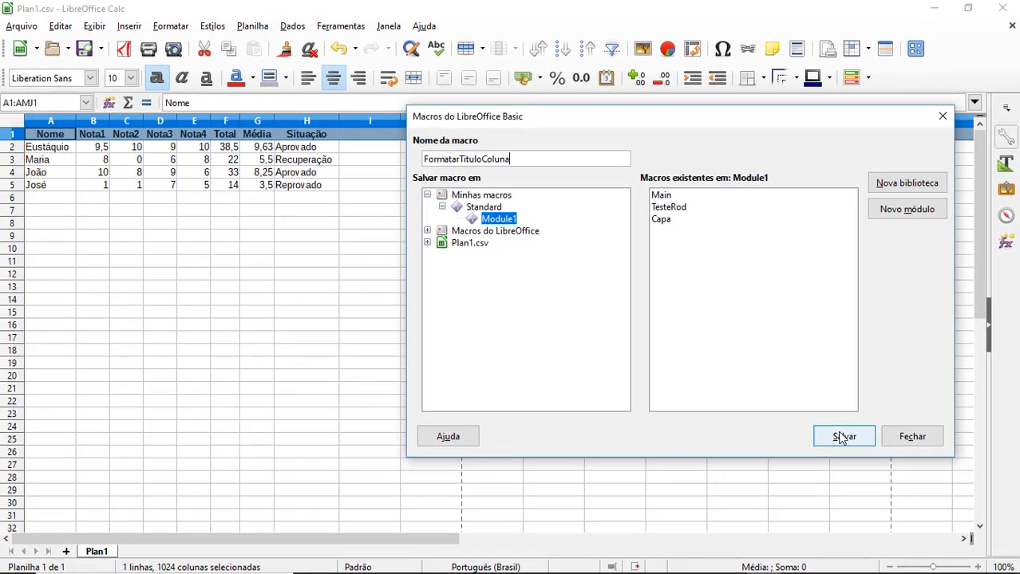
{"action": "left_click", "coordinate": [827, 451]}
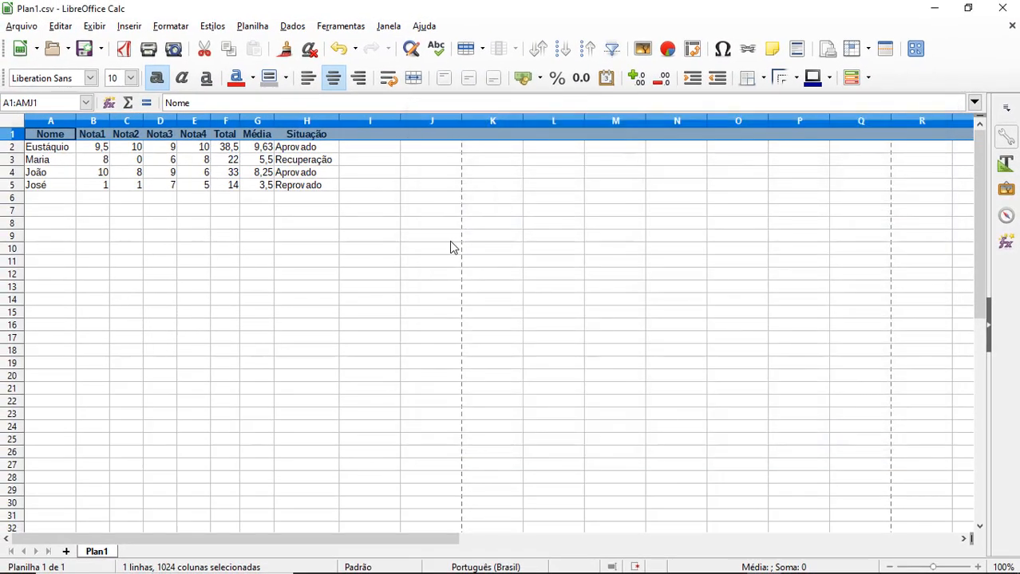
{"action": "left_click", "coordinate": [233, 300]}
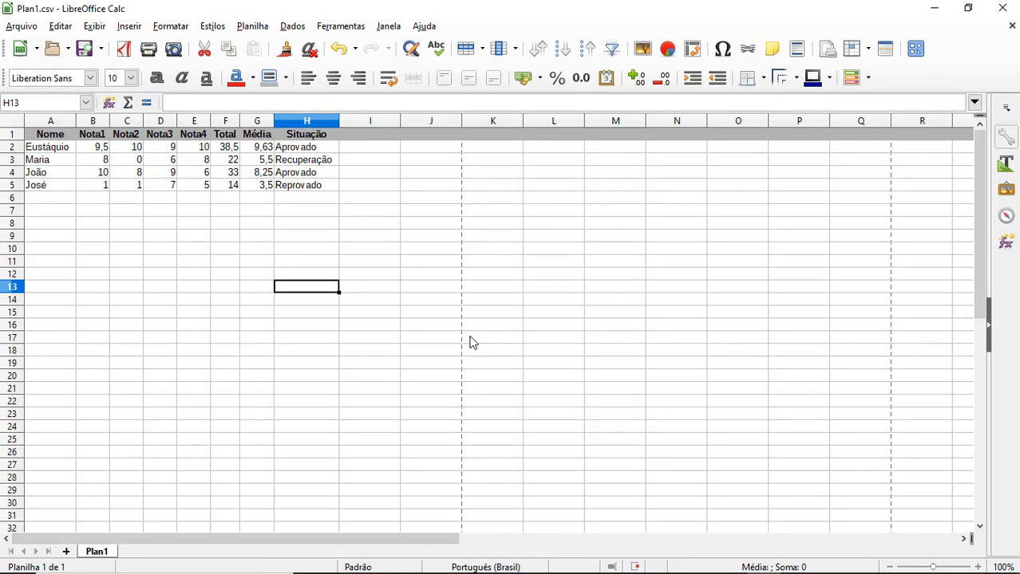
Create a new spreadsheet and enter the column headings Data, Hora, Evento and Pessoas in cells A1 to D1.
{"action": "left_click", "coordinate": [21, 52]}
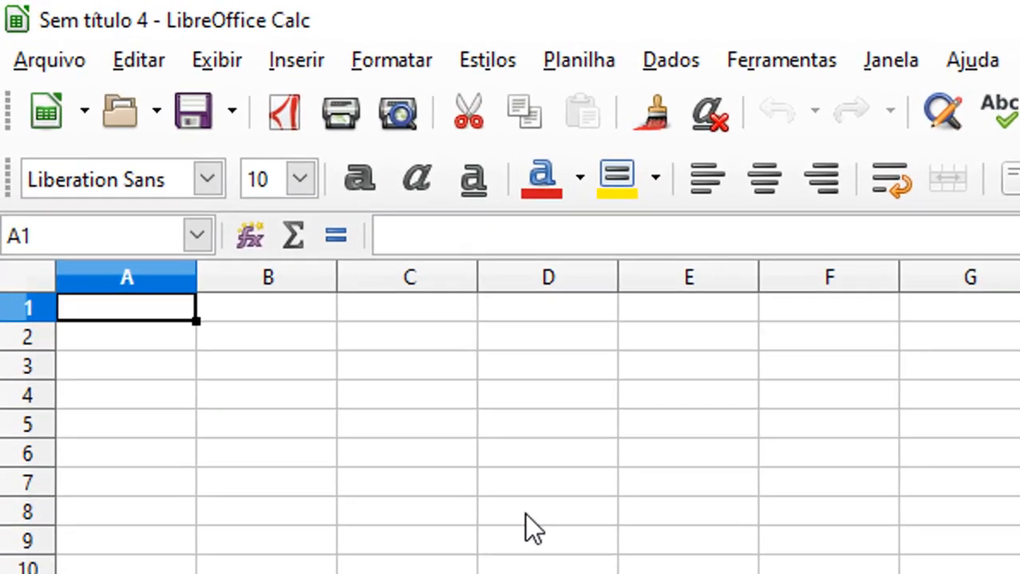
{"action": "type", "text": "Data"}
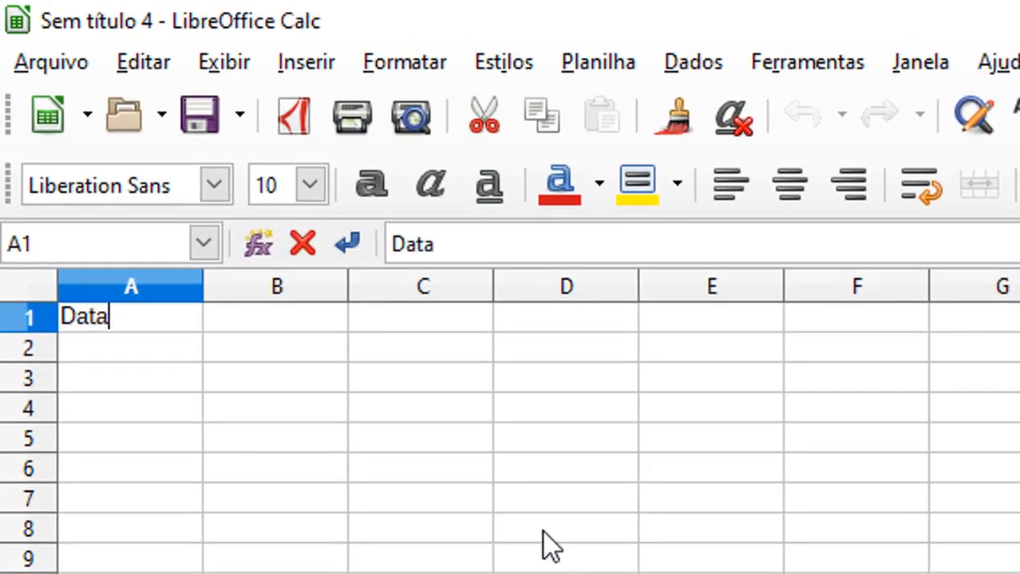
{"action": "key", "text": "Tab"}
{"action": "type", "text": "Hora"}
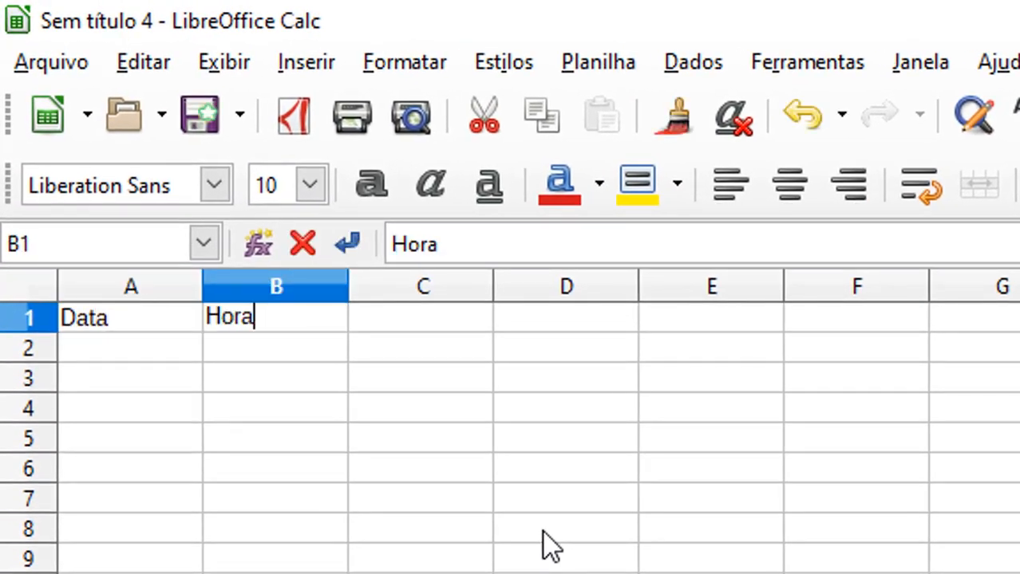
{"action": "key", "text": "Tab"}
{"action": "type", "text": "Evento"}
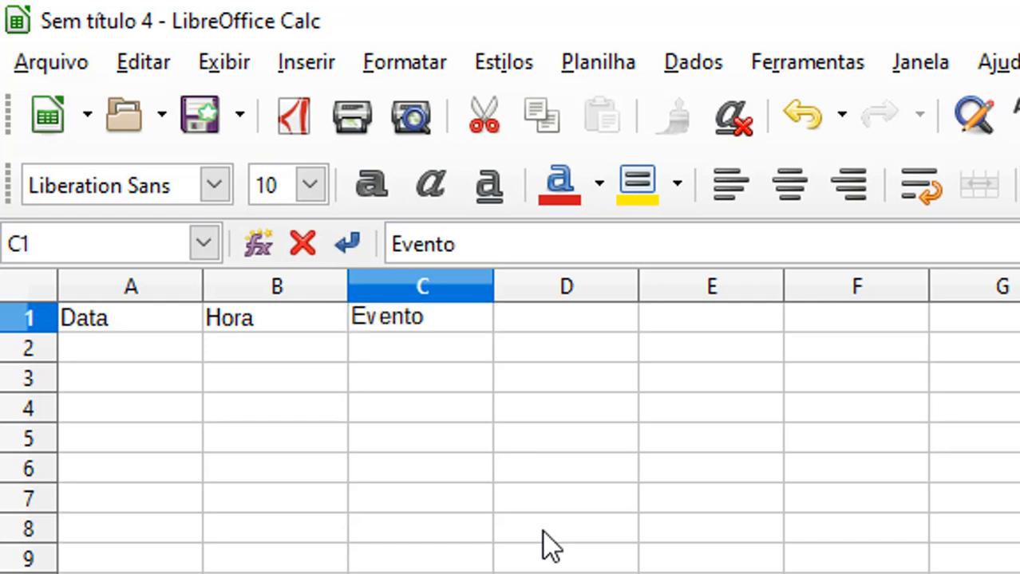
{"action": "key", "text": "Tab"}
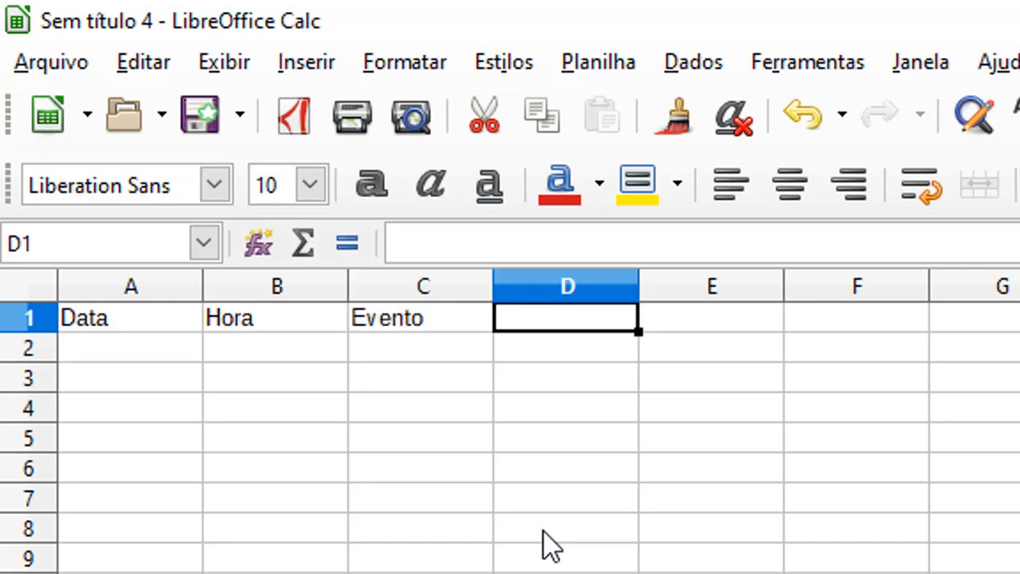
{"action": "type", "text": "Pessoas"}
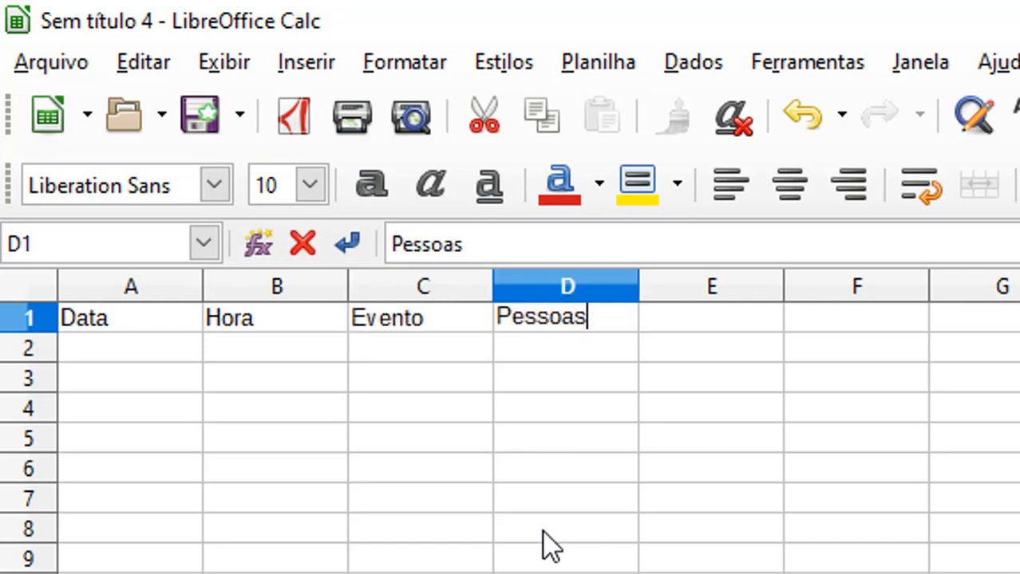
{"action": "left_click", "coordinate": [542, 532]}
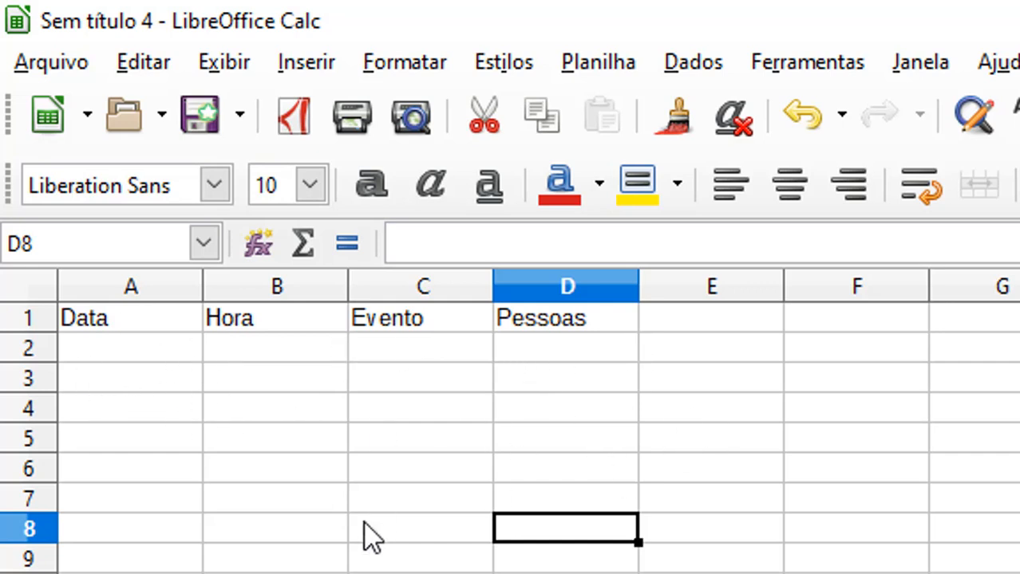
Run the FormatarTituloColuna macro from Module1 of the Standard library on the heading cells A1:D1.
{"action": "left_click_drag", "start_coordinate": [119, 324], "coordinate": [511, 323]}
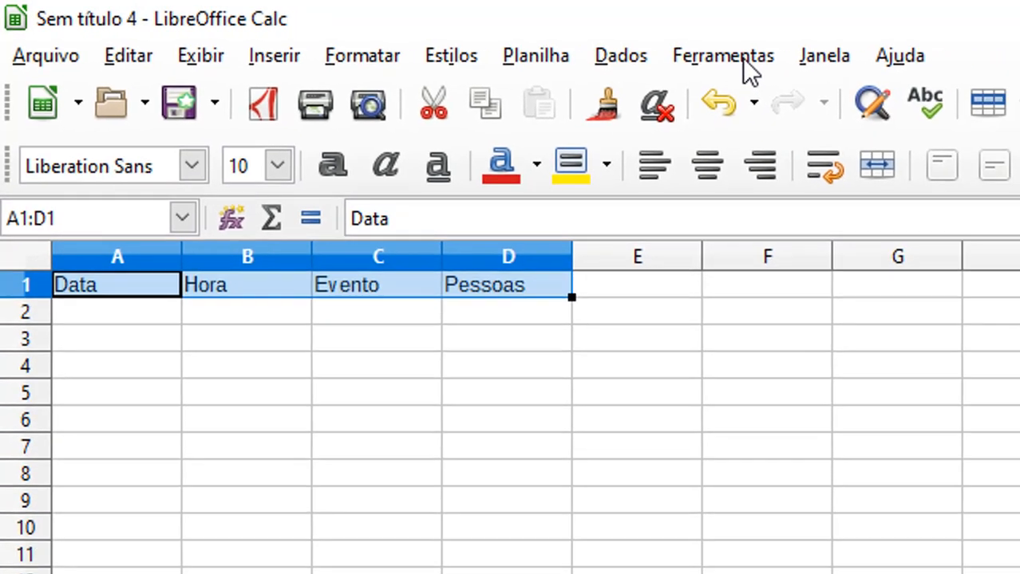
{"action": "left_click", "coordinate": [829, 65]}
{"action": "mouse_move", "coordinate": [615, 447]}
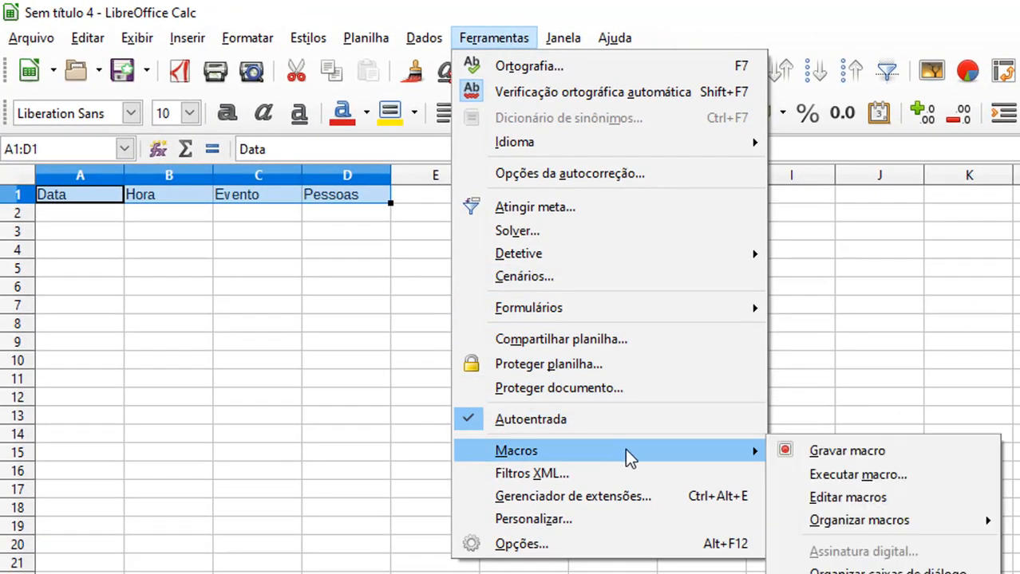
{"action": "left_click", "coordinate": [814, 449]}
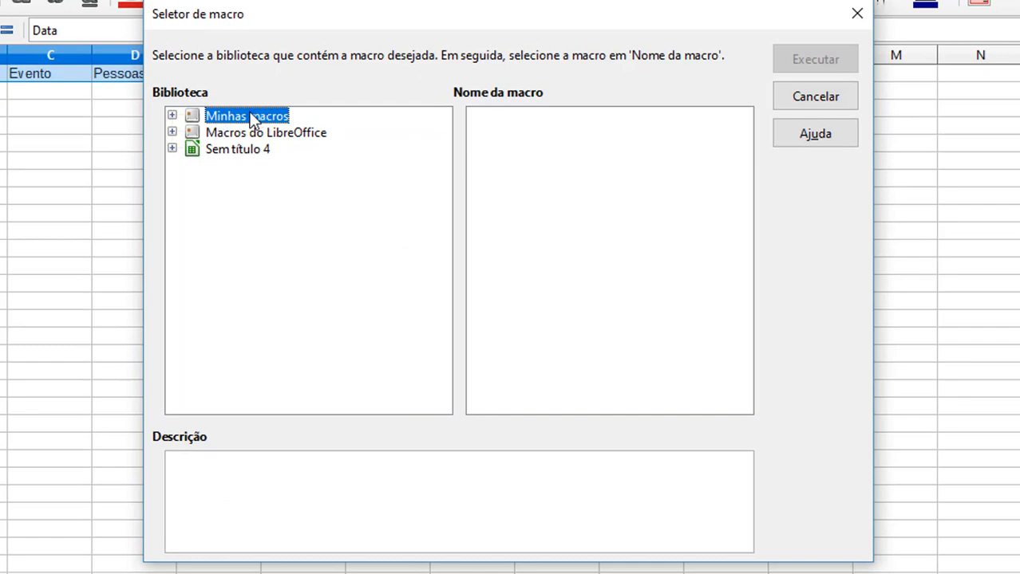
{"action": "left_click", "coordinate": [172, 116]}
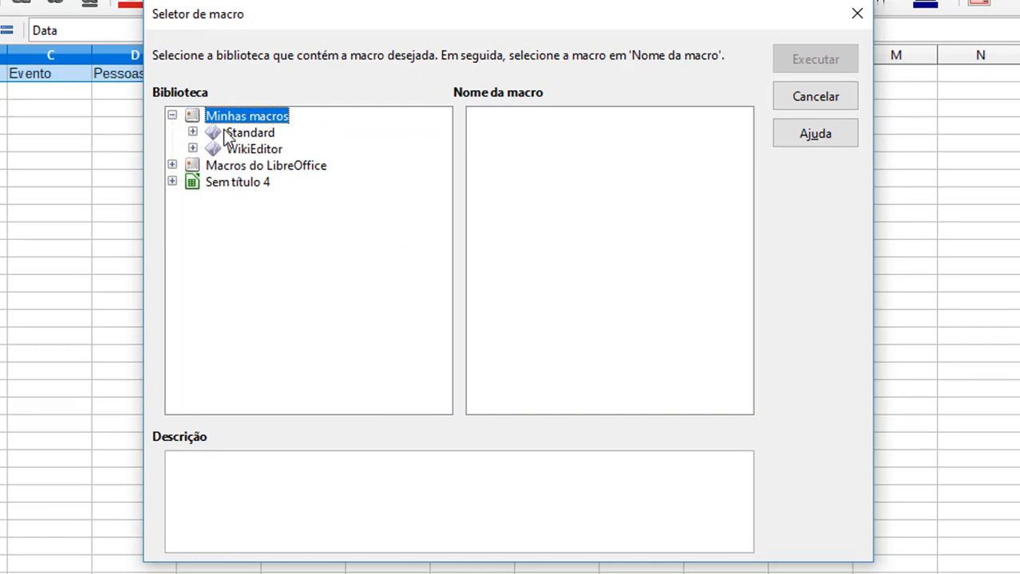
{"action": "left_click", "coordinate": [236, 133]}
{"action": "left_click", "coordinate": [192, 131]}
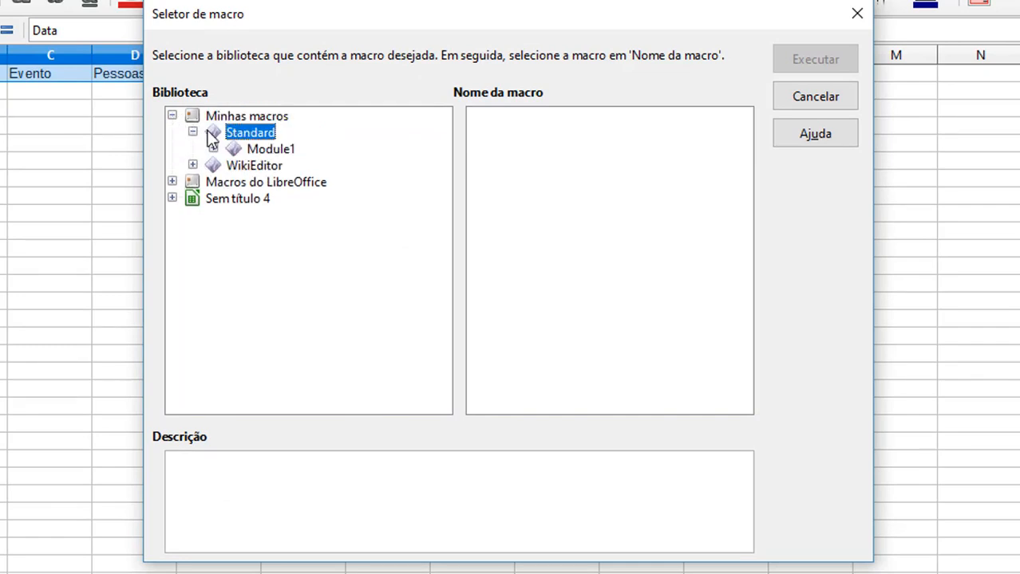
{"action": "left_click", "coordinate": [269, 149]}
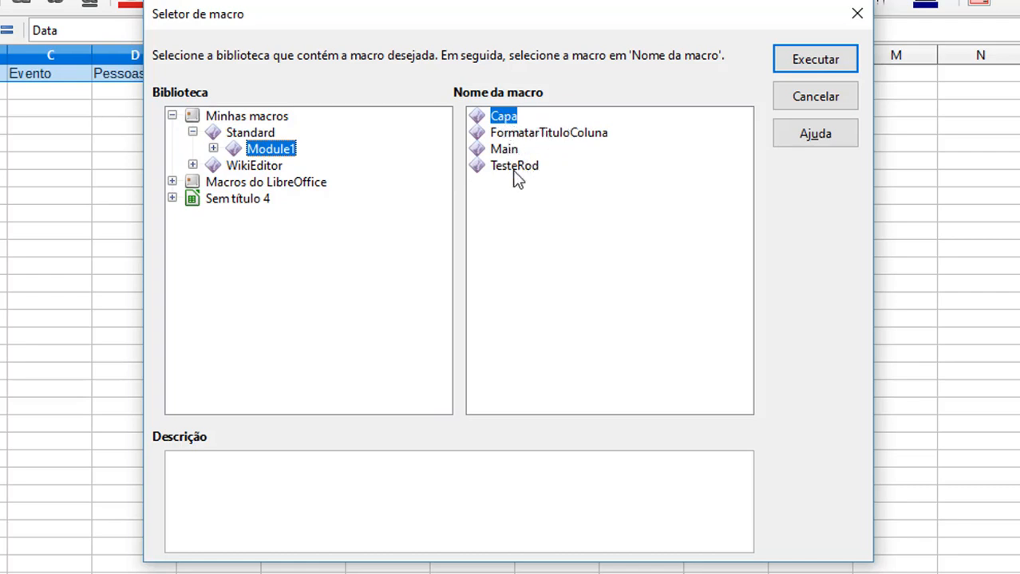
{"action": "left_click", "coordinate": [545, 134]}
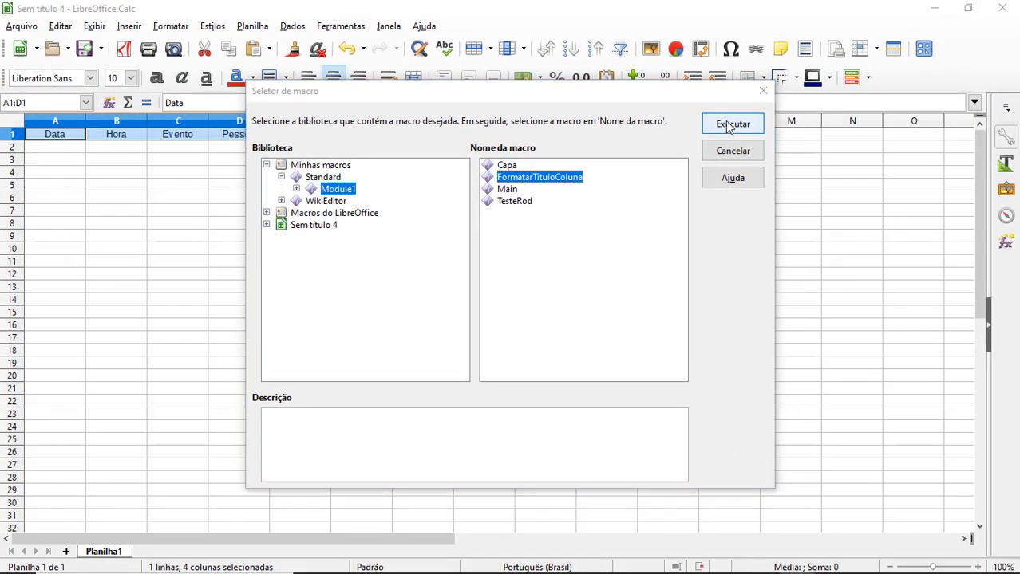
{"action": "left_click", "coordinate": [728, 125]}
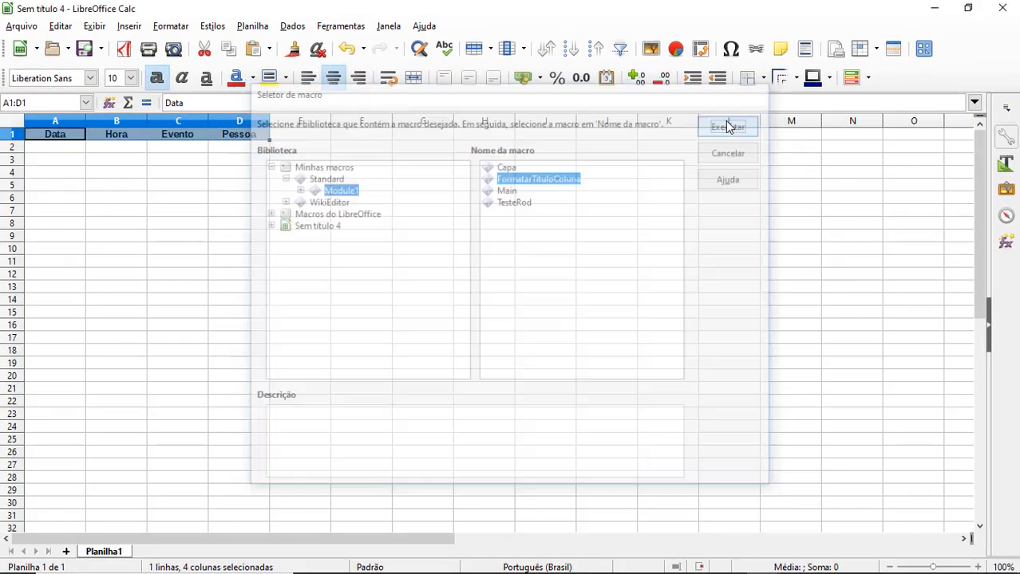
{"action": "left_click", "coordinate": [275, 238]}
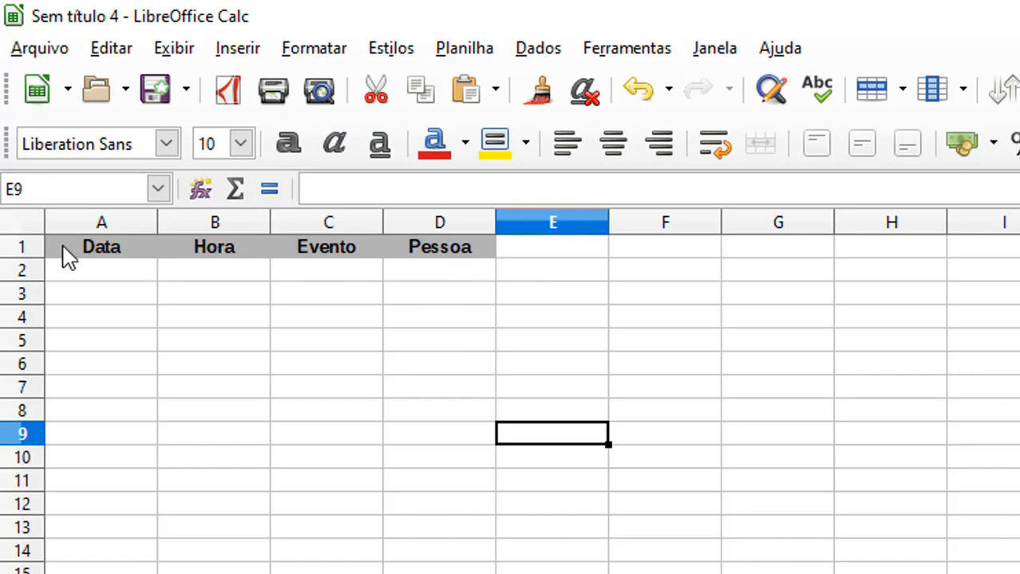
{"action": "left_click", "coordinate": [809, 507]}
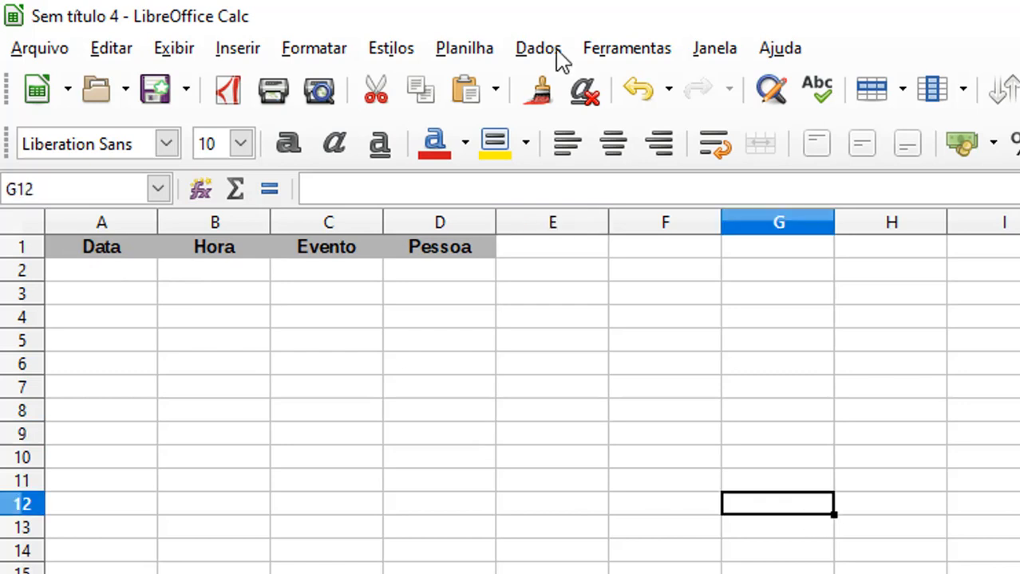
Open the code of the FormatarTituloColuna macro for editing from the LibreOffice Basic macro organizer.
{"action": "left_click", "coordinate": [626, 56]}
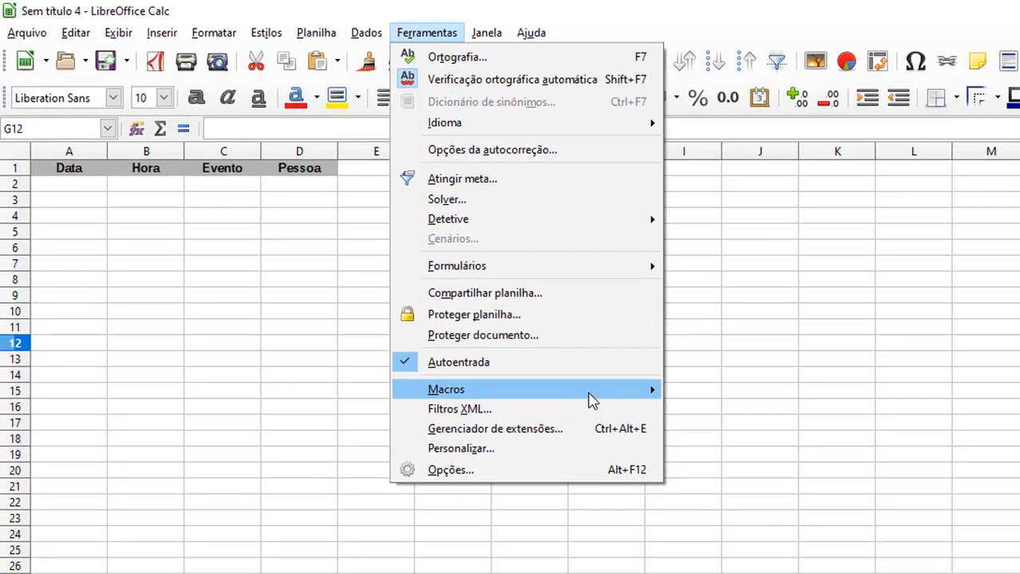
{"action": "mouse_move", "coordinate": [877, 572]}
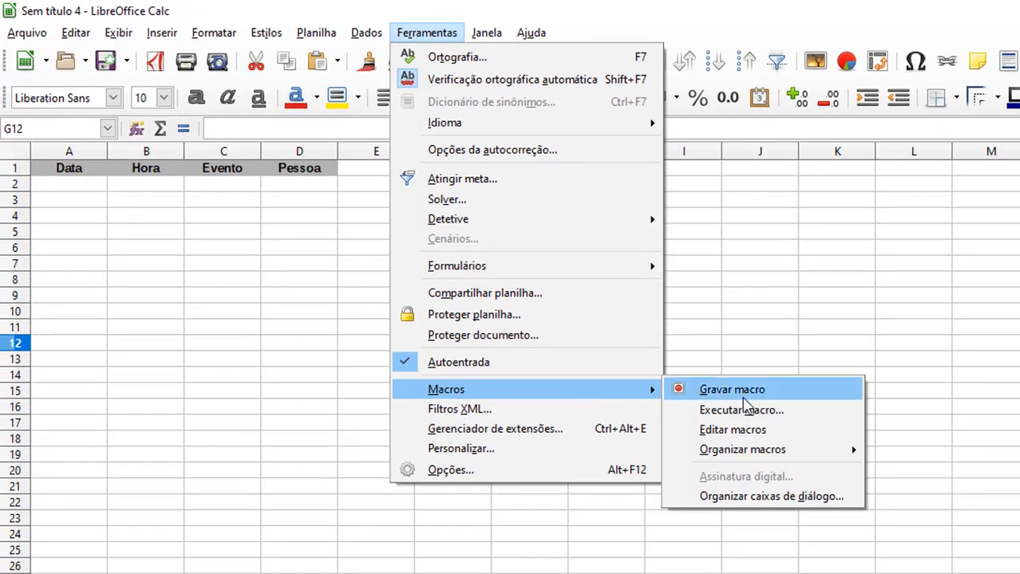
{"action": "mouse_move", "coordinate": [762, 452]}
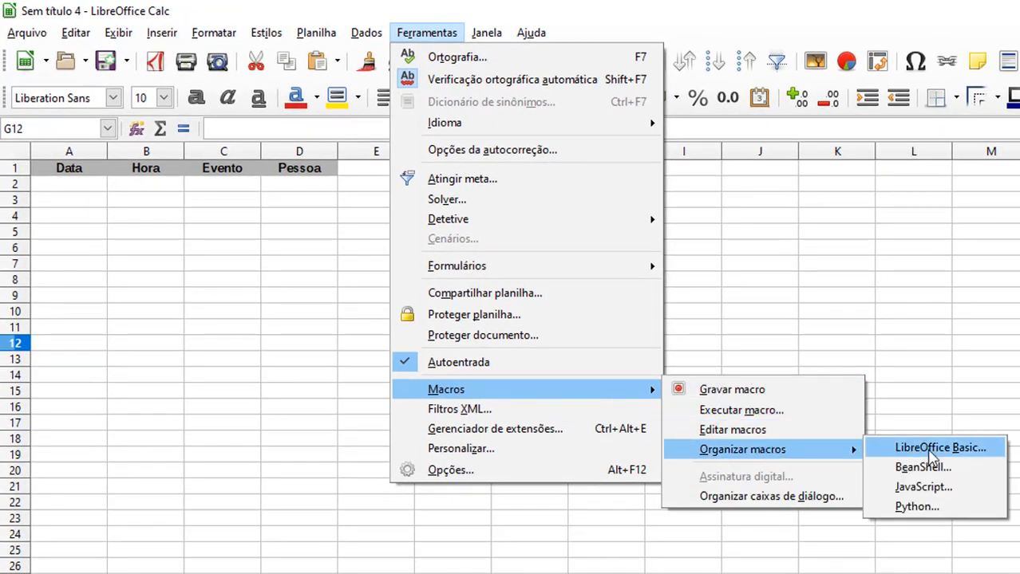
{"action": "left_click", "coordinate": [982, 452]}
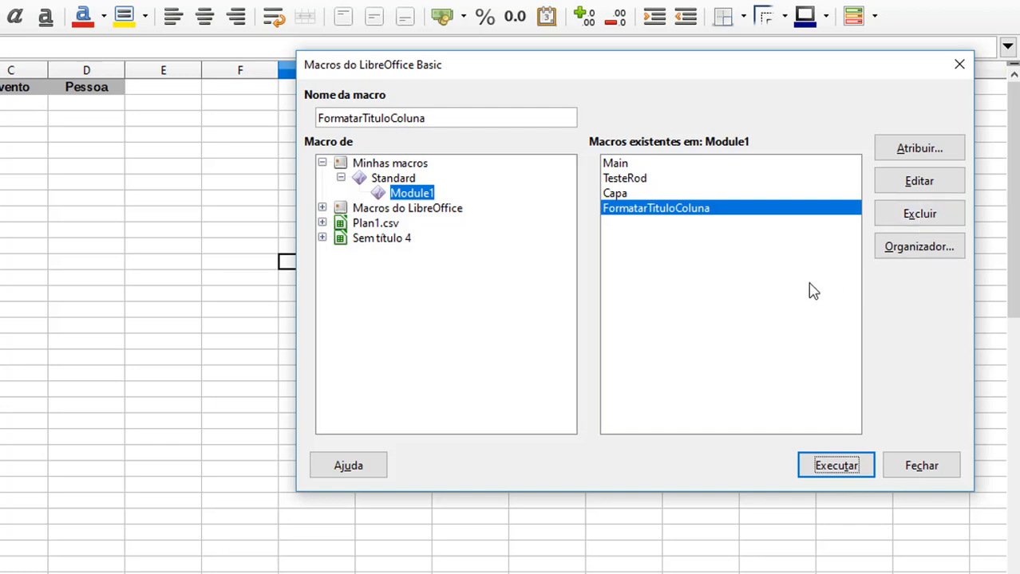
{"action": "left_click", "coordinate": [917, 184]}
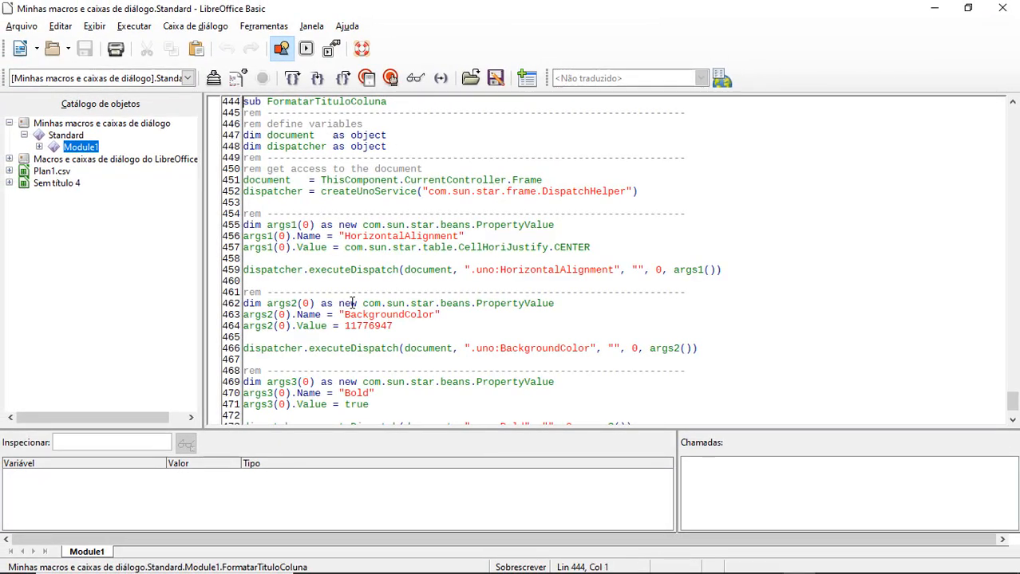
Examine the recorded macro code in Module1, including the code above FormatarTituloColuna, and close the Basic editor.
{"action": "scroll", "coordinate": [351, 303], "scroll_direction": "down", "scroll_amount": 2}
{"action": "scroll", "coordinate": [351, 304], "scroll_direction": "up", "scroll_amount": 20}
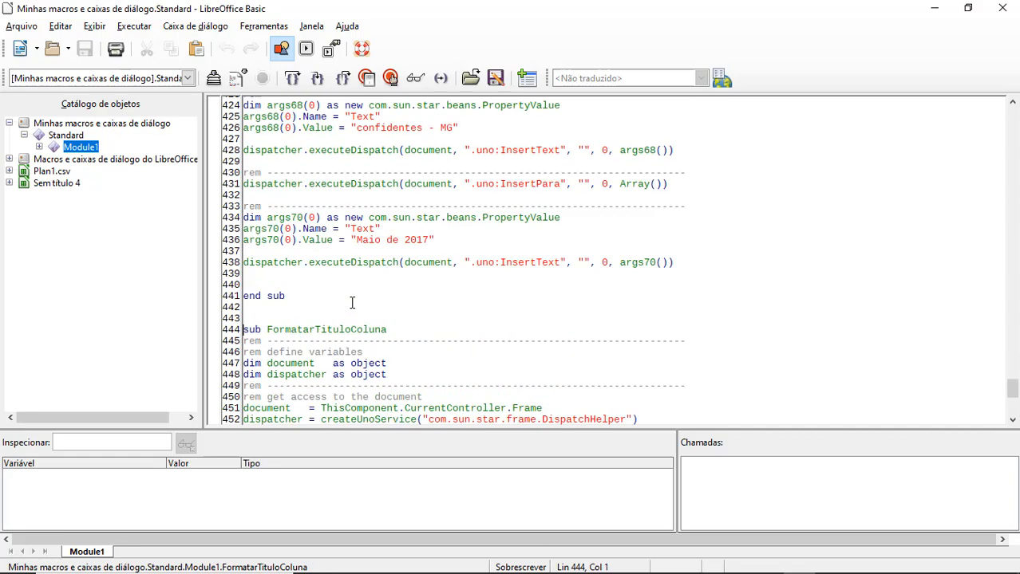
{"action": "scroll", "coordinate": [352, 303], "scroll_direction": "up", "scroll_amount": 20}
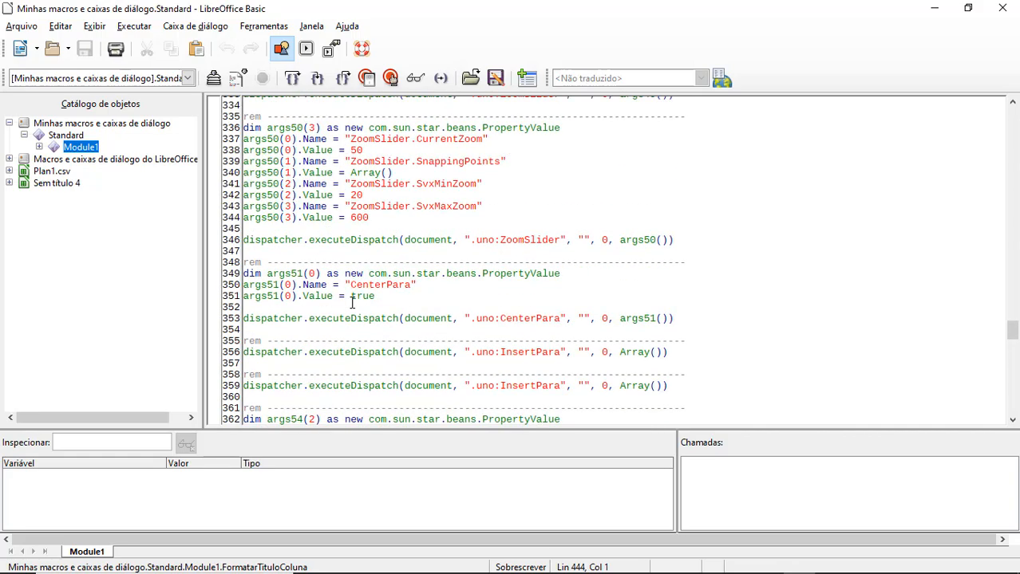
{"action": "left_click", "coordinate": [1002, 14]}
{"action": "left_click", "coordinate": [396, 342]}
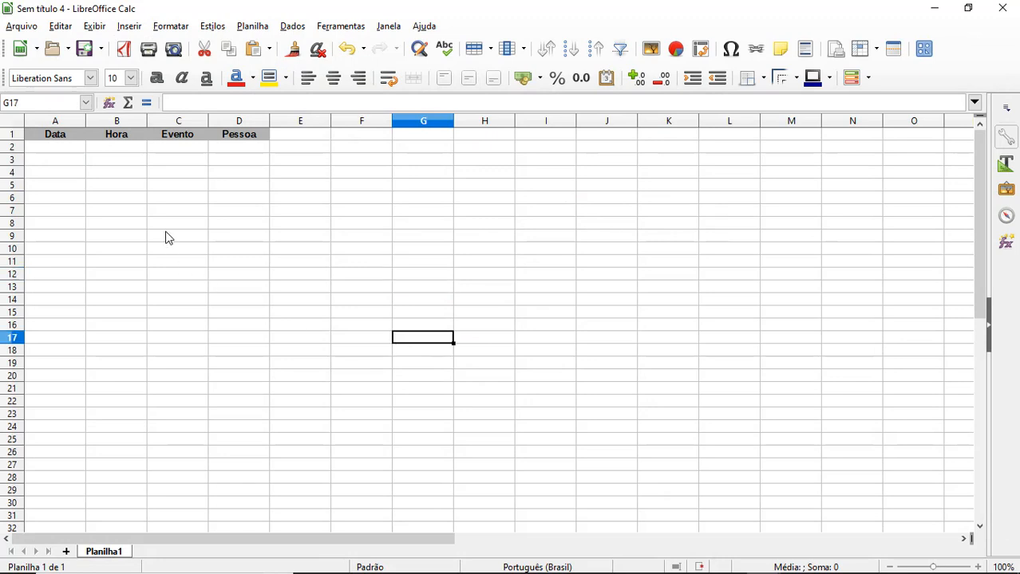